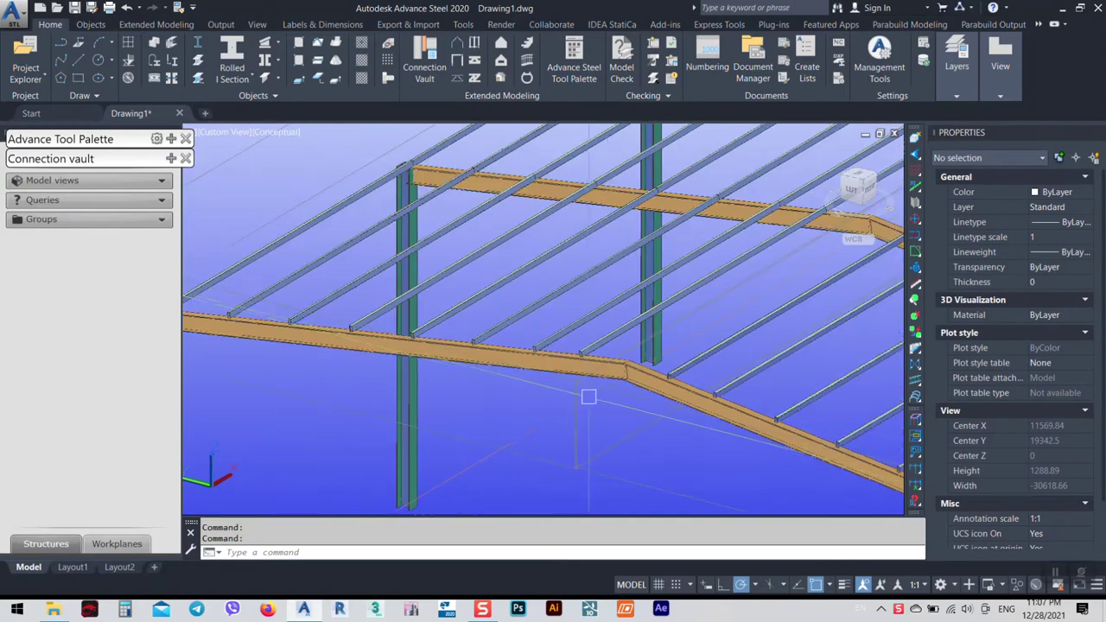
Step: Examine the roof frame from several angles, checking the purlin joints over the rafters and the purlin ends
middle_click_drag(612, 333, 666, 321, "shift")
scroll(662, 311, "up", 6)
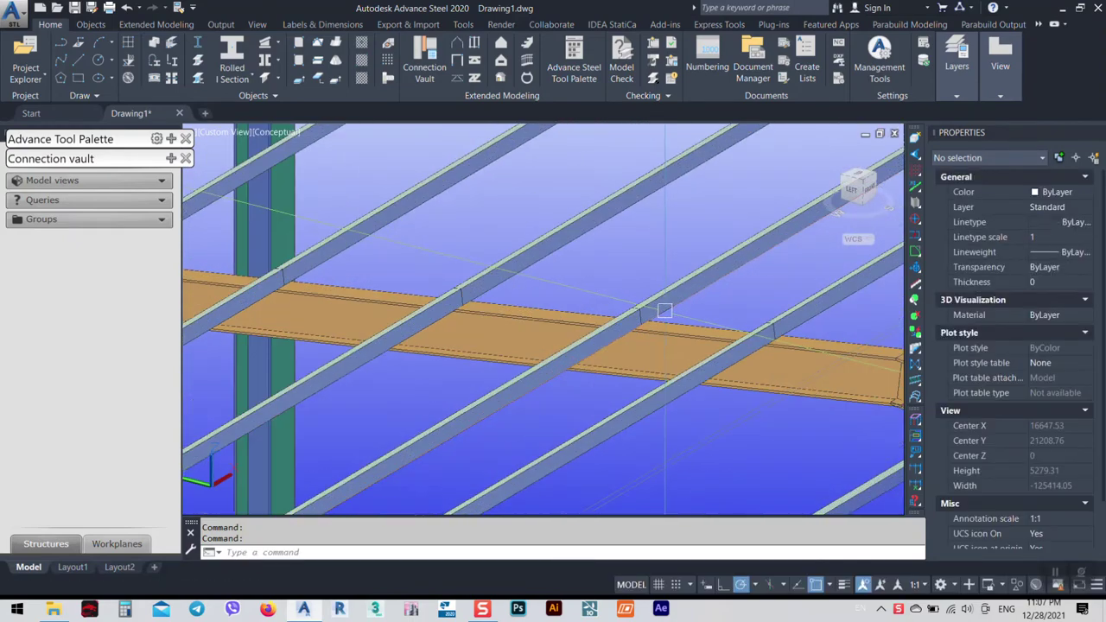
scroll(647, 275, "down", 5)
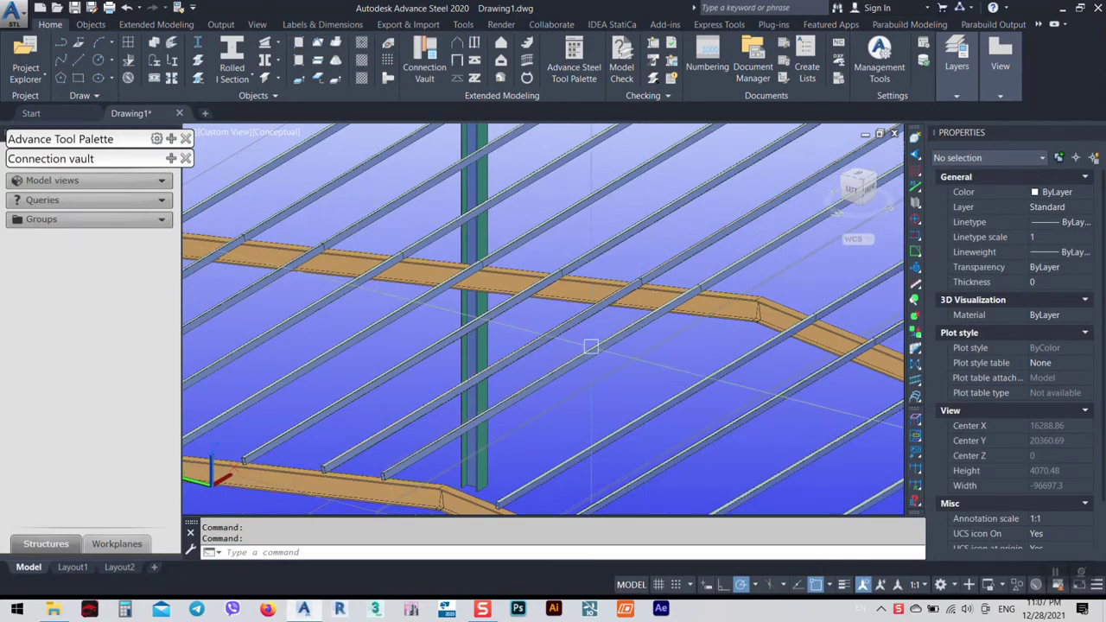
middle_click_drag(591, 346, 419, 291, "shift")
middle_click_drag(612, 264, 709, 334, "shift")
scroll(561, 261, "up", 6)
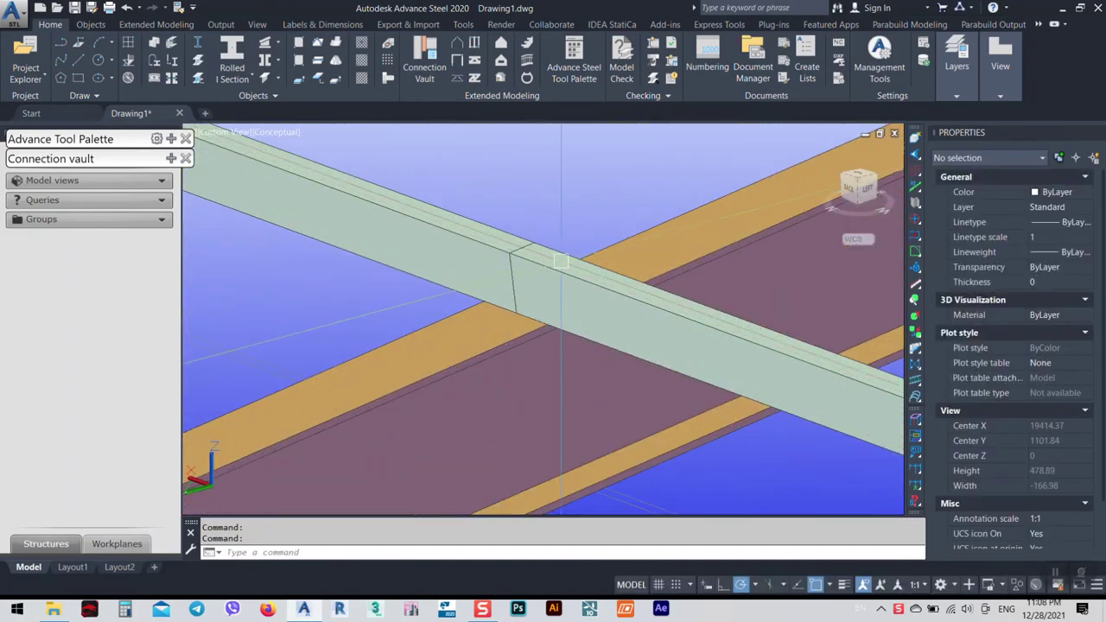
scroll(561, 261, "down", 6)
scroll(702, 291, "up", 5)
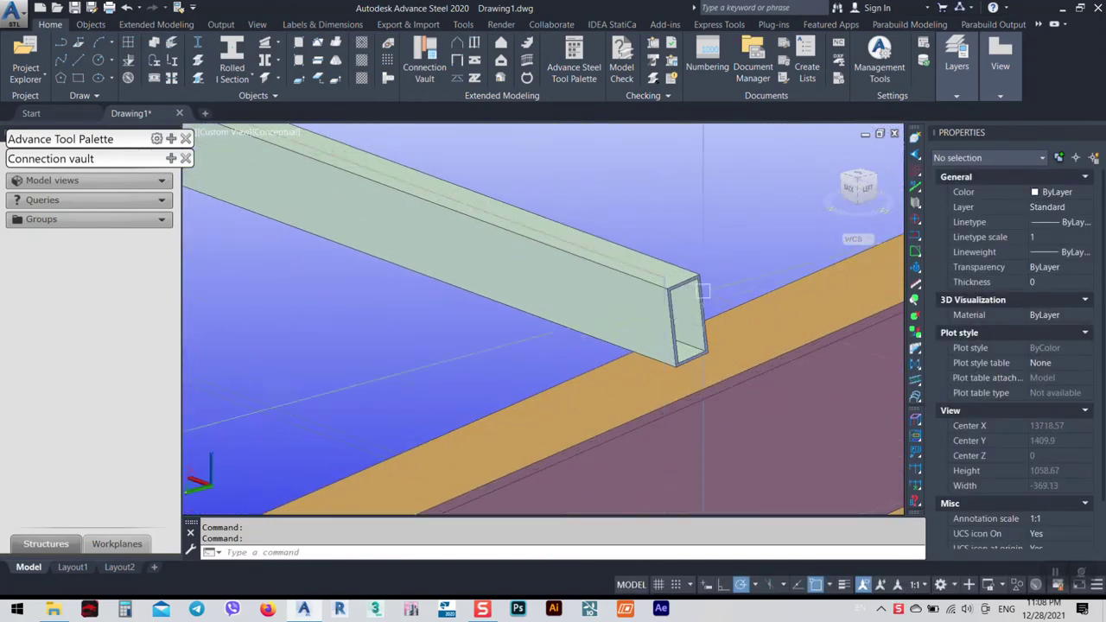
scroll(691, 305, "up", 3)
scroll(691, 305, "down", 8)
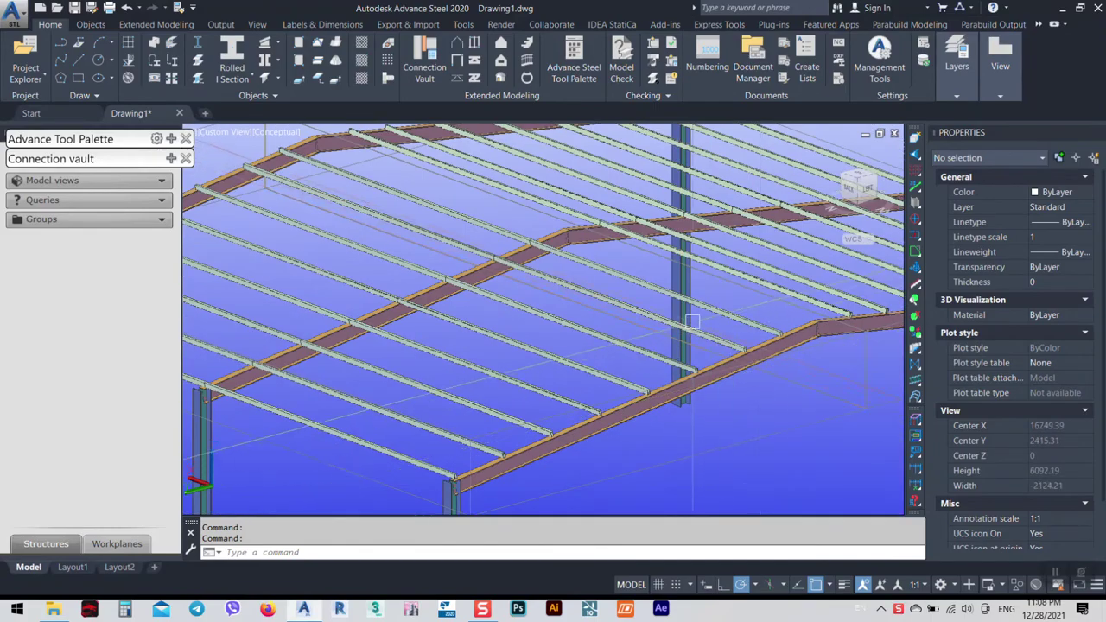
middle_click_drag(504, 300, 596, 276, "shift")
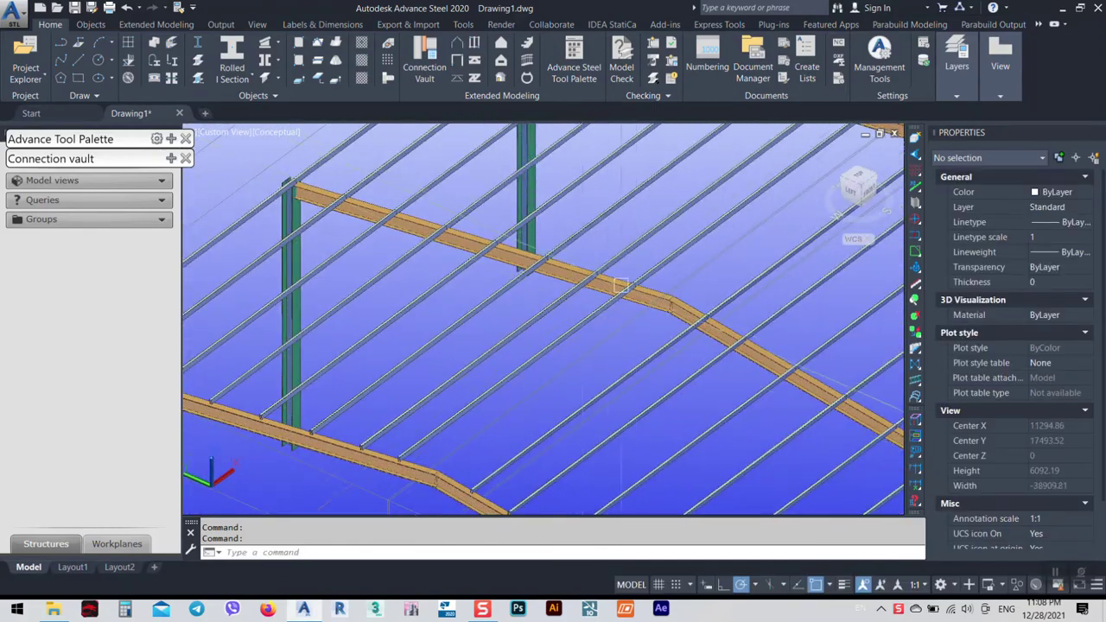
scroll(620, 285, "up", 5)
scroll(652, 303, "down", 3)
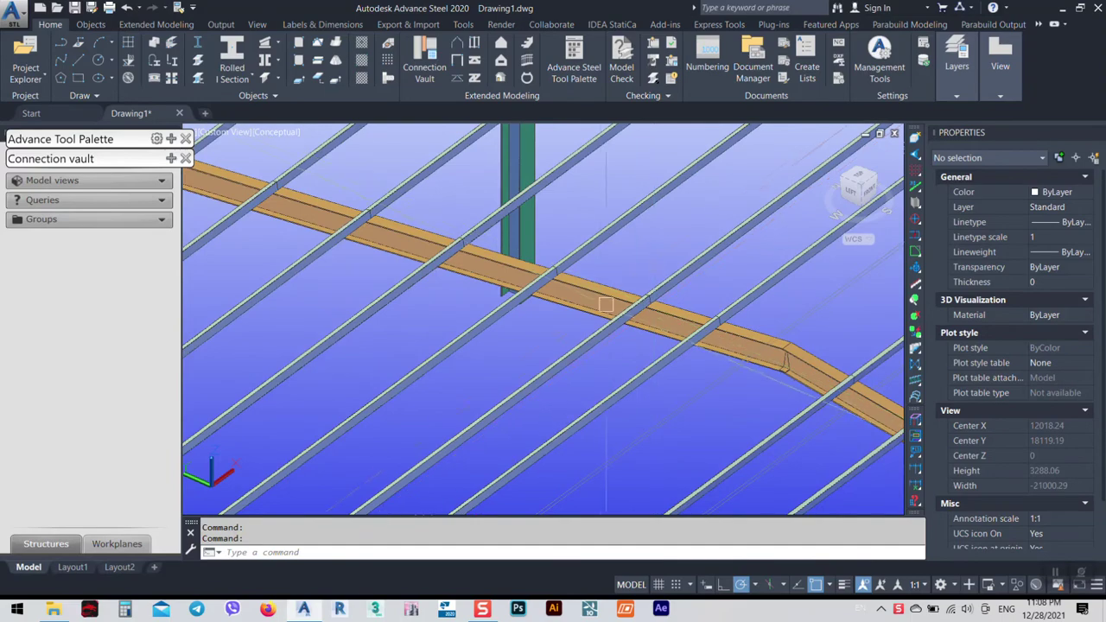
middle_click_drag(606, 305, 598, 272, "shift")
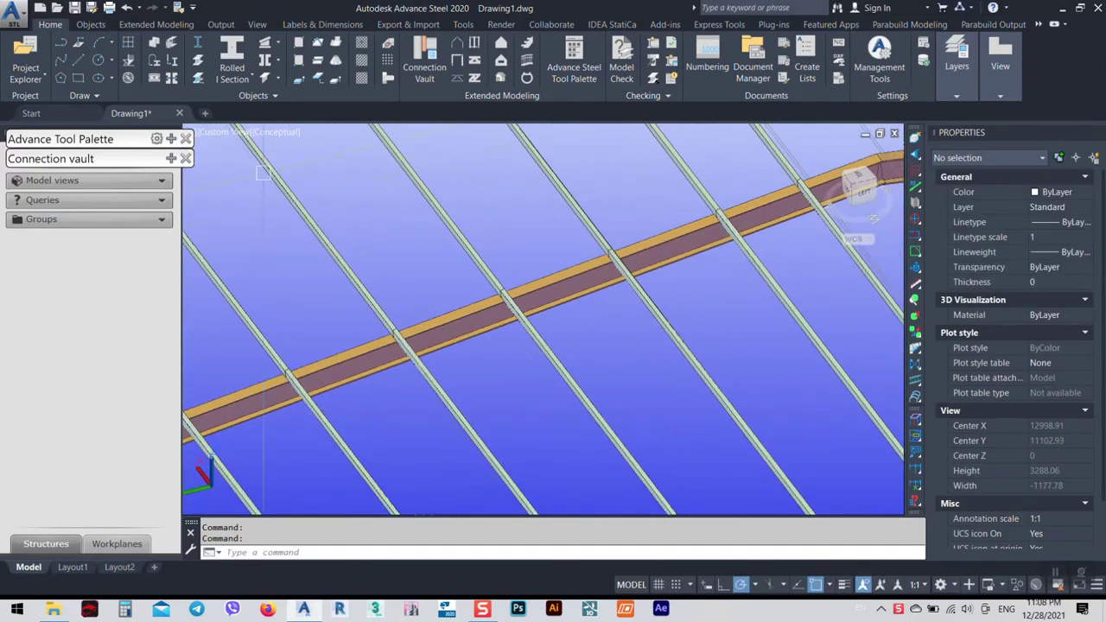
Step: Add a Double purlin splice plate connection joining two abutting purlins to the middle rafter
left_click(170, 159)
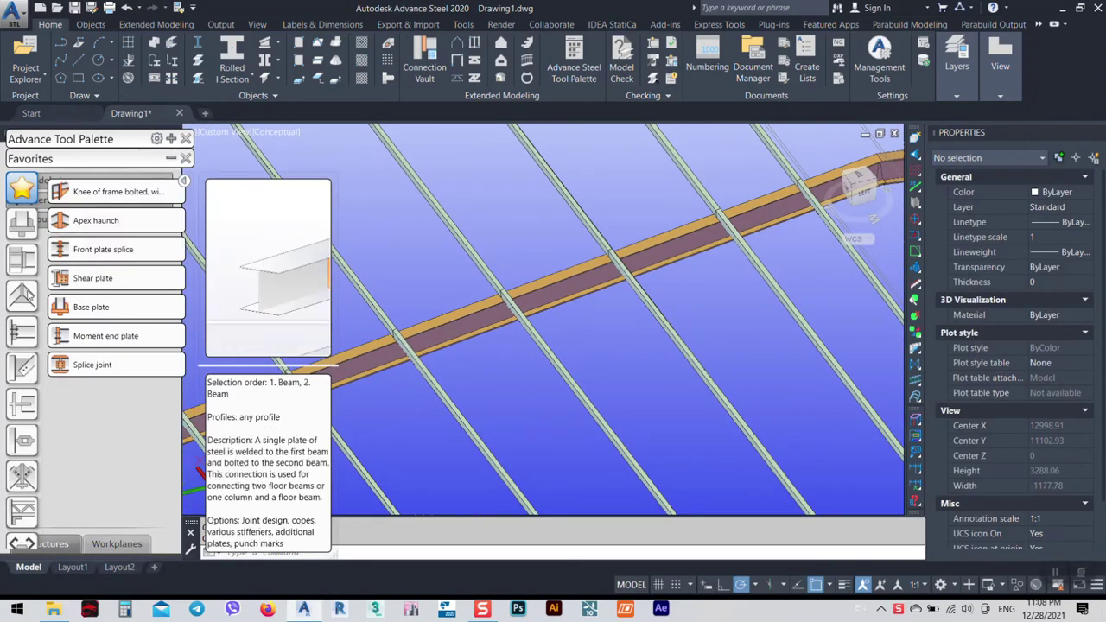
left_click(34, 475)
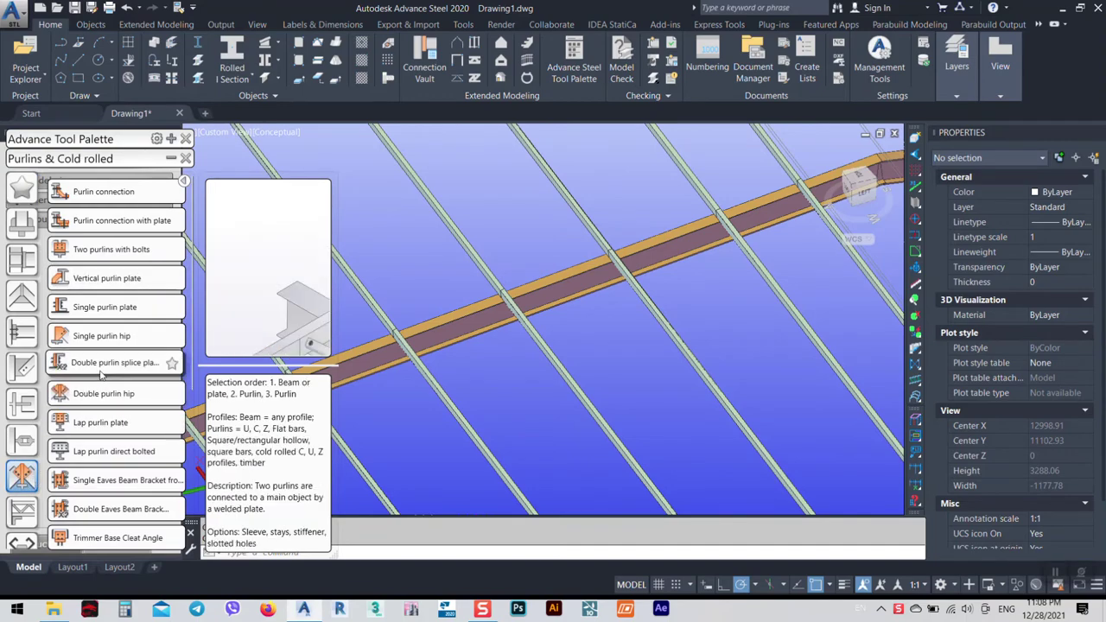
left_click(100, 371)
scroll(657, 337, "up", 4)
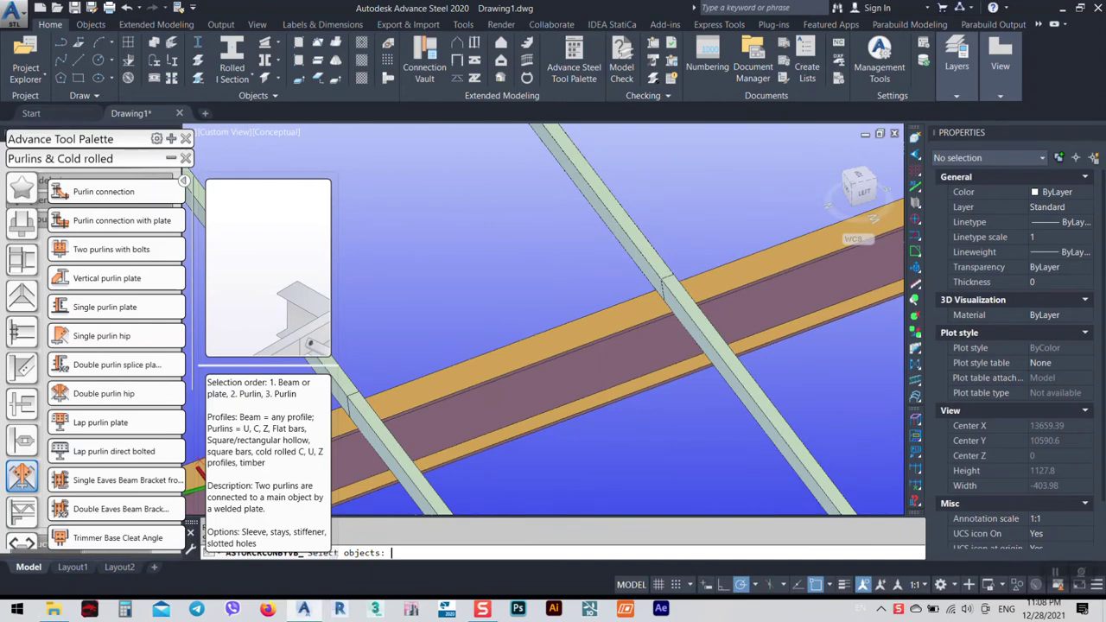
right_click(754, 338)
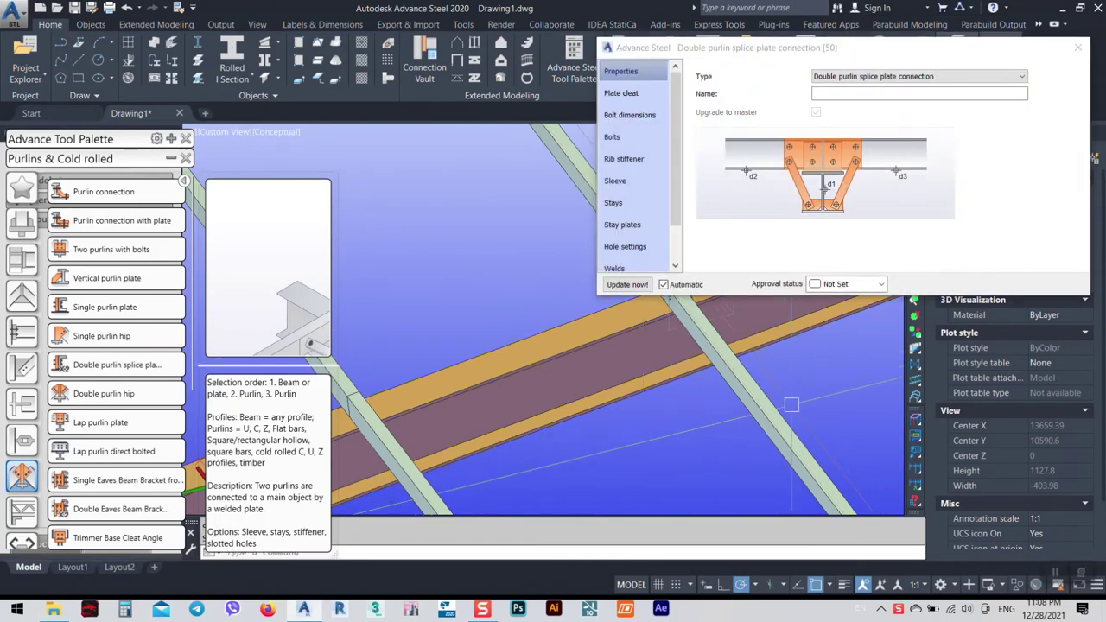
Step: Inspect the splice plate and bolts at the purlin joint, and review the connection's plate cleat settings
middle_click_drag(792, 406, 652, 379)
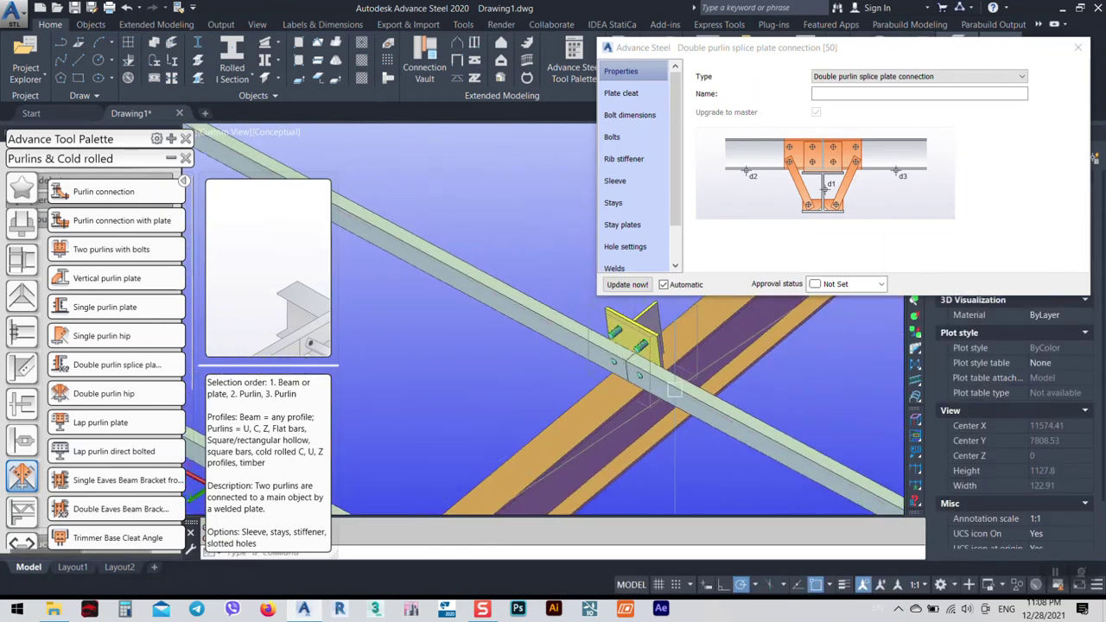
scroll(648, 375, "up", 3)
scroll(648, 375, "up", 3)
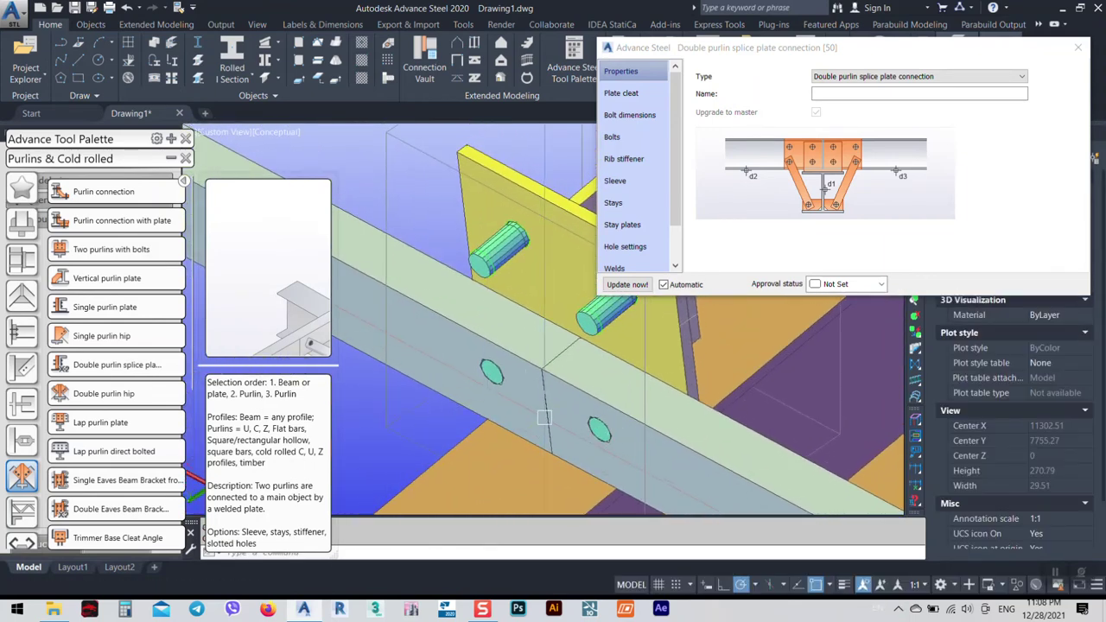
left_click(601, 436)
middle_click_drag(600, 436, 535, 380, "shift")
scroll(575, 418, "down", 3)
key("Escape")
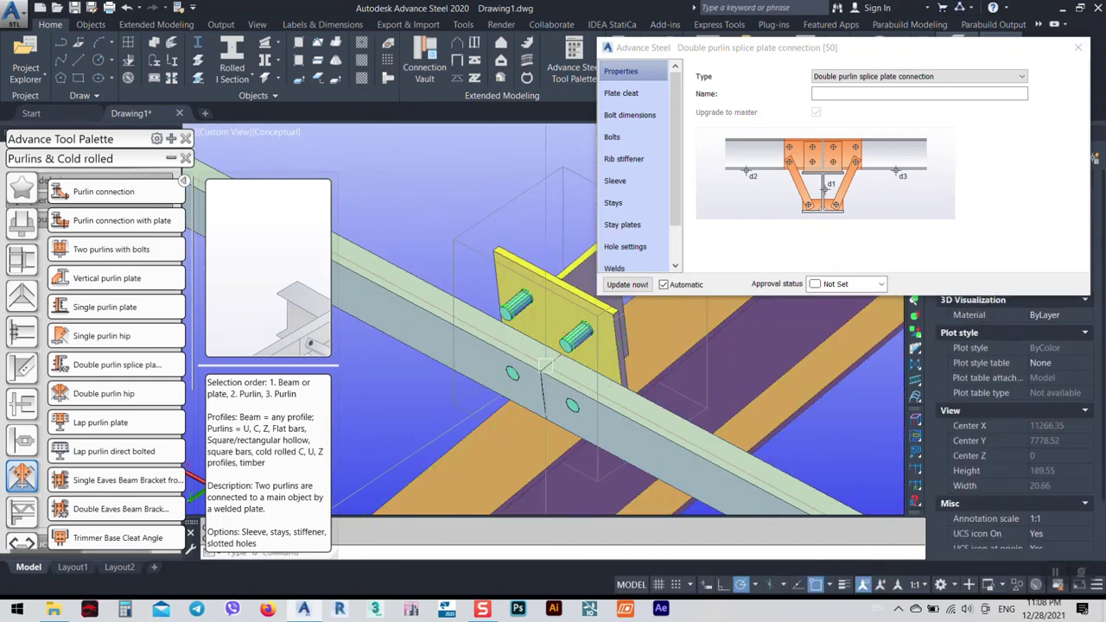
left_click_drag(776, 54, 750, 30)
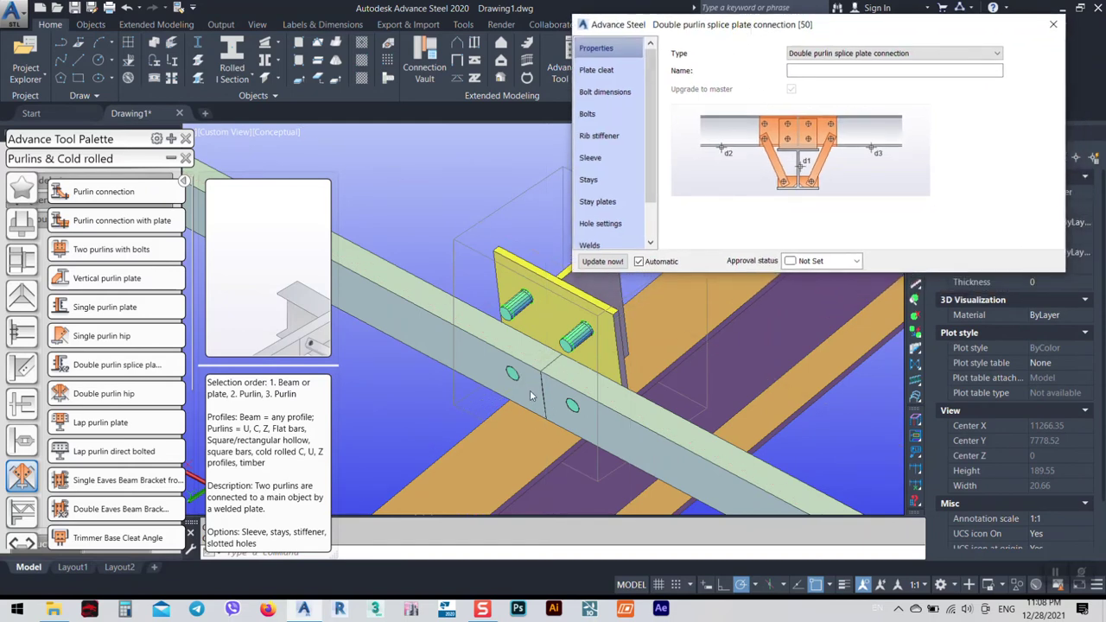
scroll(531, 396, "down", 5)
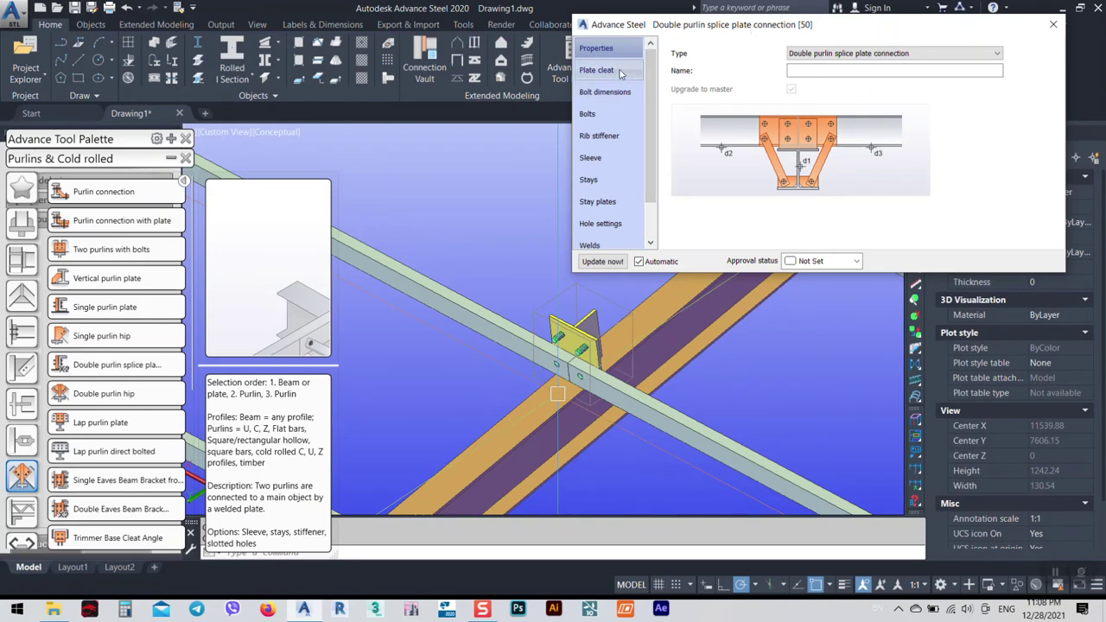
left_click(615, 70)
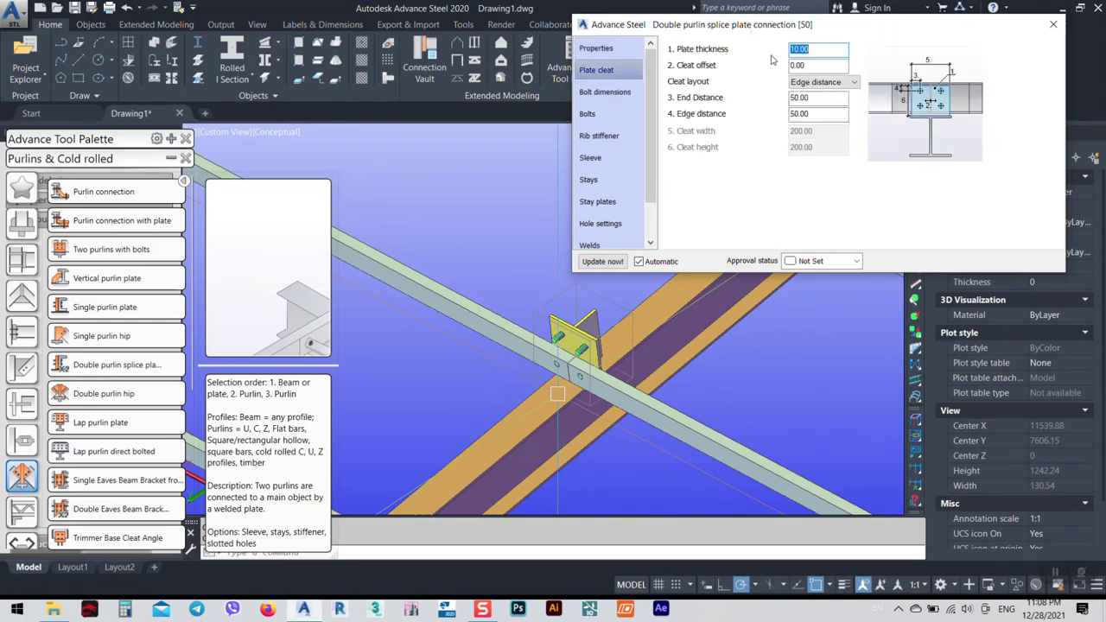
left_click(1049, 27)
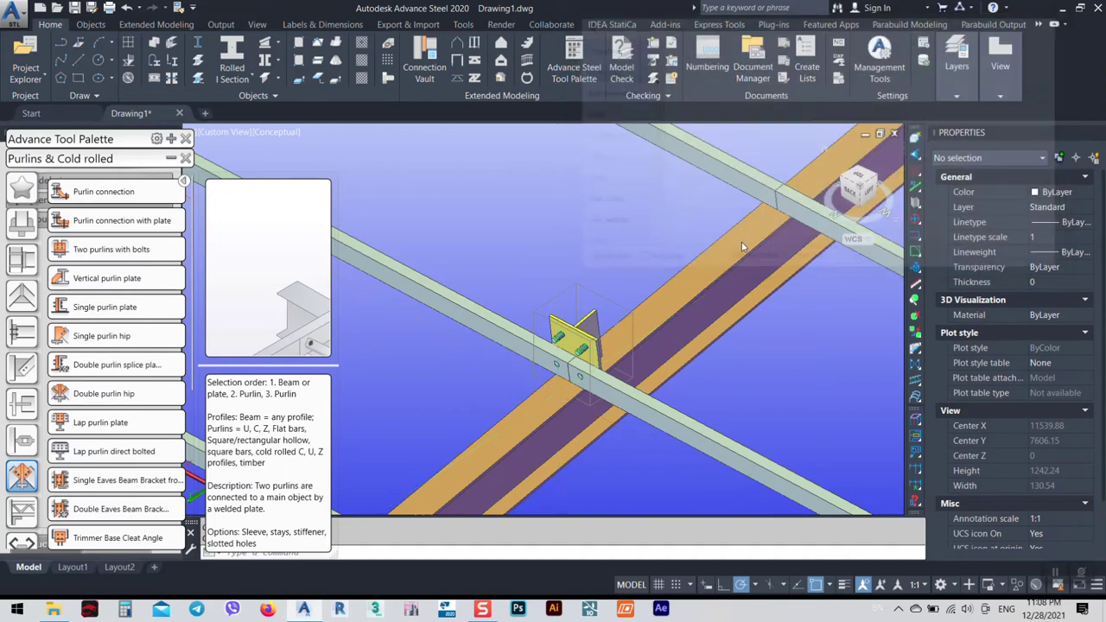
Step: Enable Flip profiles in the alignment settings of the roof's Purlins joint
scroll(546, 287, "down", 5)
scroll(557, 296, "up", 2)
scroll(553, 298, "down", 5)
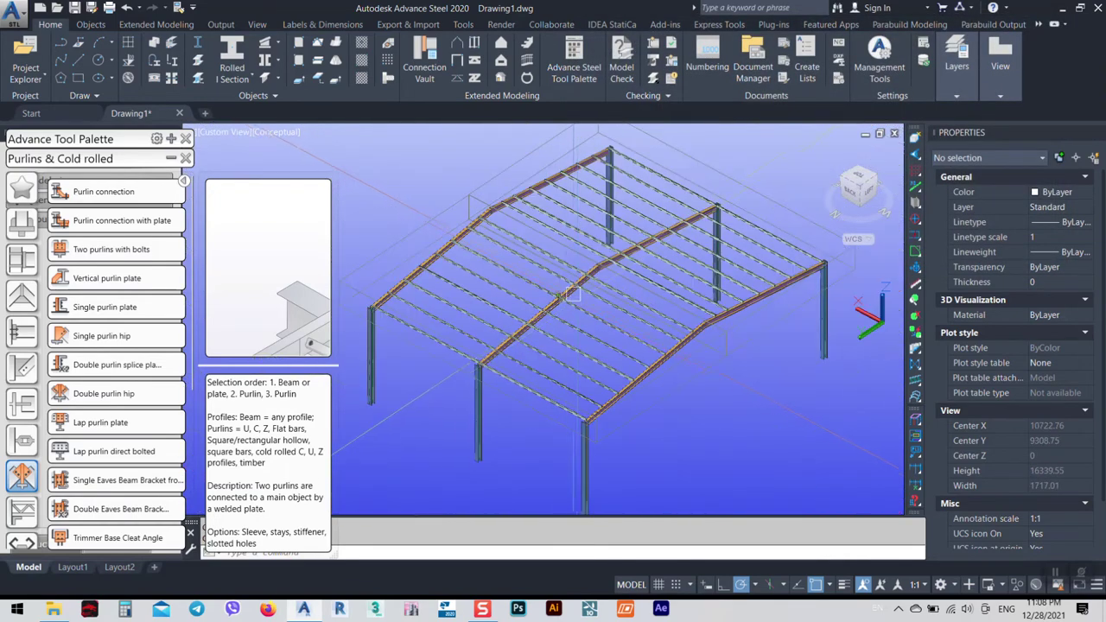
scroll(540, 303, "up", 7)
scroll(553, 315, "up", 4)
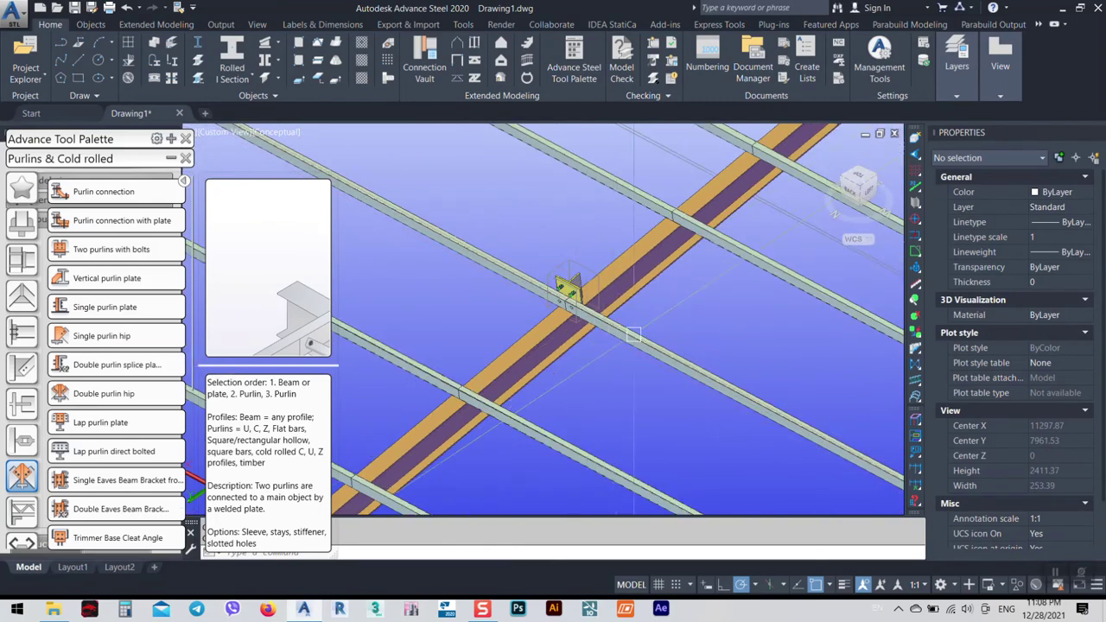
scroll(586, 328, "down", 3)
scroll(578, 319, "up", 3)
left_click(597, 323)
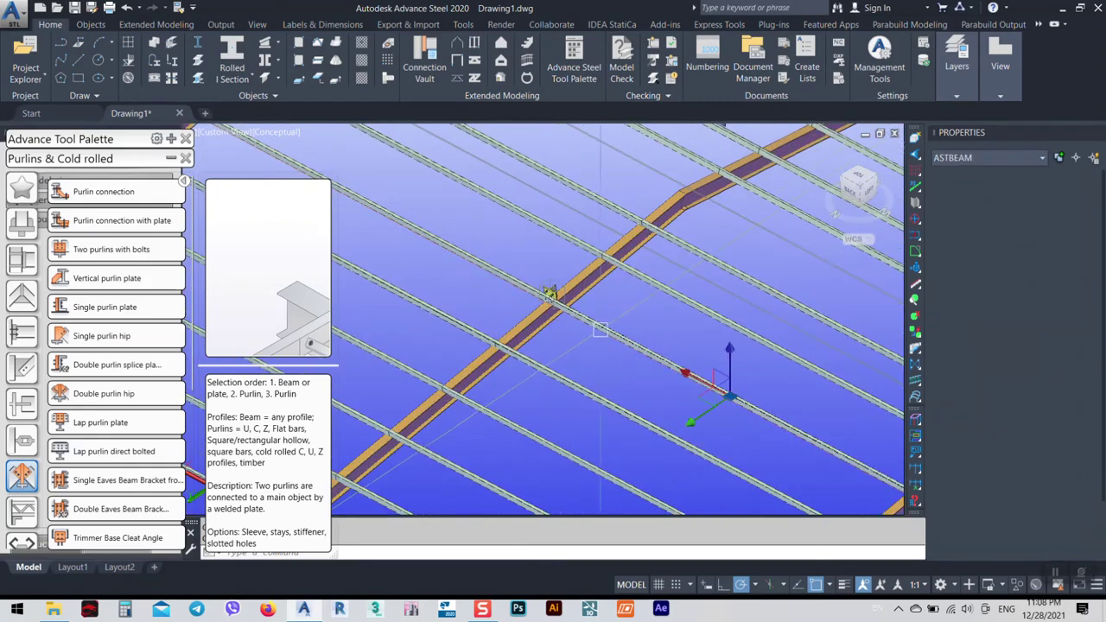
right_click(605, 325)
left_click(674, 386)
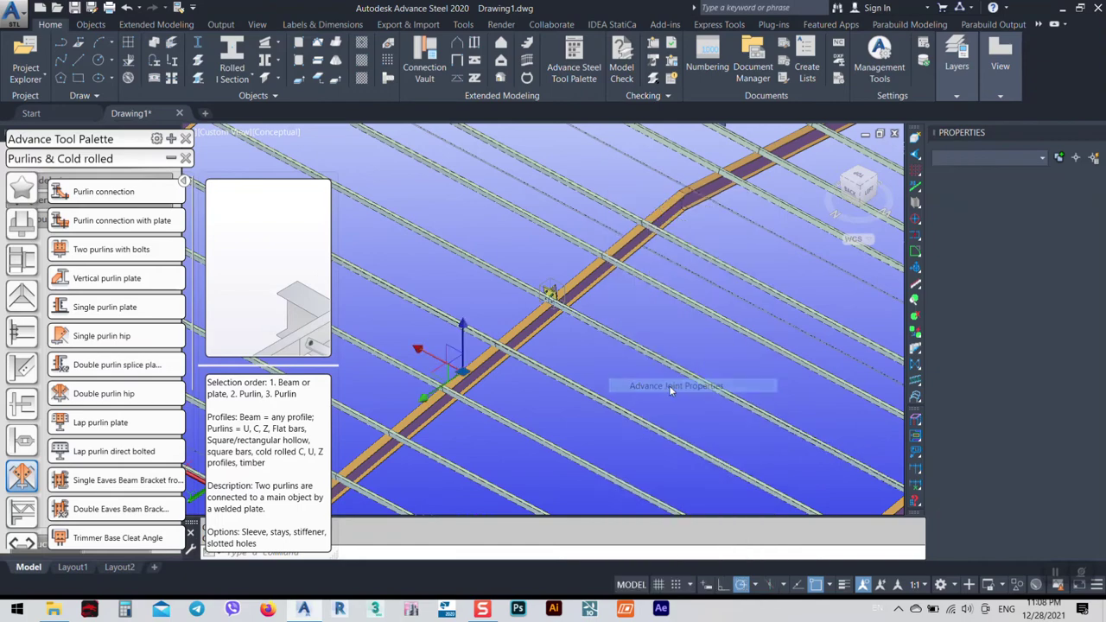
left_click(594, 70)
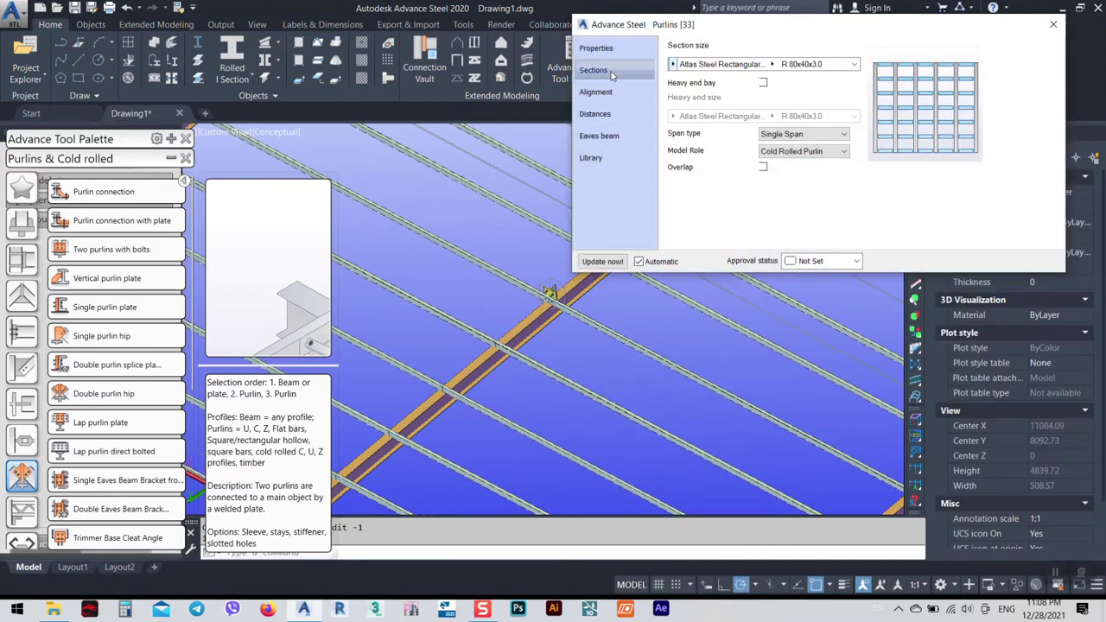
left_click(605, 91)
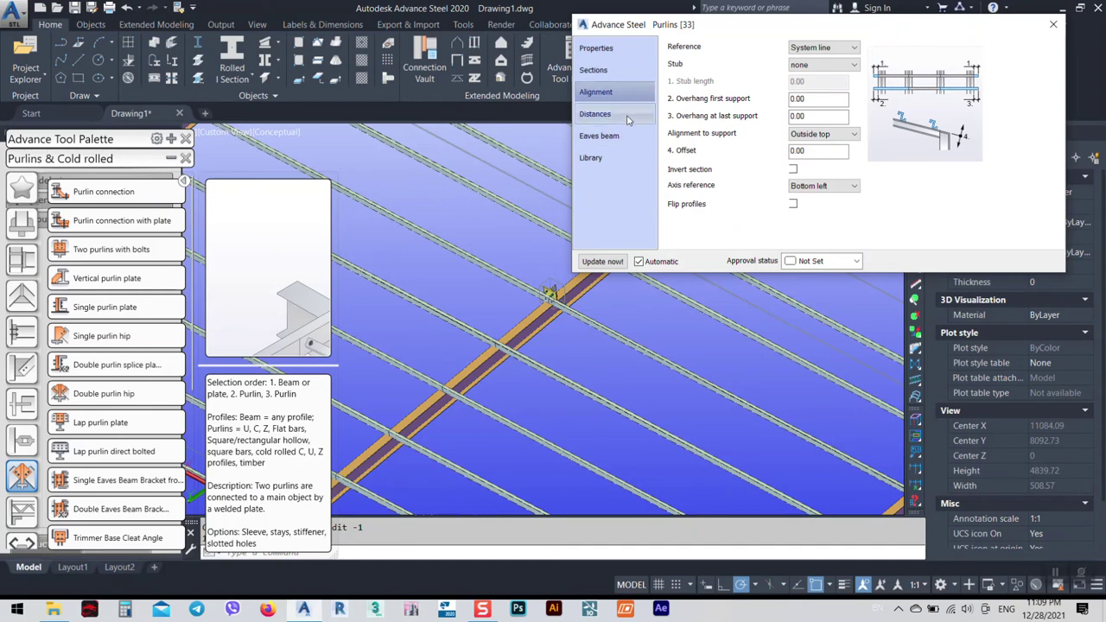
left_click(792, 204)
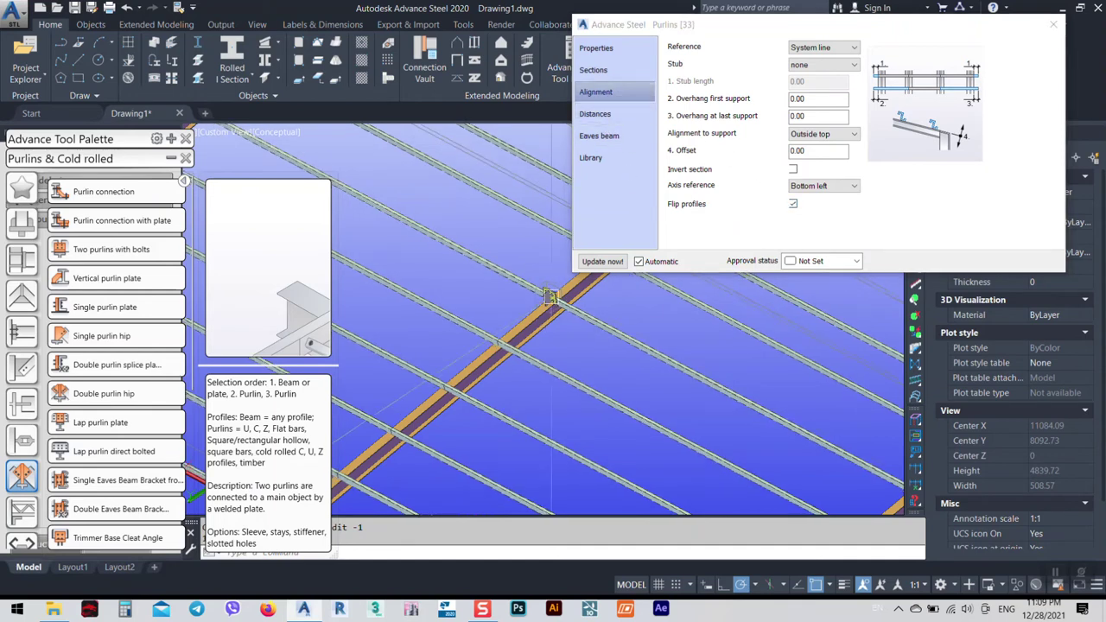
scroll(552, 301, "up", 3)
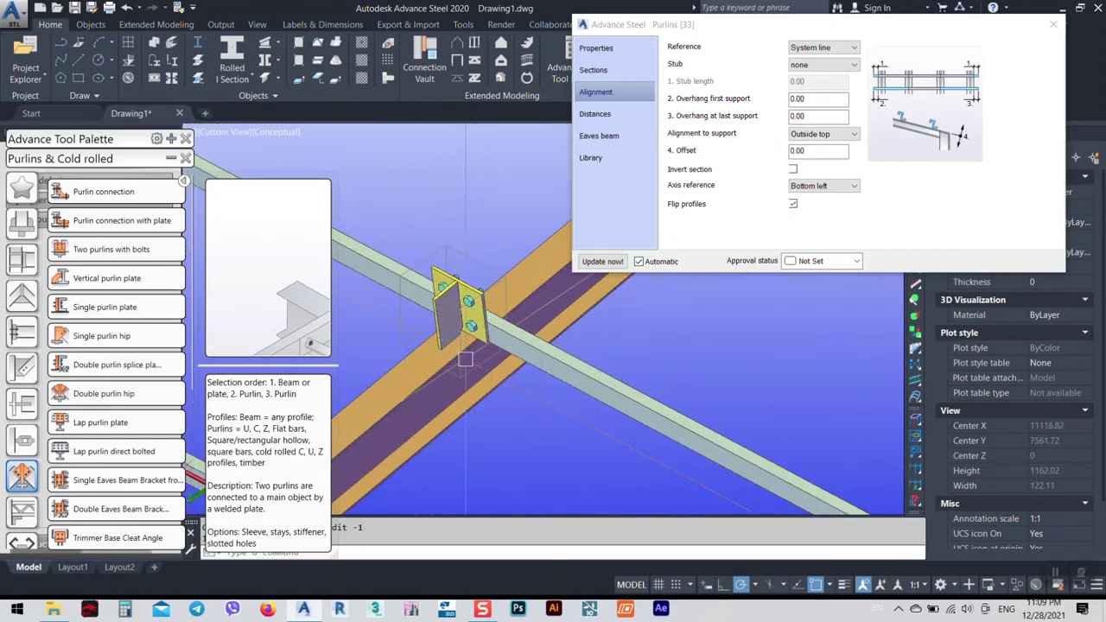
left_click(1053, 28)
Step: Examine the splice plate, stiffener and bolts at the flipped purlins from both sides of the middle rafter
middle_click_drag(778, 388, 666, 337, "shift")
left_click(610, 360)
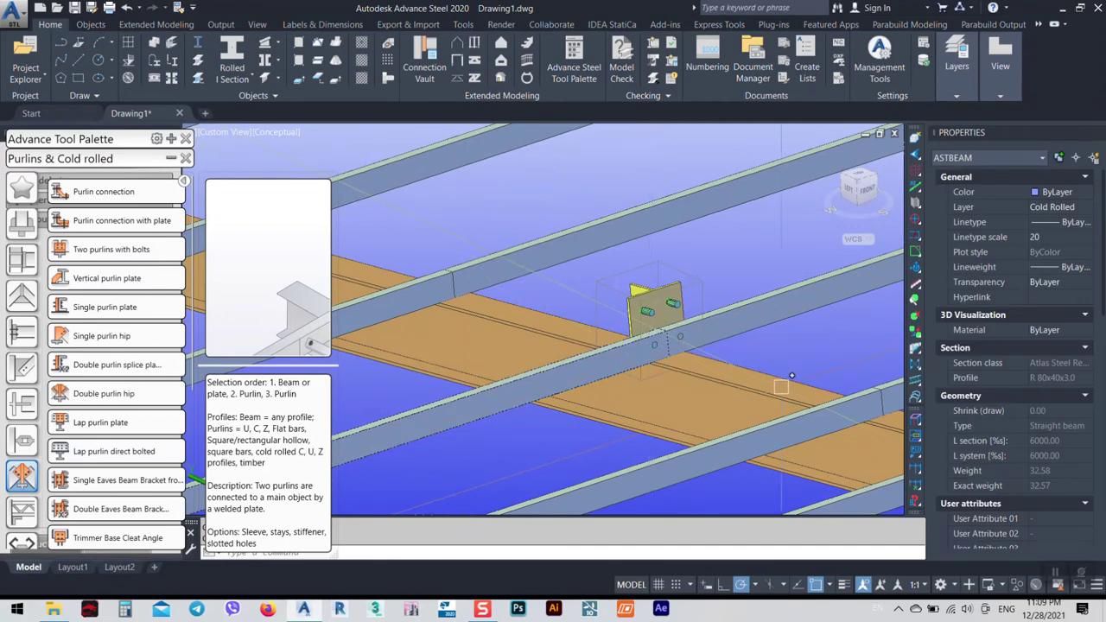
scroll(657, 345, "down", 6)
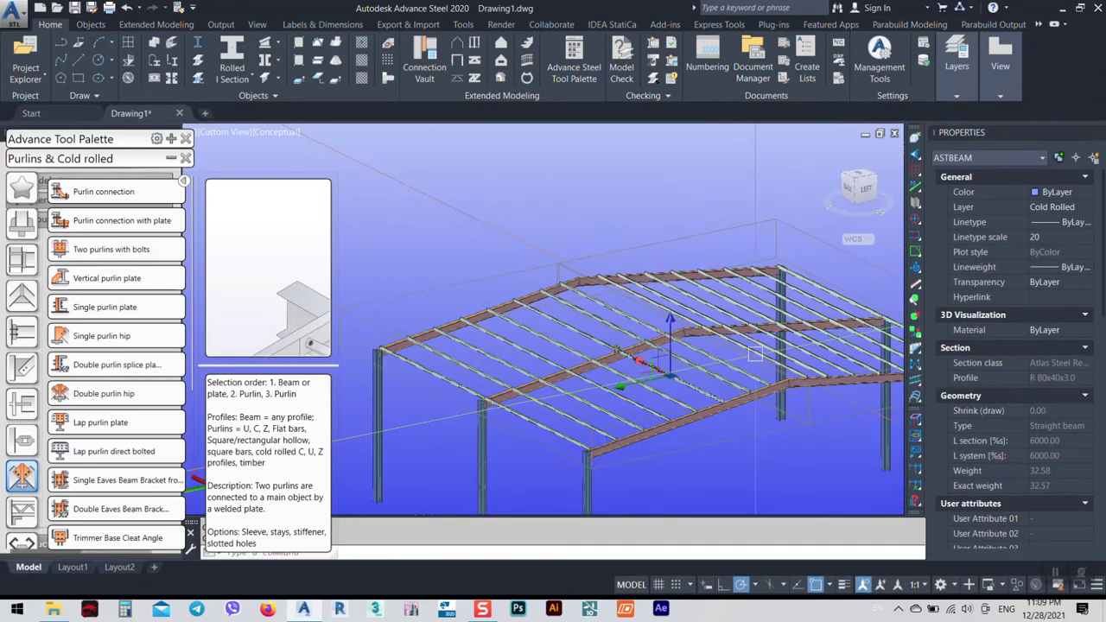
middle_click_drag(613, 371, 648, 363, "shift")
scroll(708, 350, "up", 8)
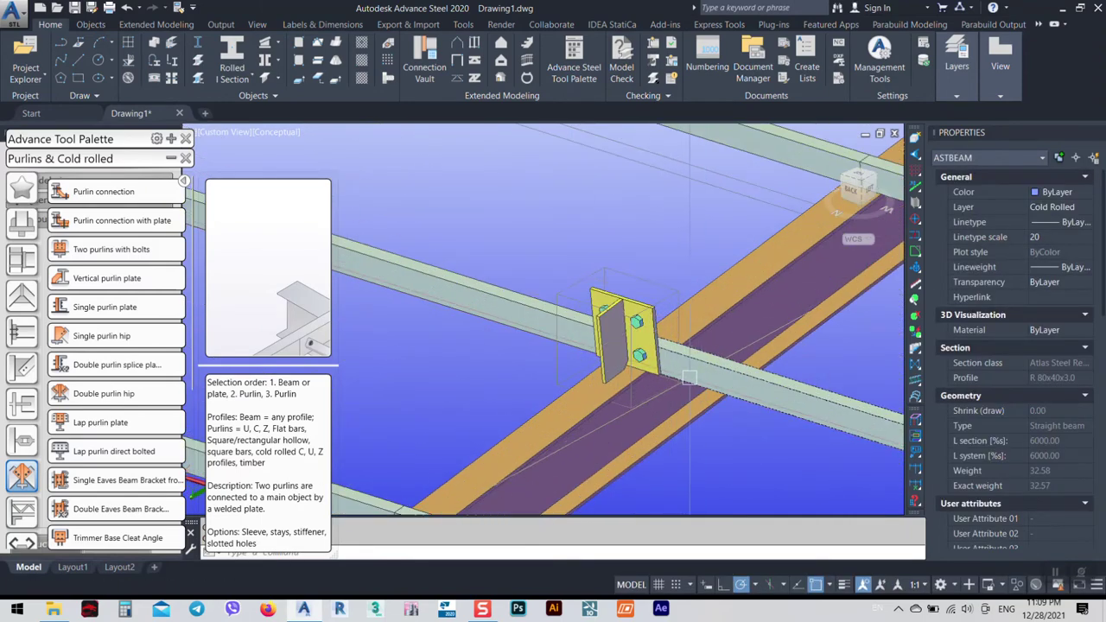
middle_click_drag(717, 345, 682, 424, "shift")
scroll(678, 369, "up", 6)
scroll(666, 367, "down", 8)
scroll(691, 380, "up", 5)
key("Escape")
scroll(687, 363, "up", 4)
scroll(682, 329, "up", 3)
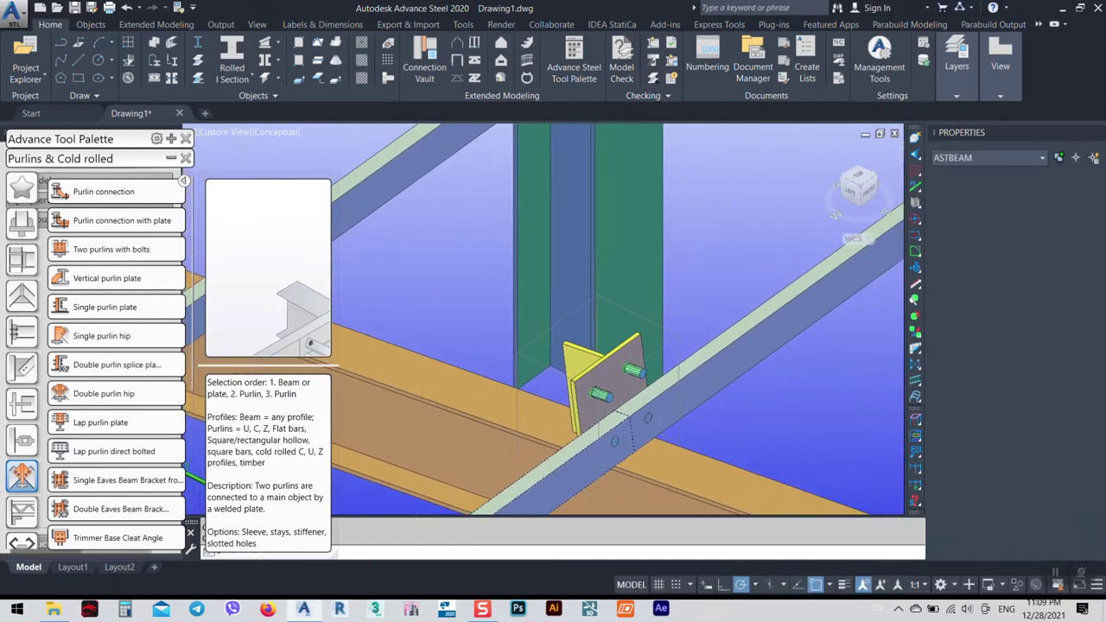
Step: Set the number of bolts to 1 in the bolt dimensions of the double purlin splice plate connection
scroll(669, 339, "up", 3)
left_click(671, 325)
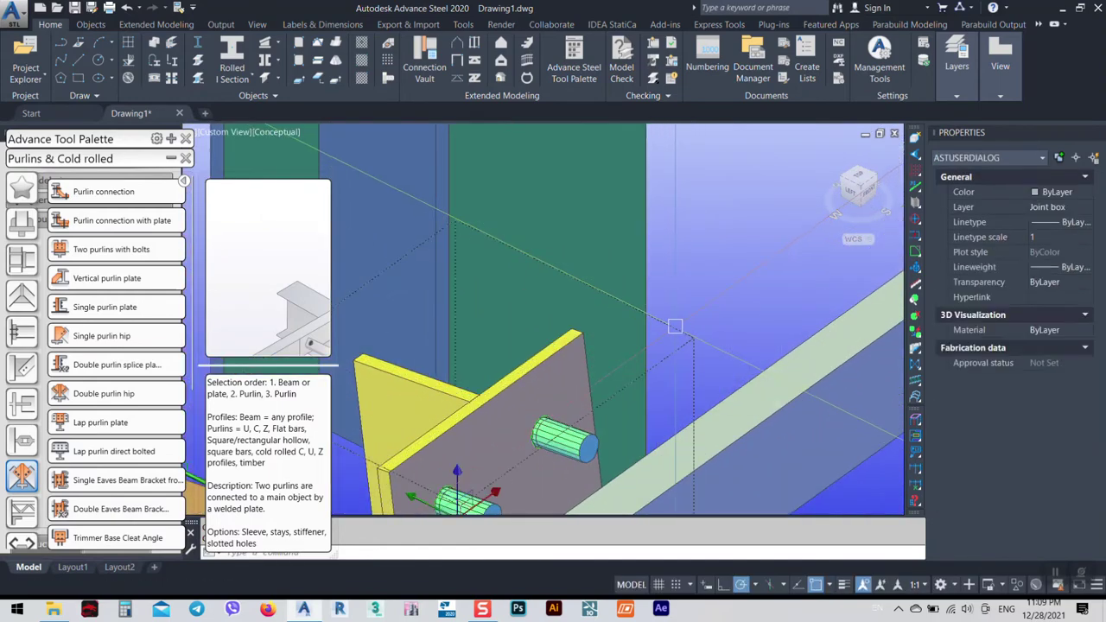
double_click(674, 326)
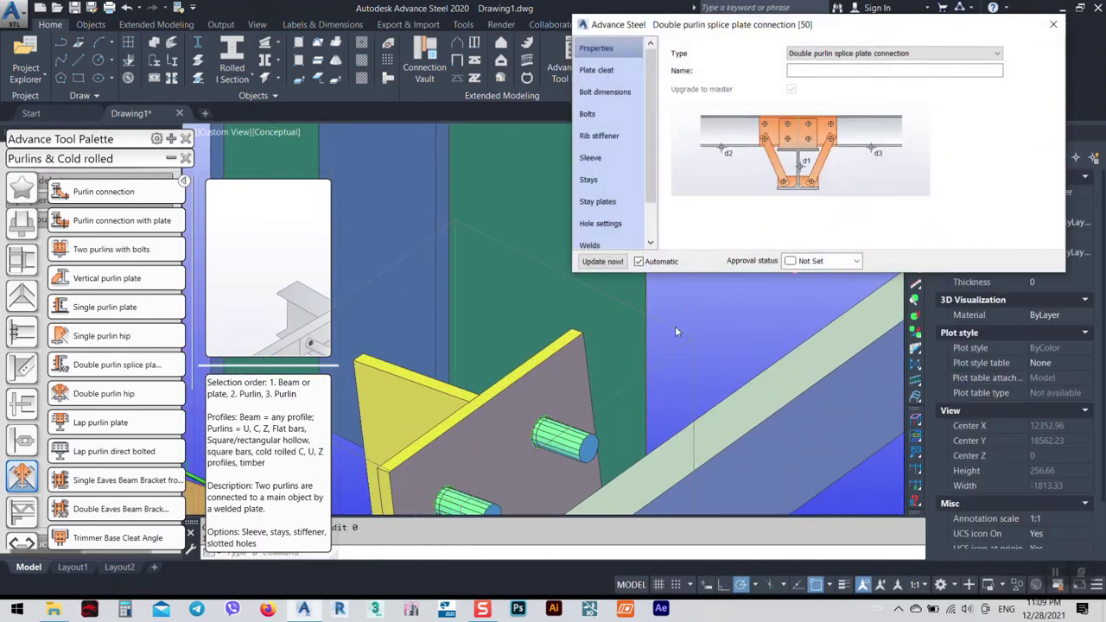
left_click(604, 70)
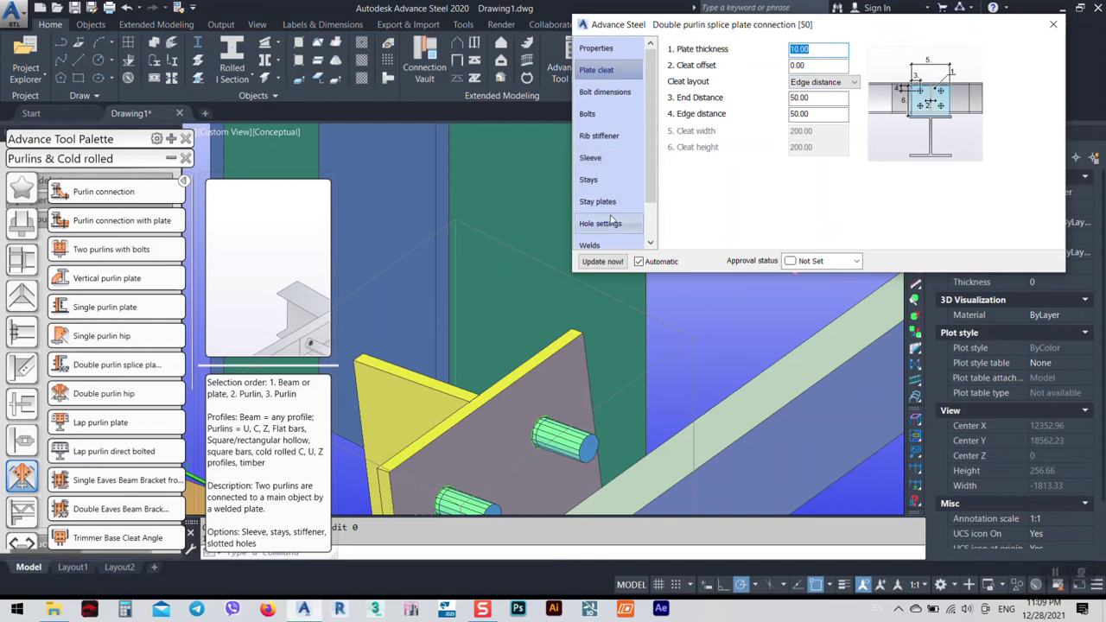
left_click(613, 93)
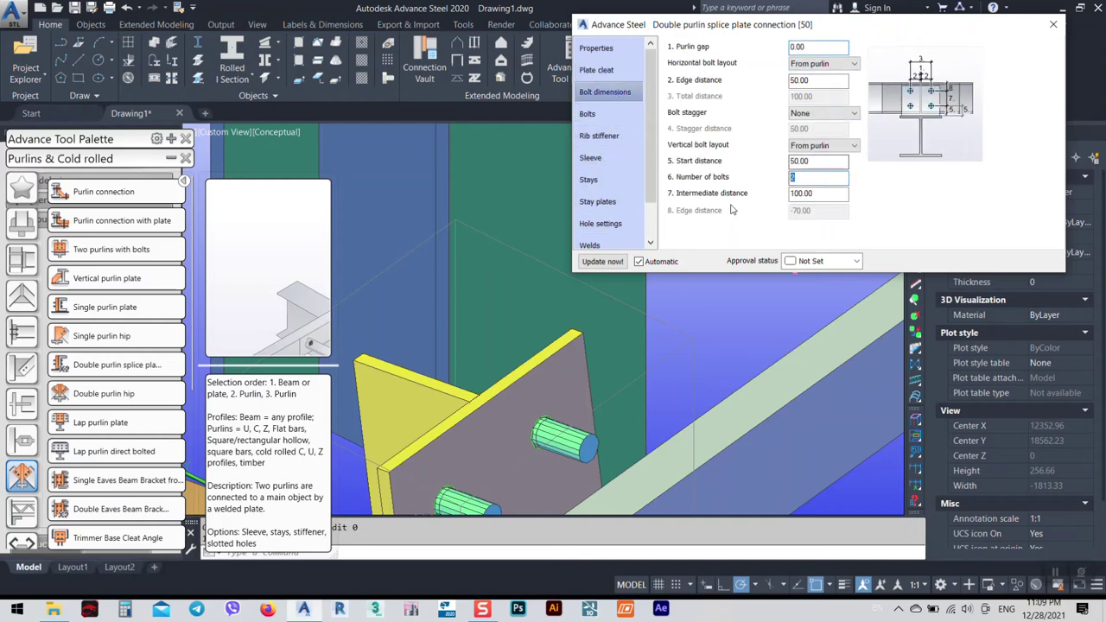
type("1")
key("Return")
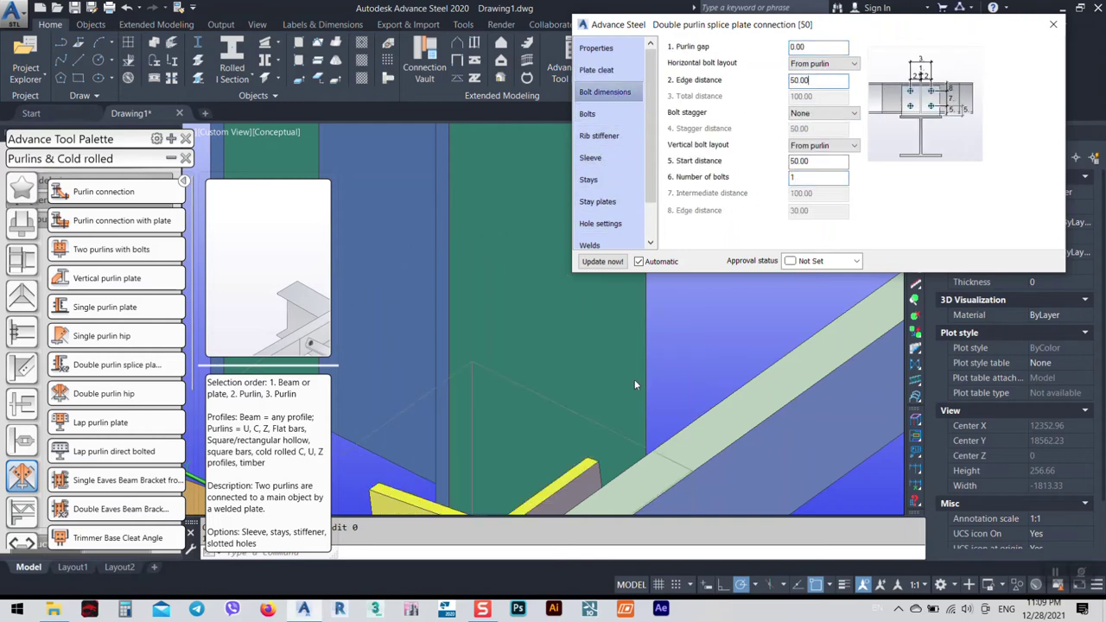
Step: Set the bolts' horizontal edge distance and vertical start distance to 40 mm from the purlin
middle_click_drag(577, 299, 557, 474, "shift")
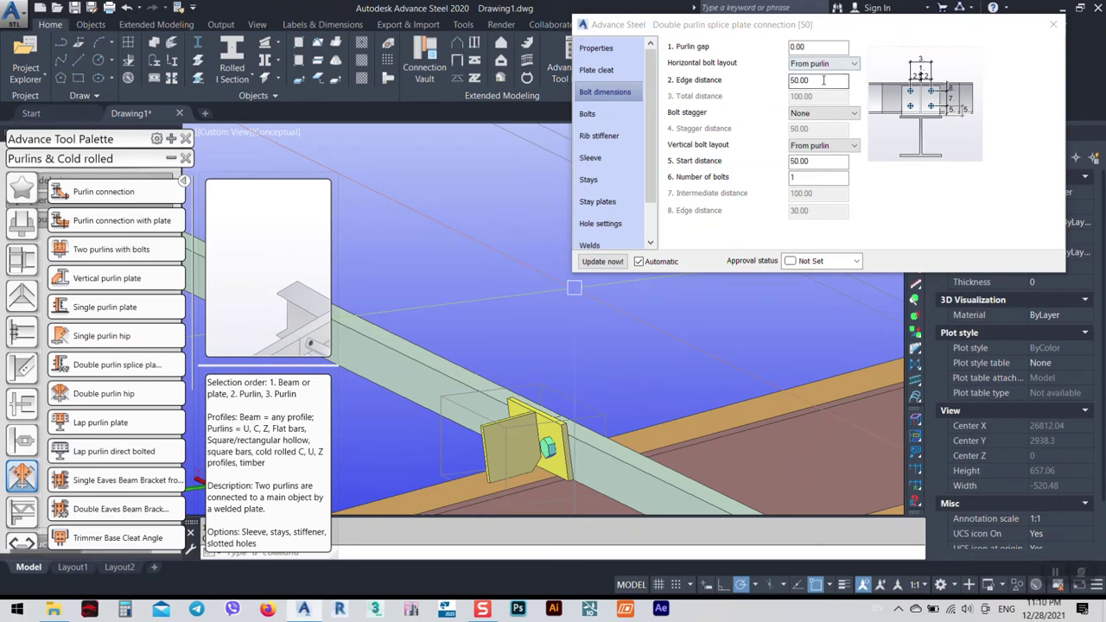
left_click_drag(824, 80, 797, 91)
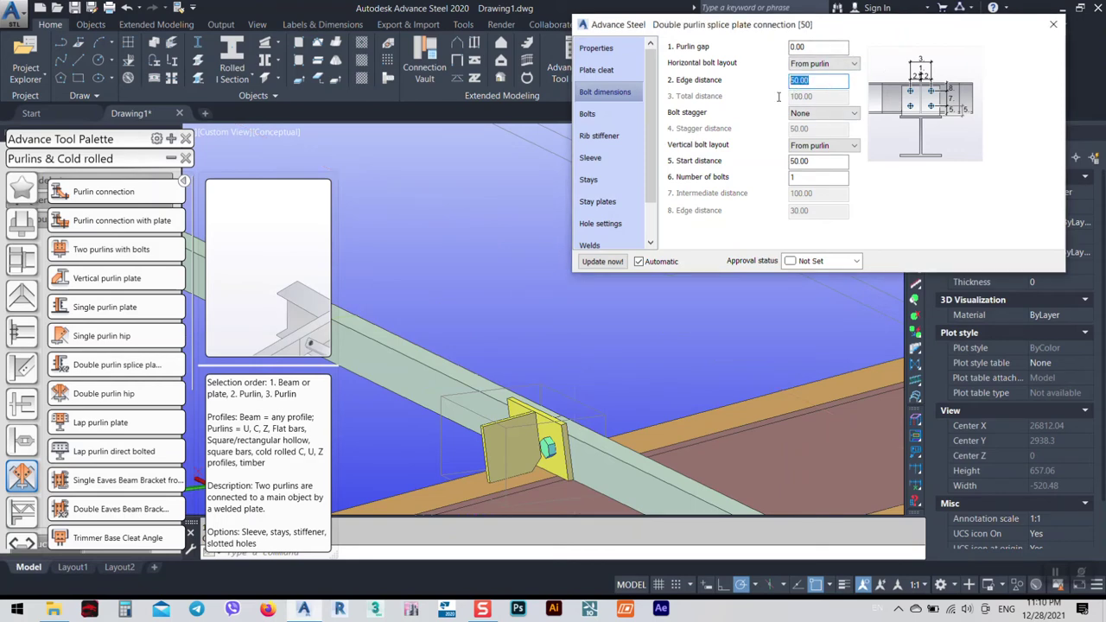
left_click(819, 161)
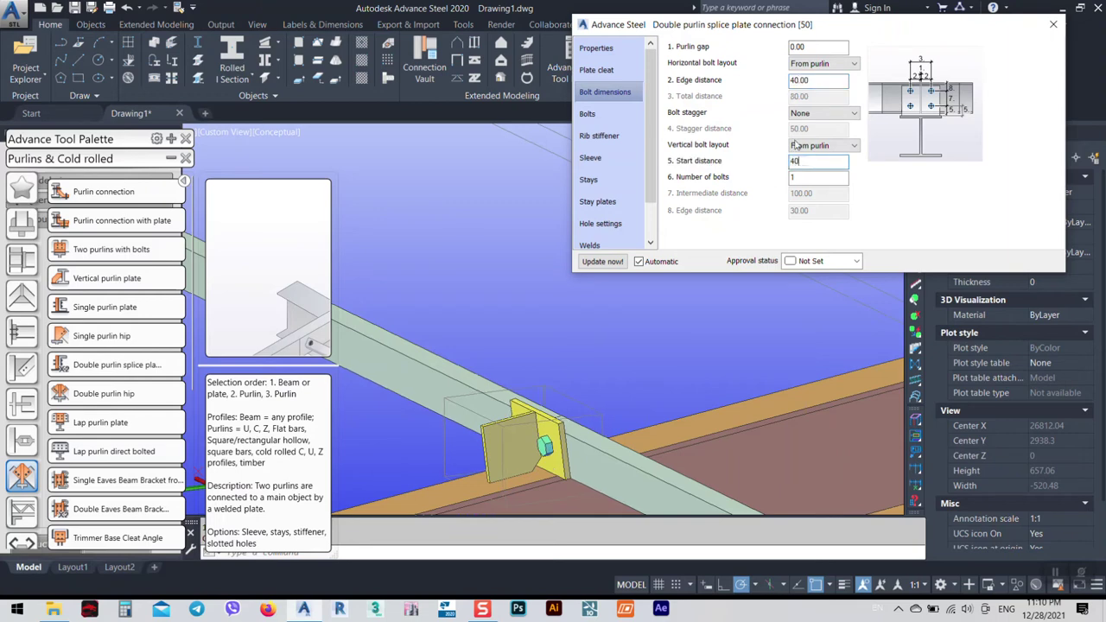
left_click(817, 84)
Step: Set the plate cleat's end distance and edge distance to 40 mm
middle_click_drag(526, 488, 544, 505, "shift")
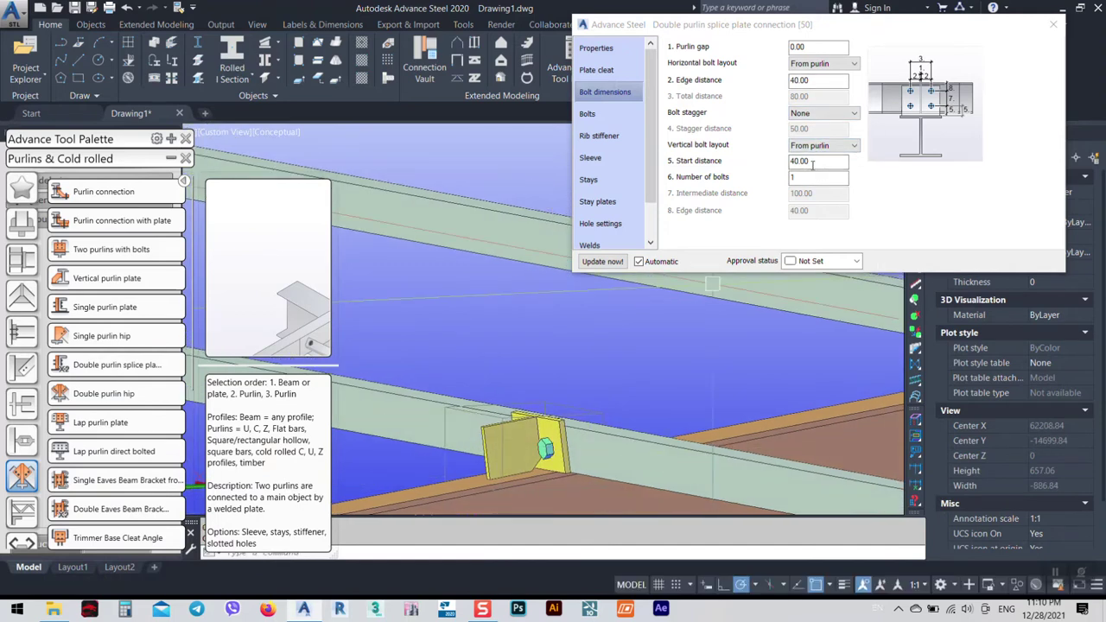
left_click(596, 70)
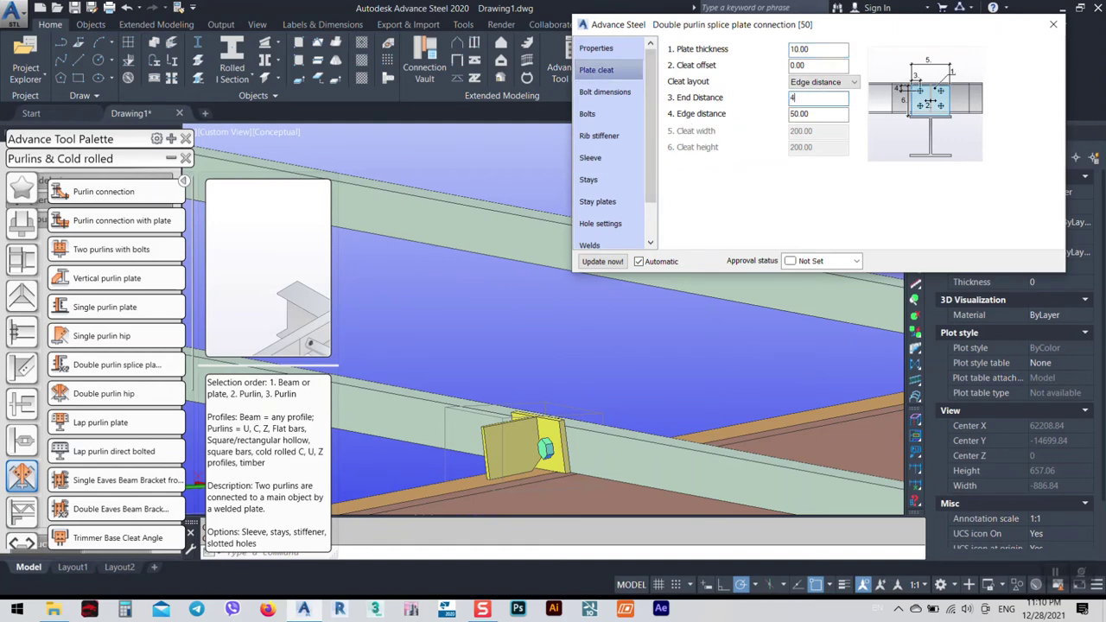
type("40")
key("Tab")
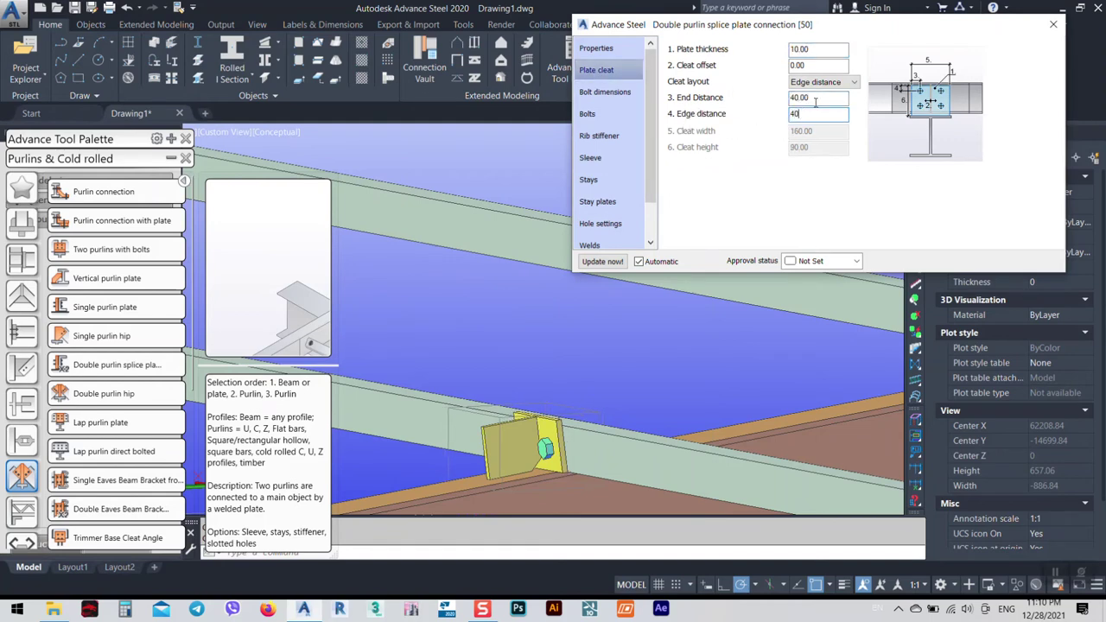
left_click(815, 101)
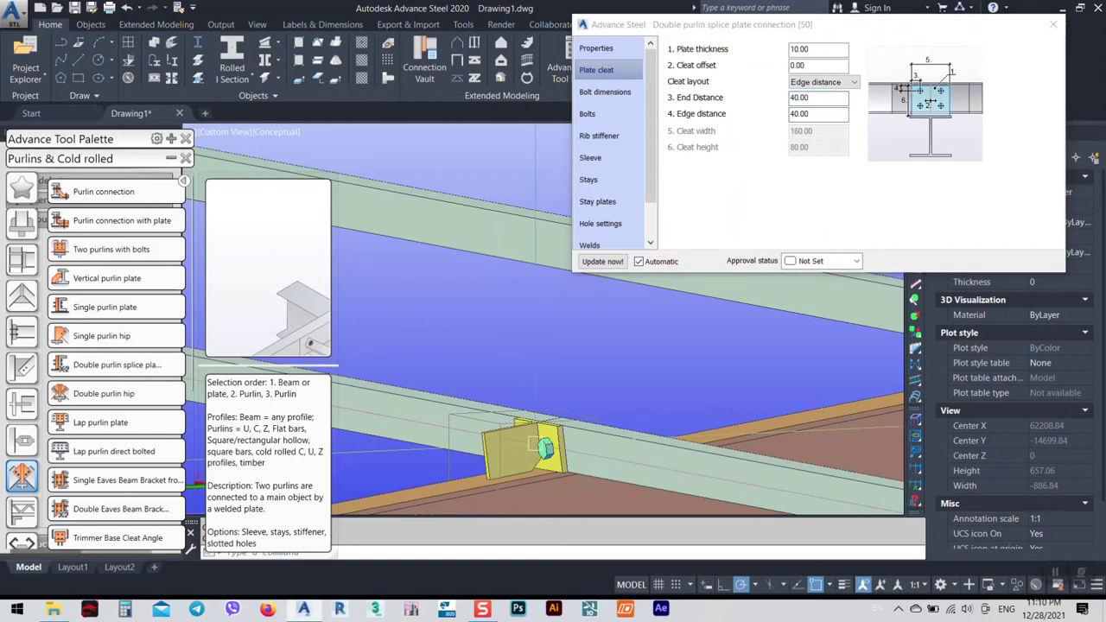
Step: Examine the resized splice plate from both sides of the rafter and review the rib stiffener, plate cleat and bolt dimension settings
middle_click_drag(641, 416, 613, 432, "shift")
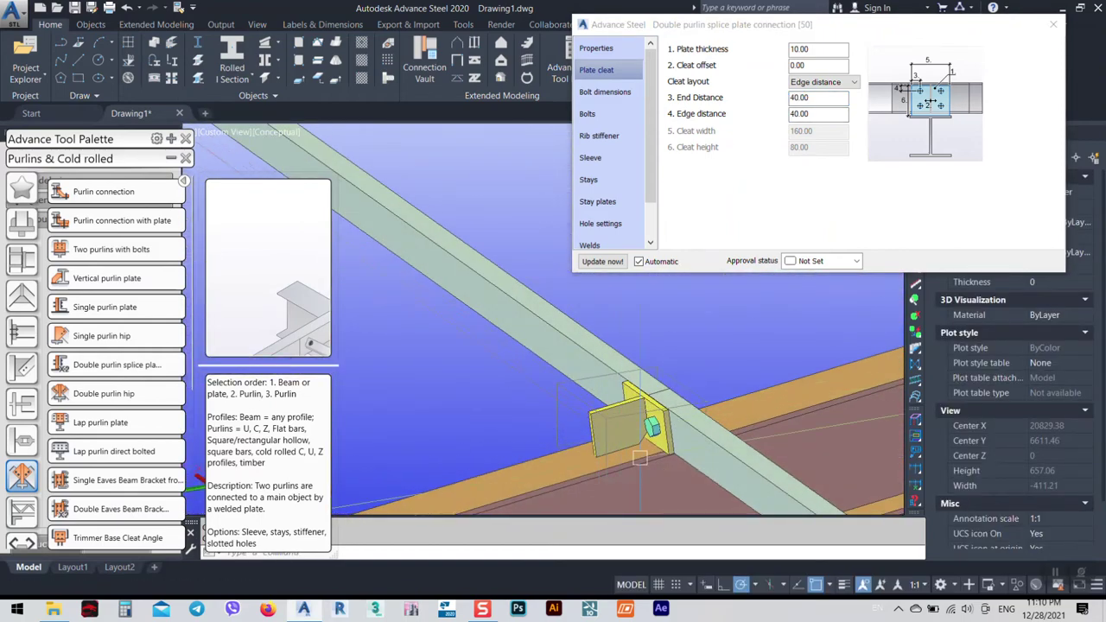
scroll(614, 432, "up", 3)
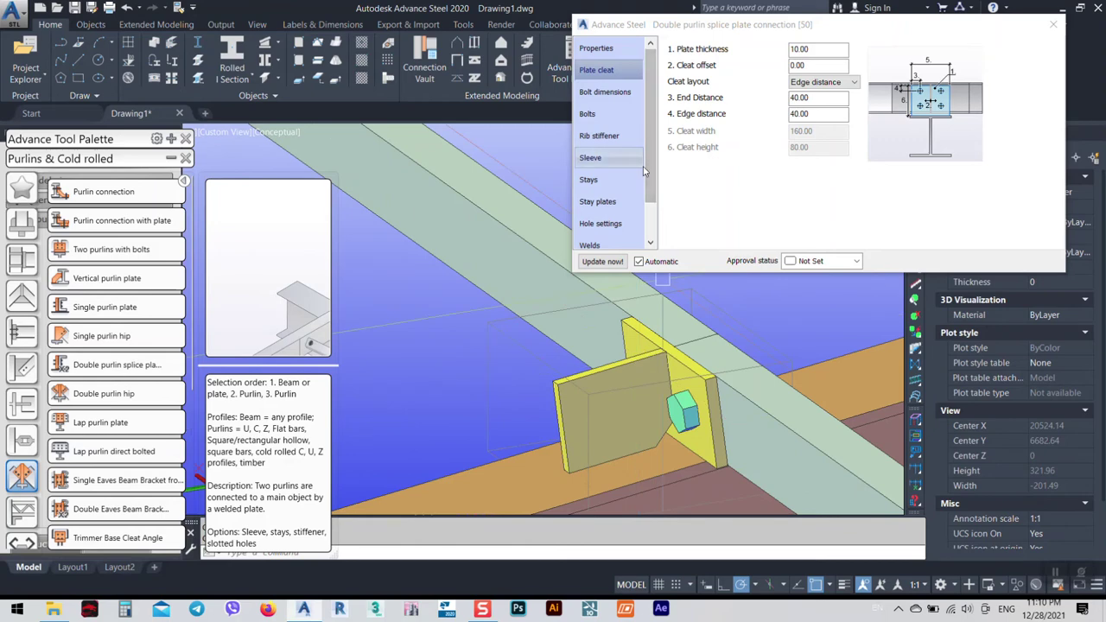
left_click(605, 137)
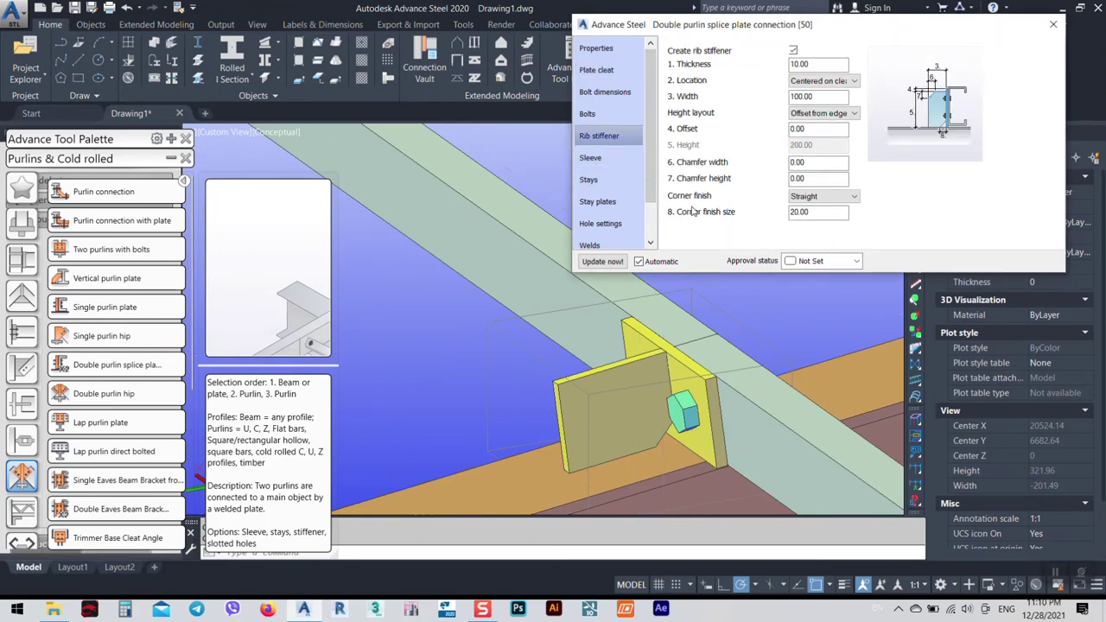
middle_click_drag(567, 472, 590, 470, "shift")
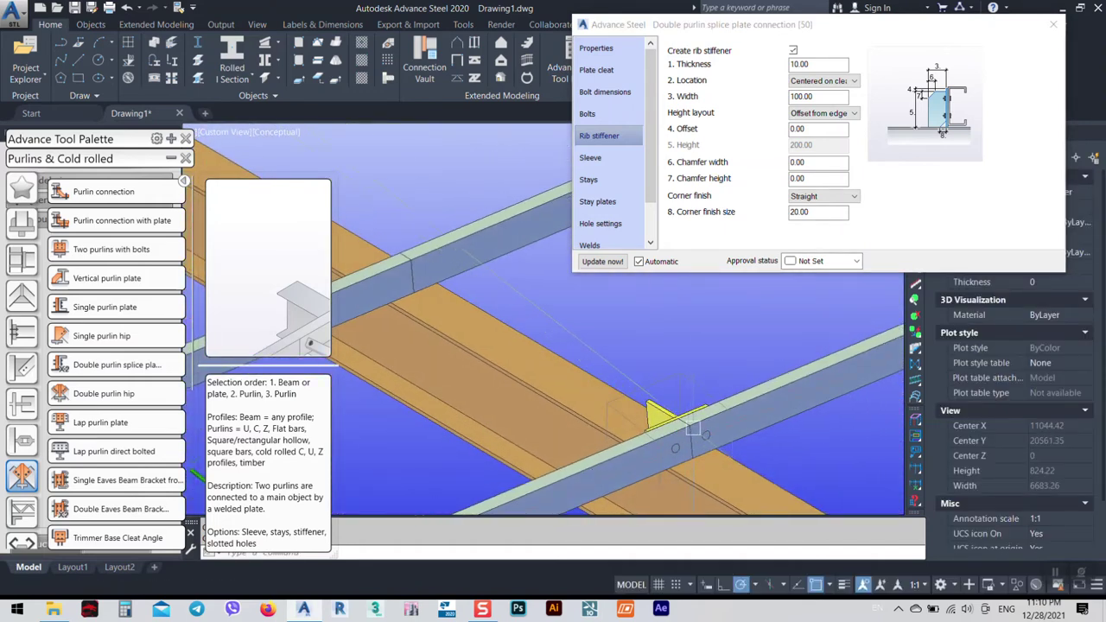
scroll(694, 429, "up", 6)
middle_click_drag(694, 430, 597, 365)
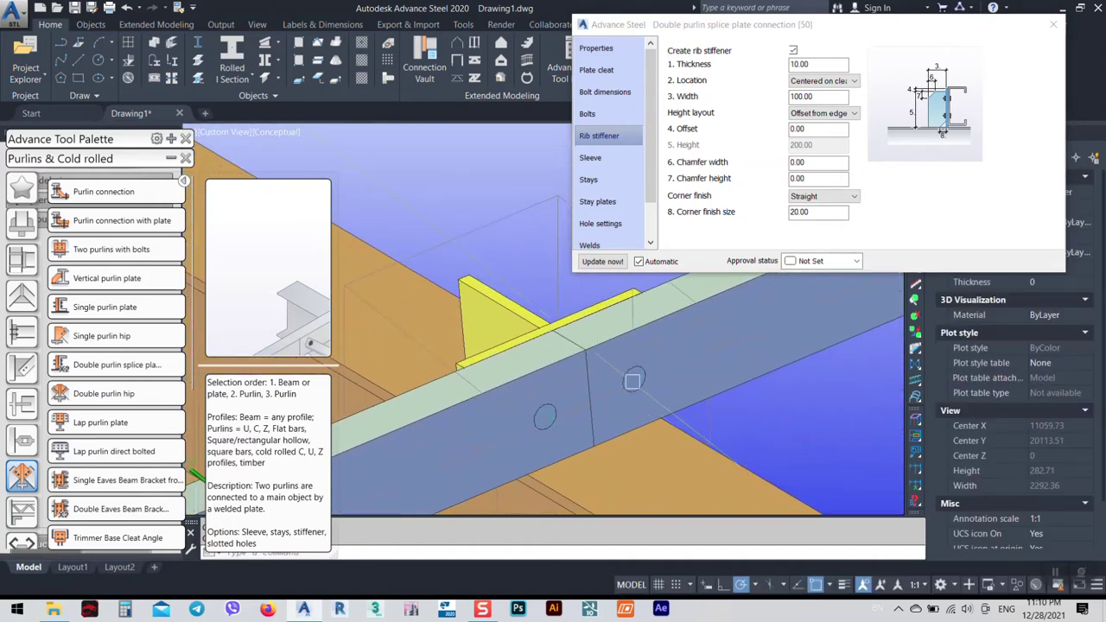
left_click(615, 75)
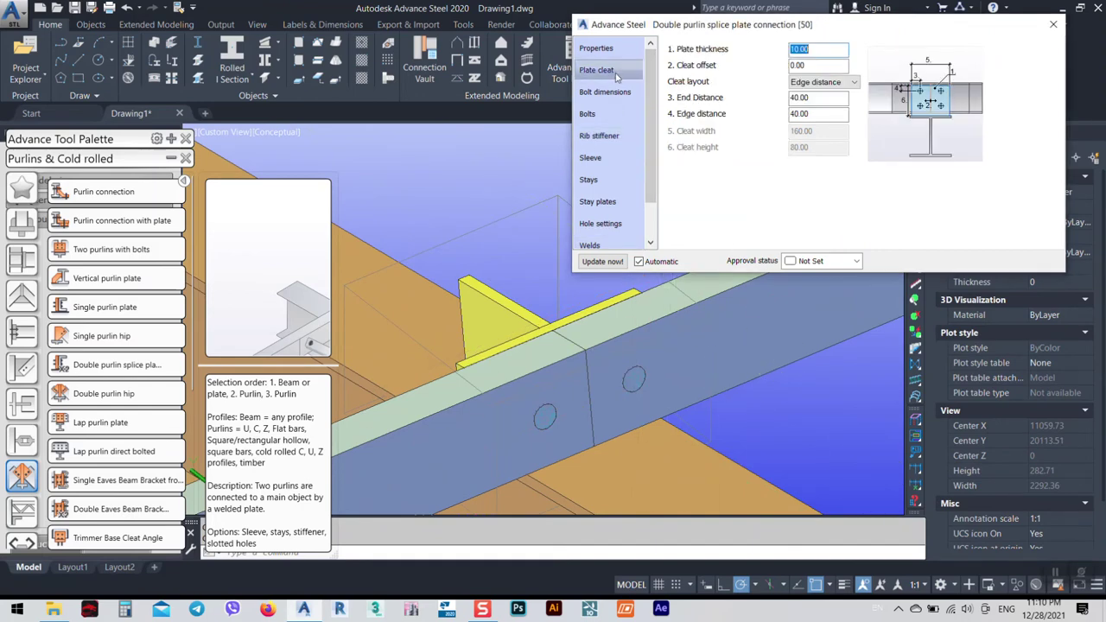
left_click(596, 49)
left_click(603, 93)
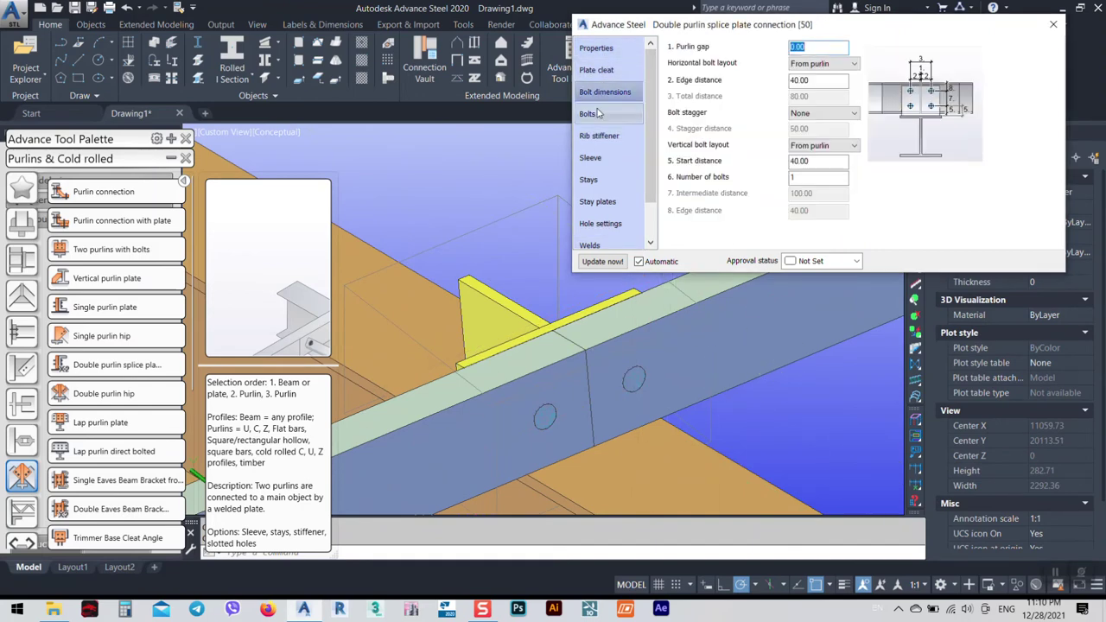
Step: Try a cleat offset of 5 mm on the splice plate, restore it to 0 and close the connection settings
left_click(602, 72)
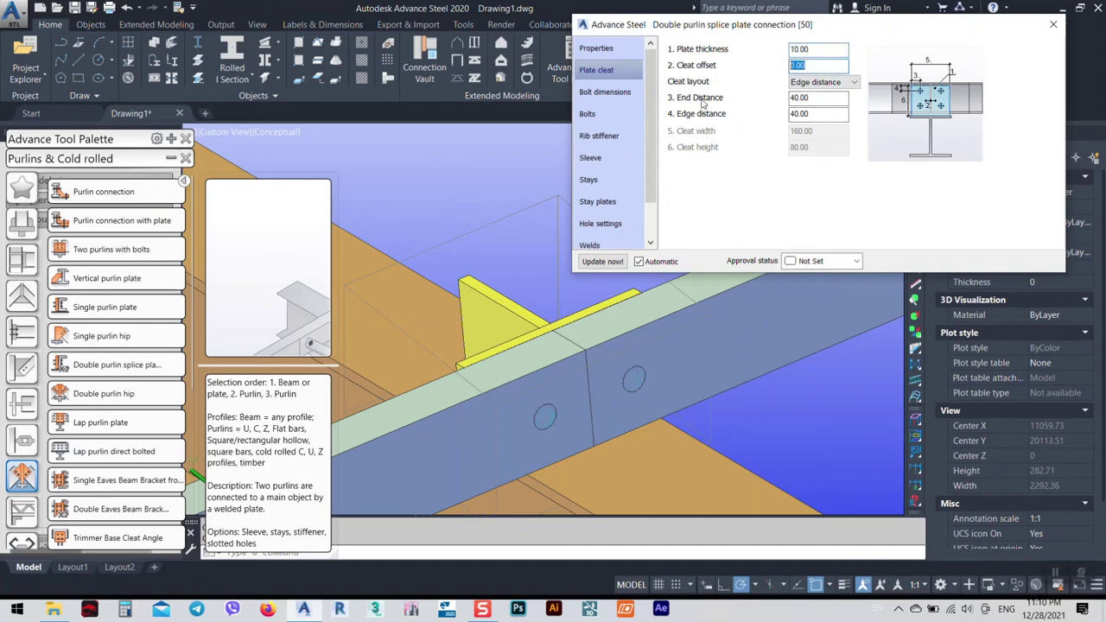
type("5")
key("Return")
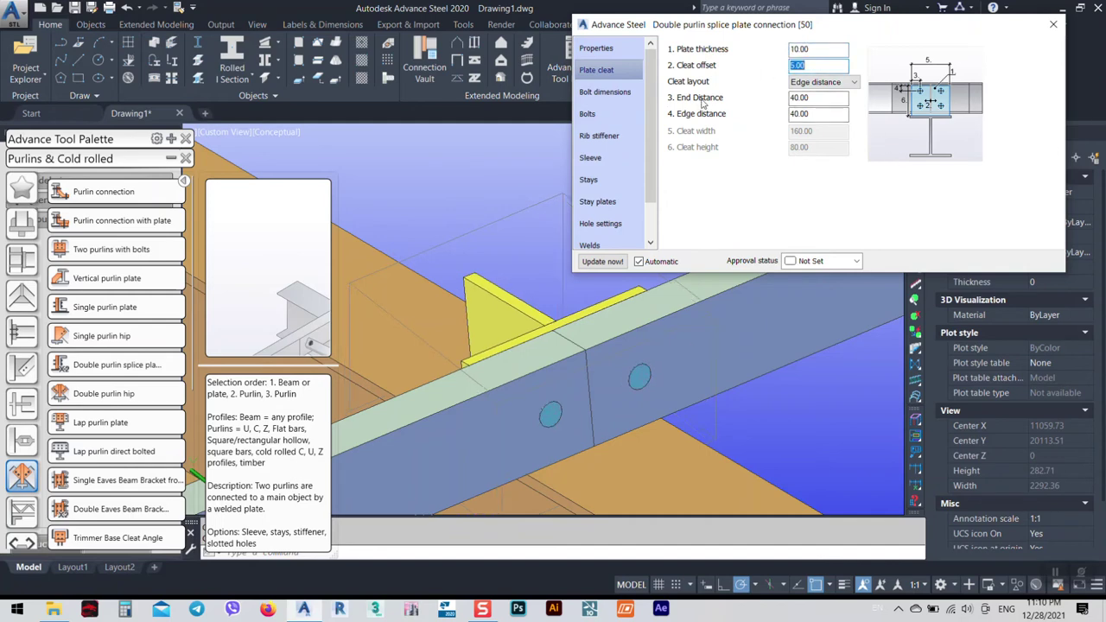
type("0")
key("Return")
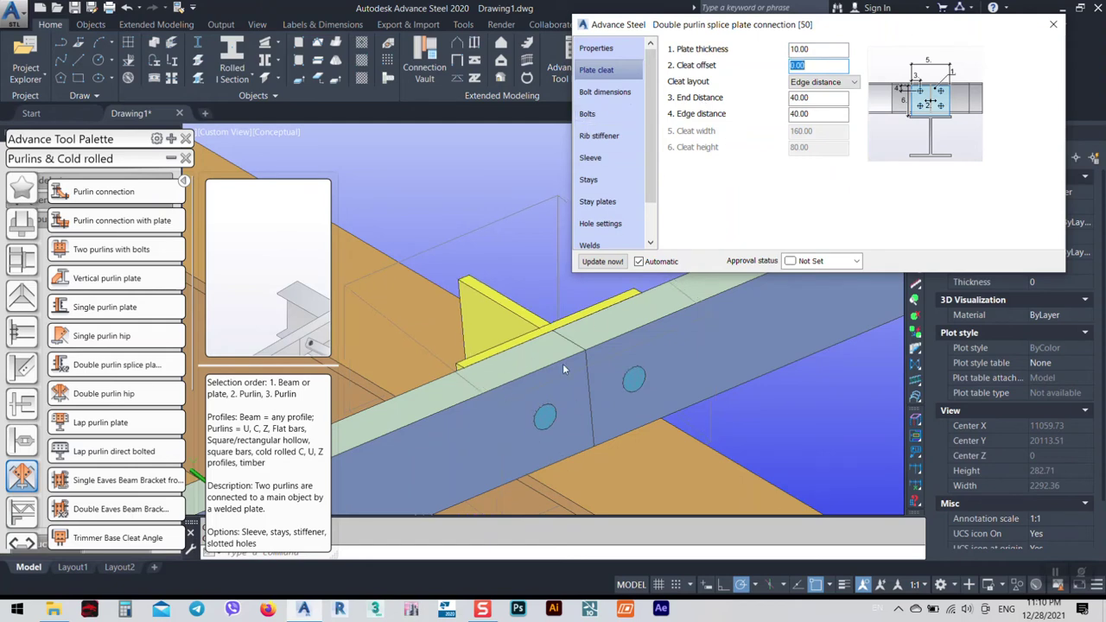
left_click(1052, 26)
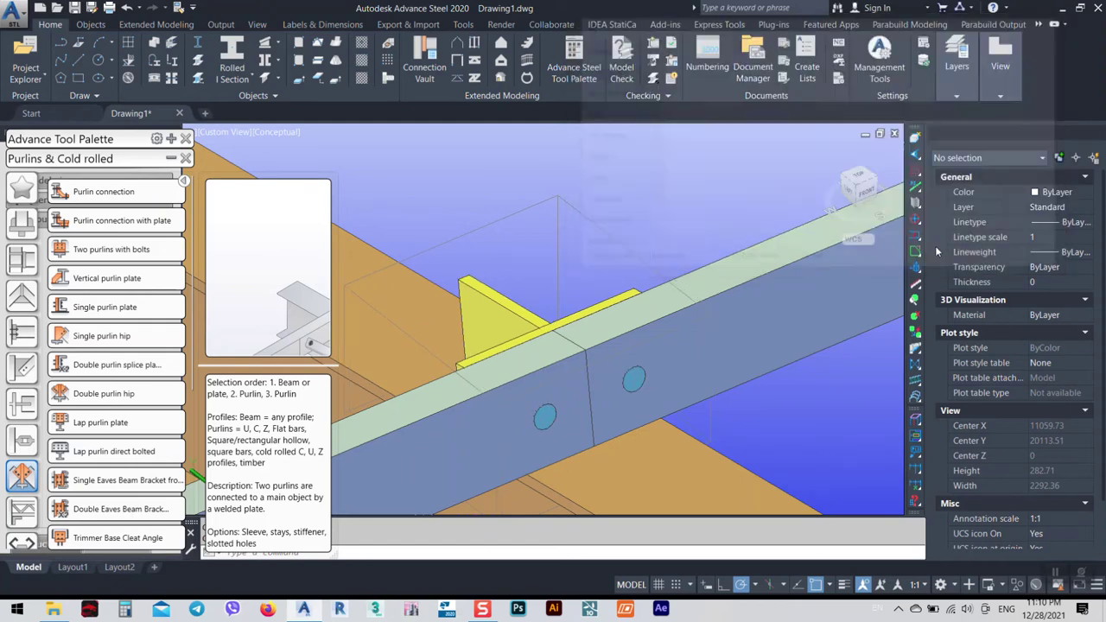
Step: Add a small gap between the abutting purlins in the distance settings of the roof's Purlins joint
left_click(730, 272)
right_click(707, 223)
left_click(792, 390)
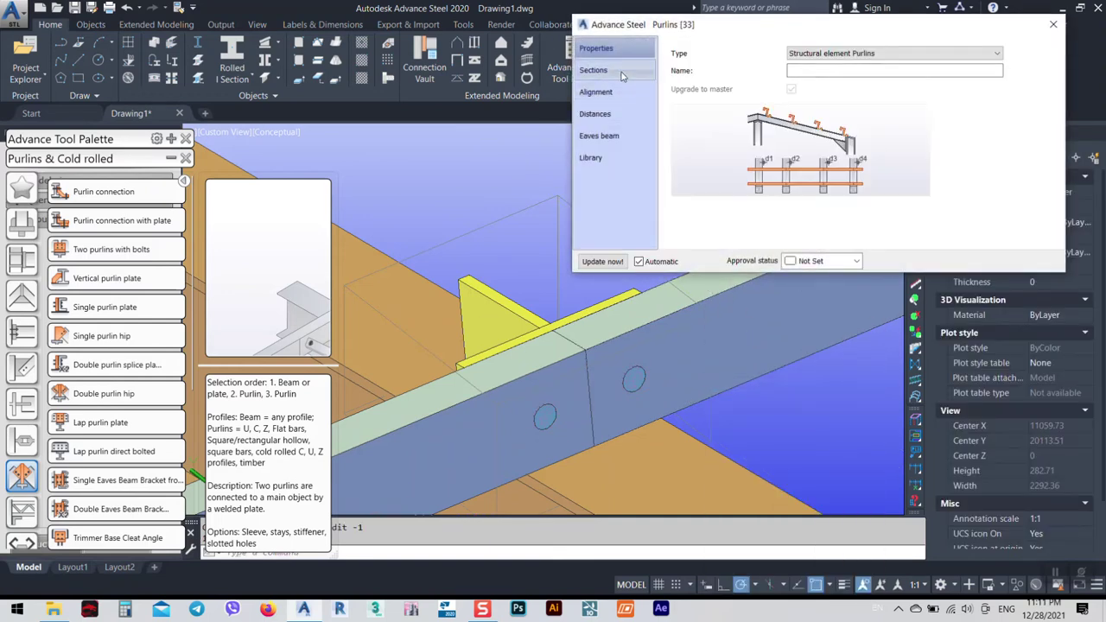
left_click(595, 70)
left_click(595, 91)
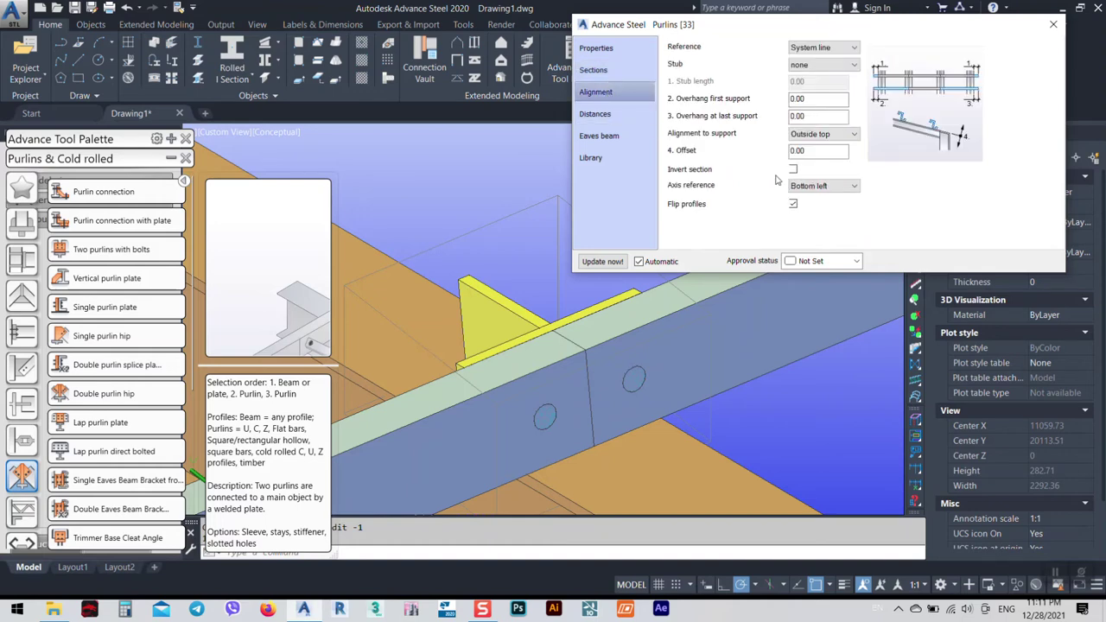
left_click(614, 115)
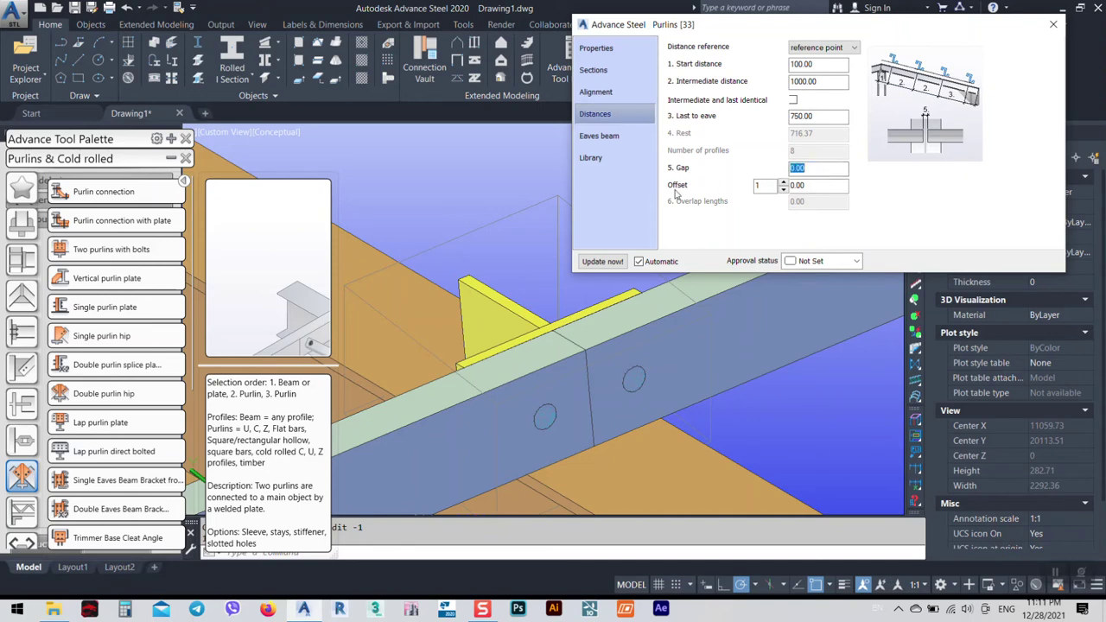
left_click(1053, 24)
middle_click_drag(656, 320, 695, 319, "shift")
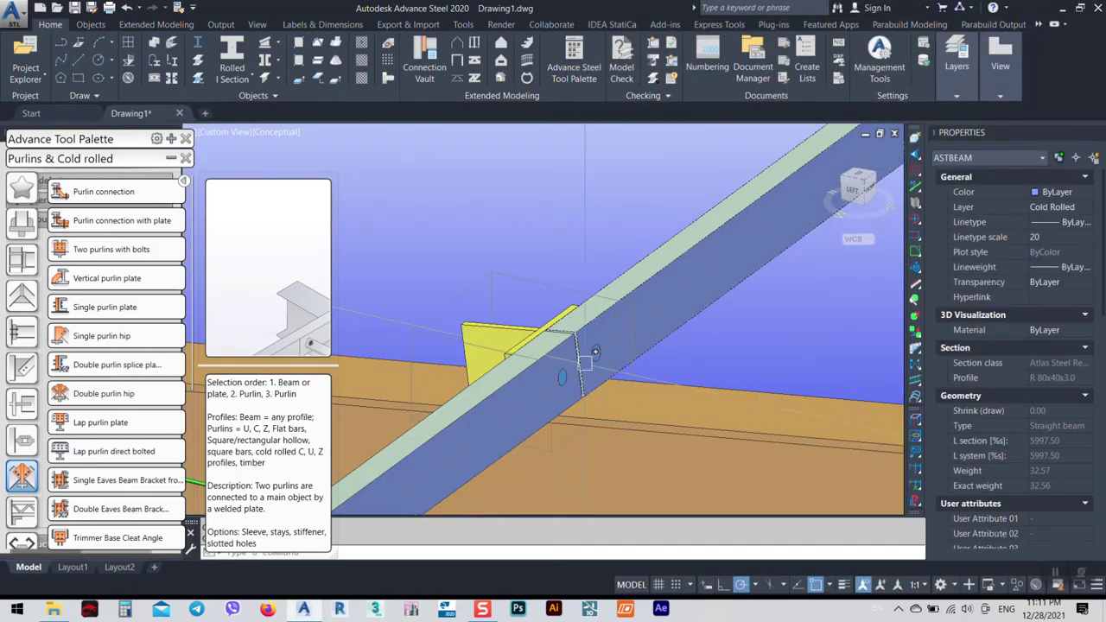
scroll(570, 356, "up", 3)
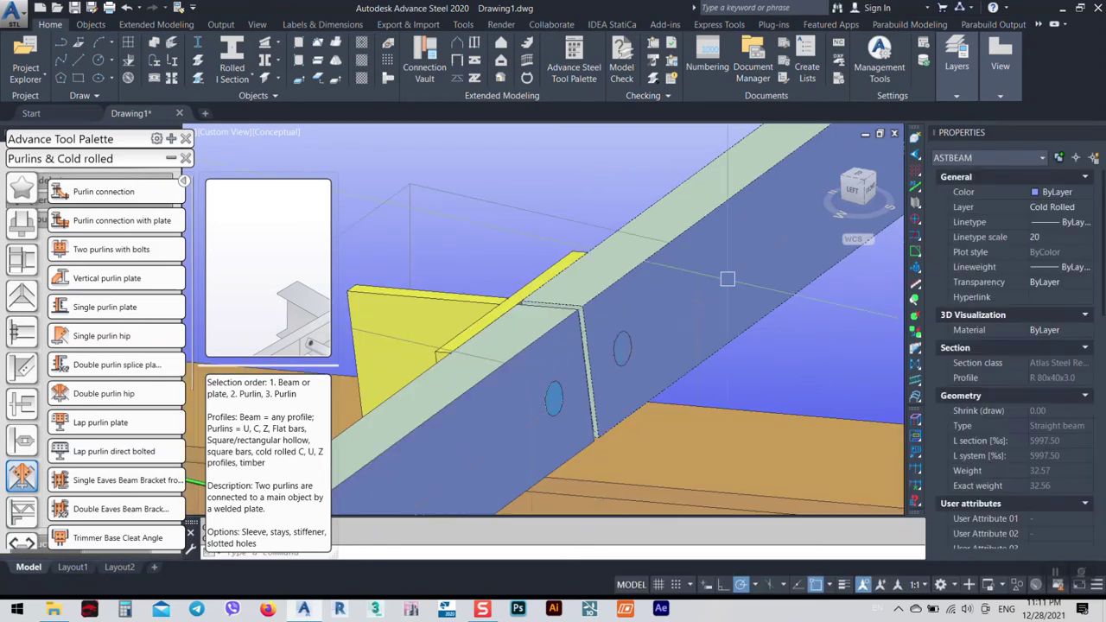
scroll(564, 376, "down", 3)
key("Escape")
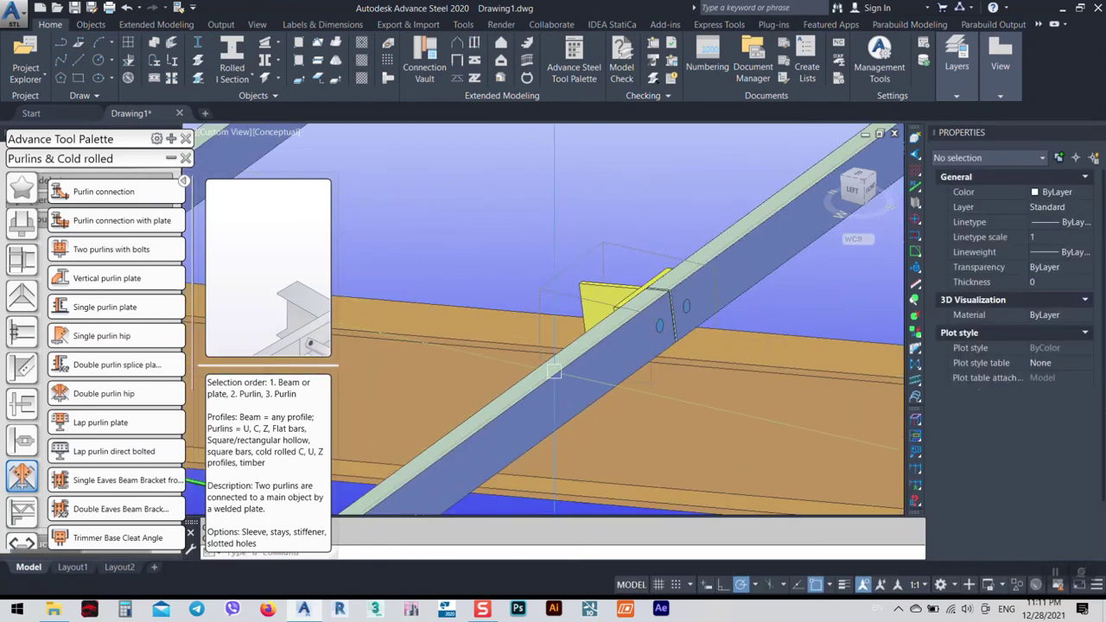
Step: Set the purlin bolt diameter of the splice plate connection to 12 mm
middle_click_drag(564, 376, 535, 317, "shift")
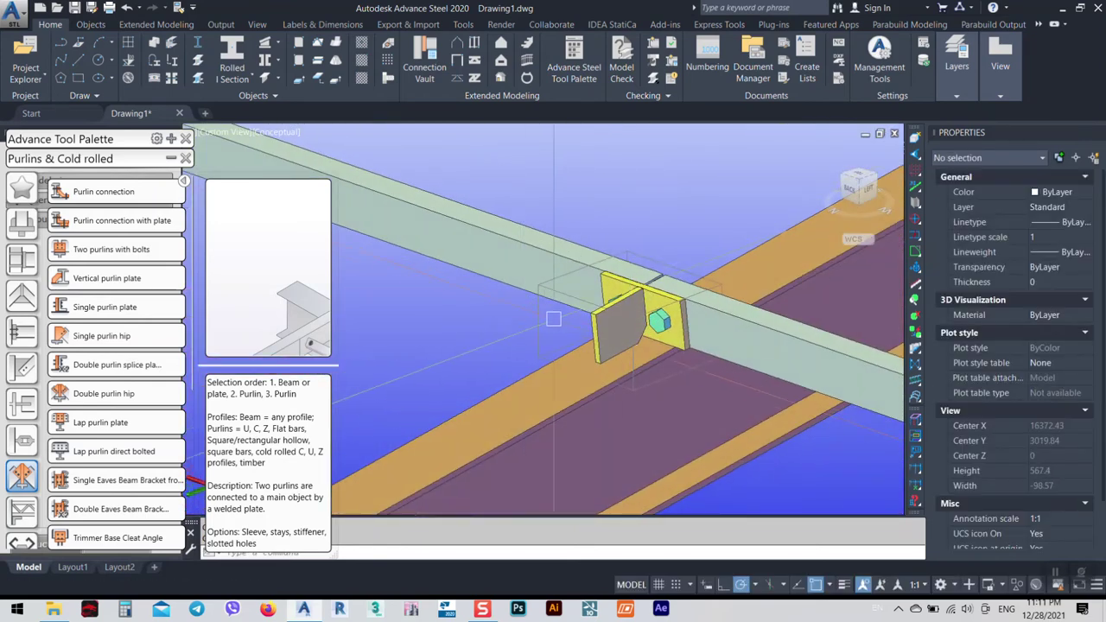
double_click(659, 330)
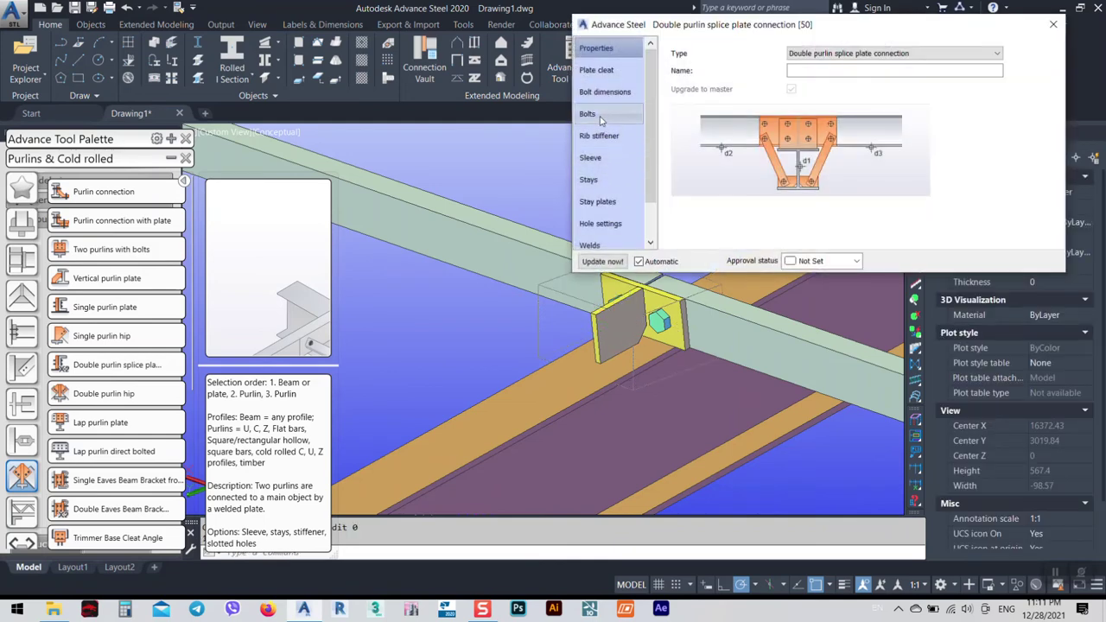
left_click(602, 118)
left_click(852, 48)
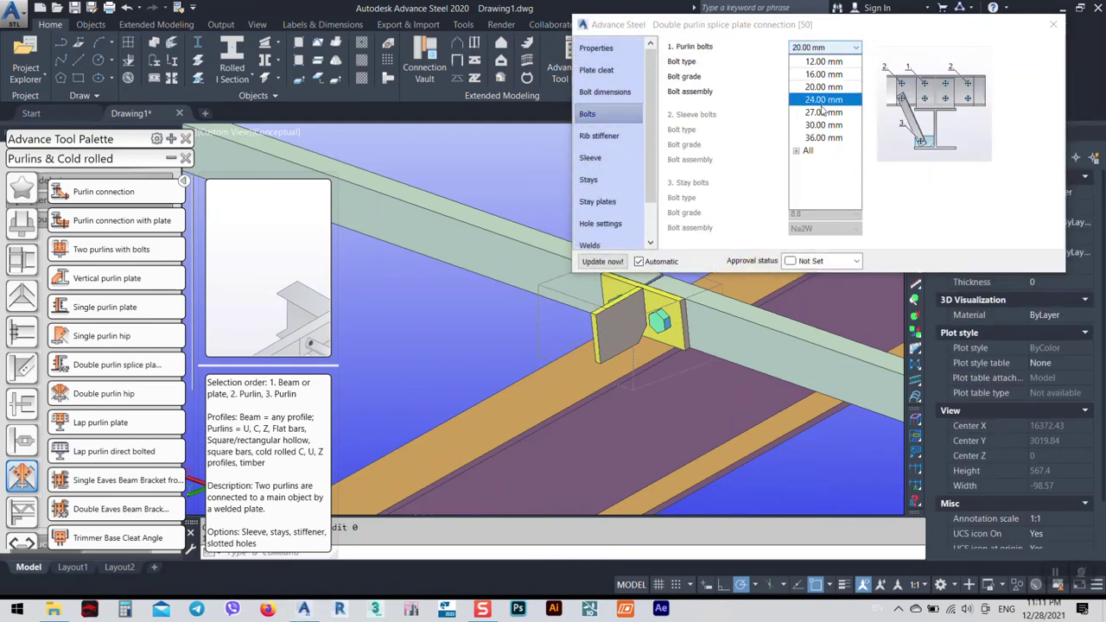
left_click(816, 60)
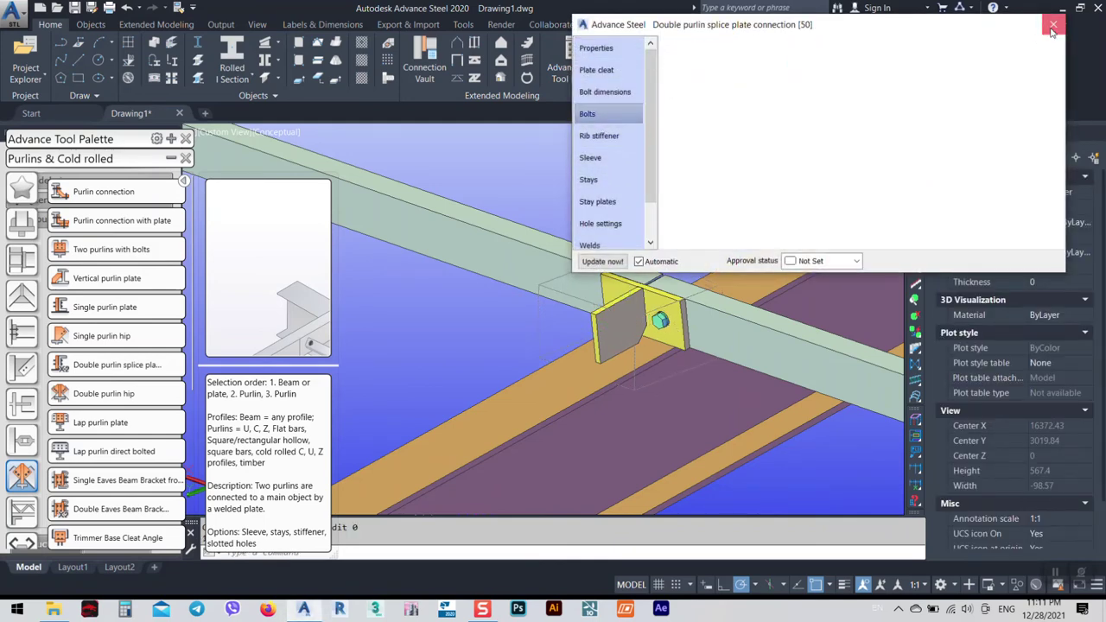
left_click(1053, 24)
Step: Examine the splice plate, its bolt and the gap between the abutting purlins from both sides of the rafter
middle_click_drag(708, 362, 670, 251, "shift")
scroll(663, 298, "down", 2)
scroll(656, 317, "up", 3)
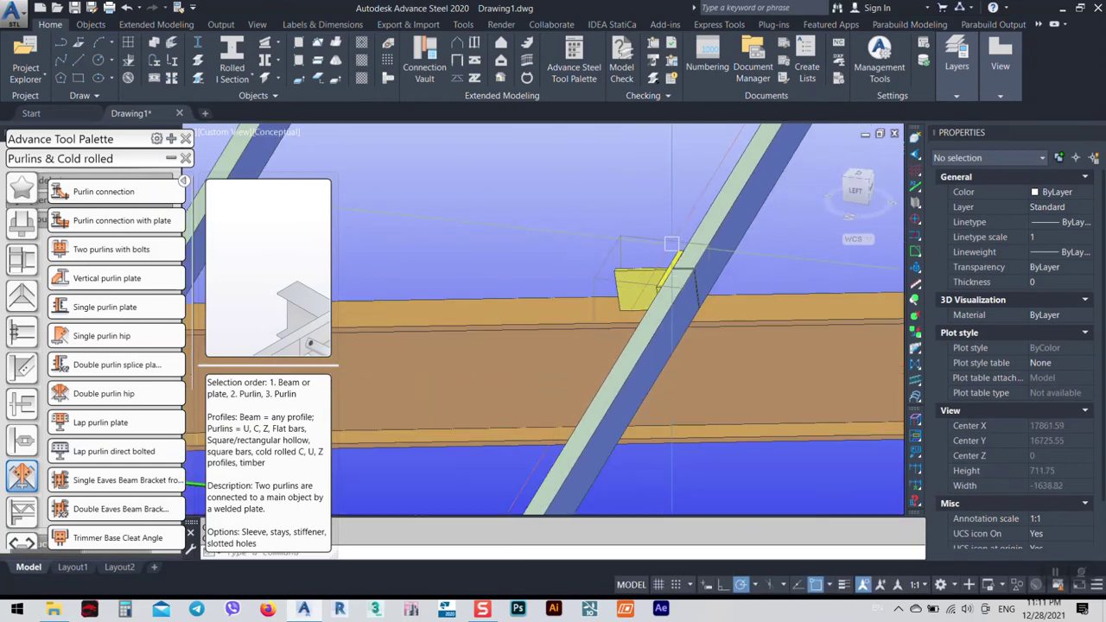
left_click(646, 281)
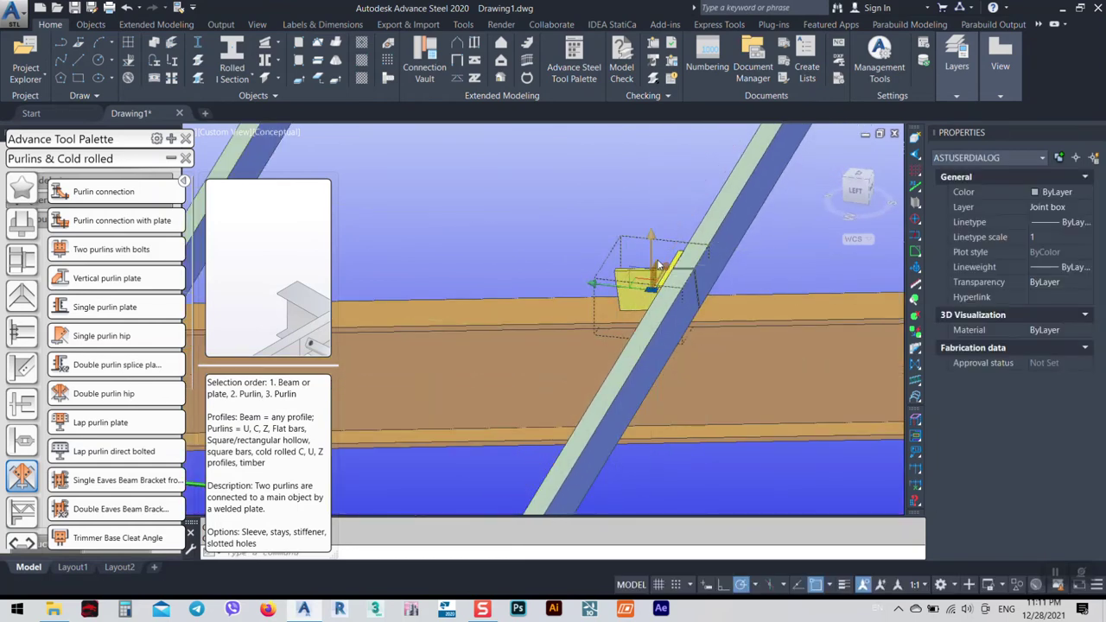
key("Escape")
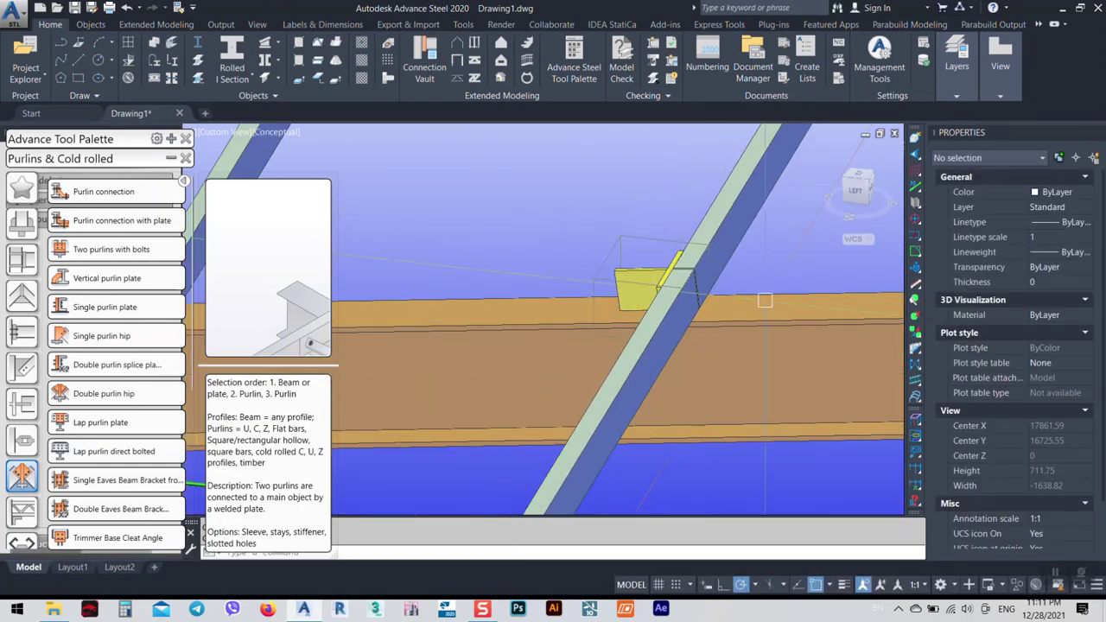
middle_click_drag(728, 292, 679, 313, "shift")
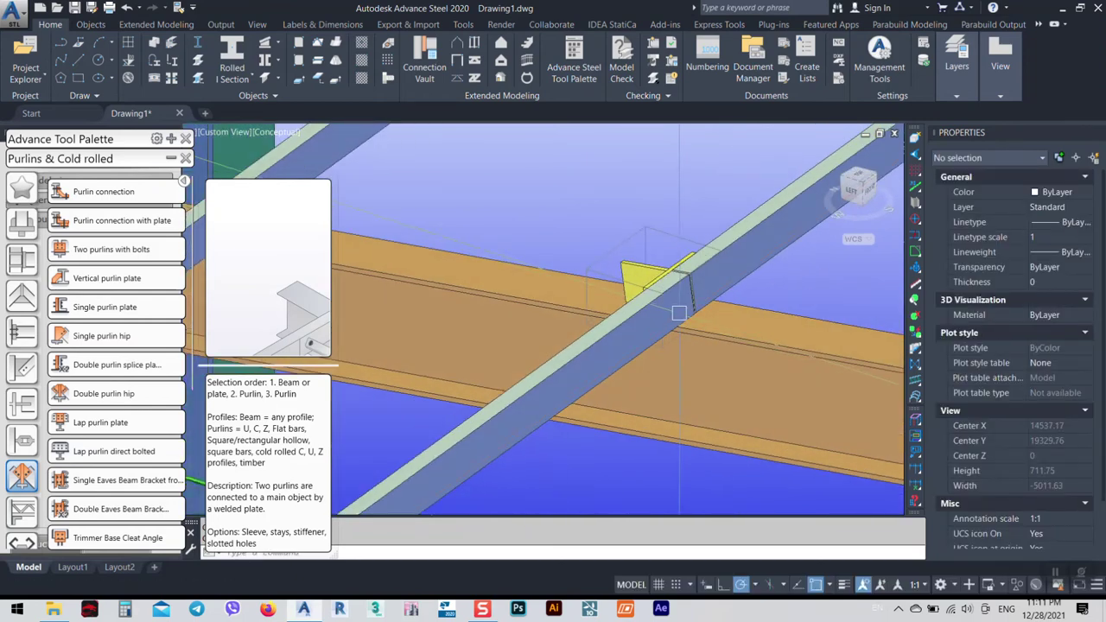
mouse_move(679, 299)
middle_click_drag(668, 234, 686, 253)
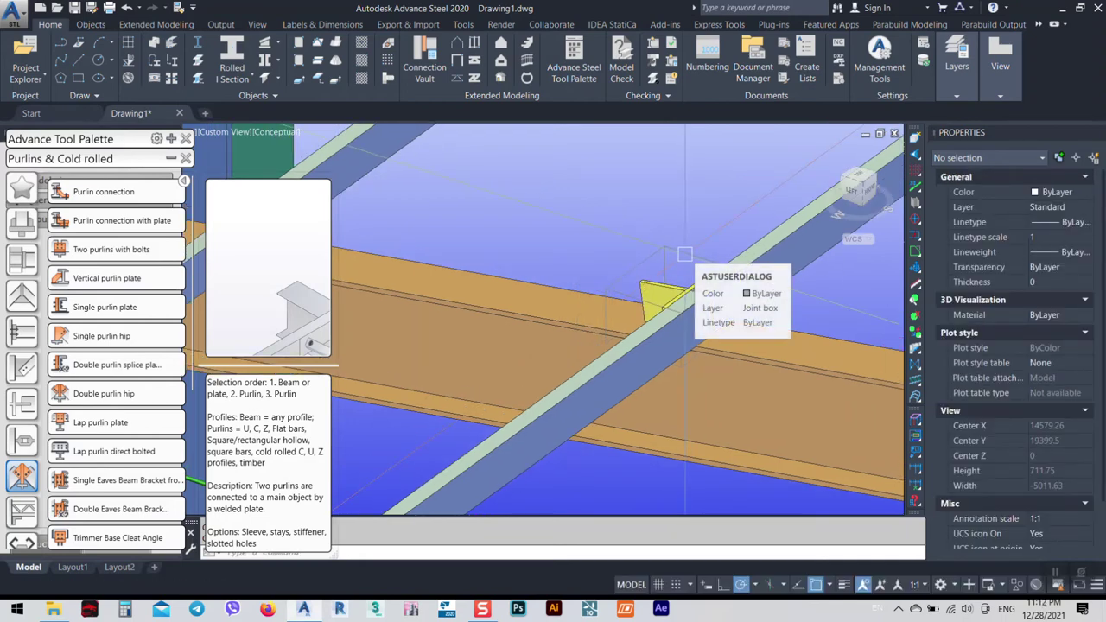
mouse_move(714, 314)
middle_mouse_down("shift")
mouse_move(689, 306)
mouse_move(696, 318)
middle_mouse_up("shift")
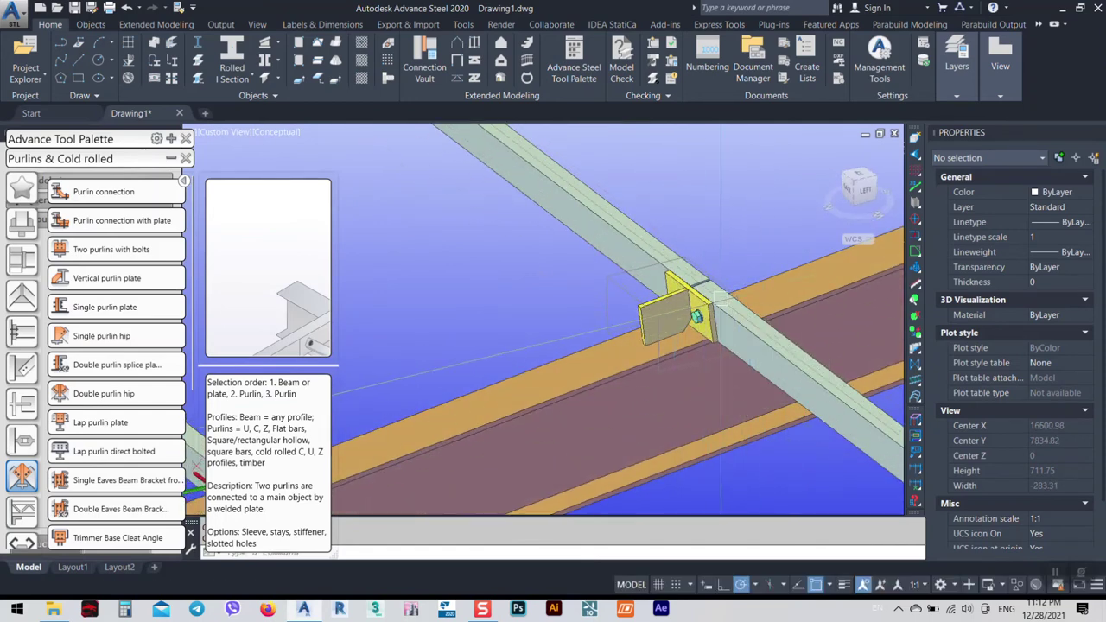
scroll(705, 299, "up", 2)
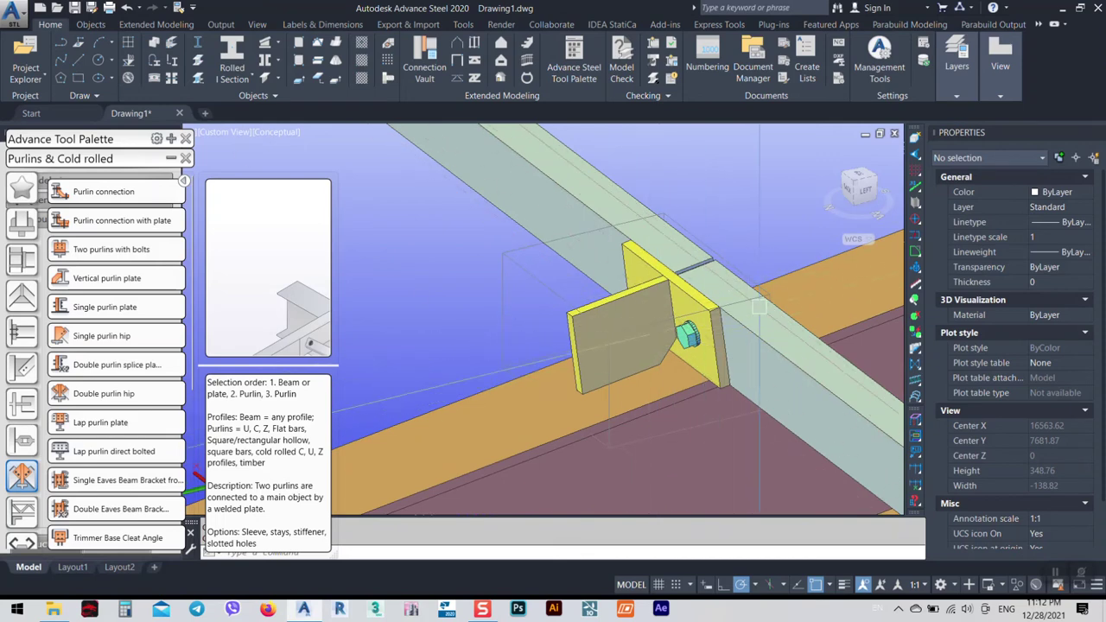
Step: Review the splice plate connection's settings through to its library of preset values, and close them
middle_click_drag(551, 393, 639, 187, "shift")
left_click(640, 187)
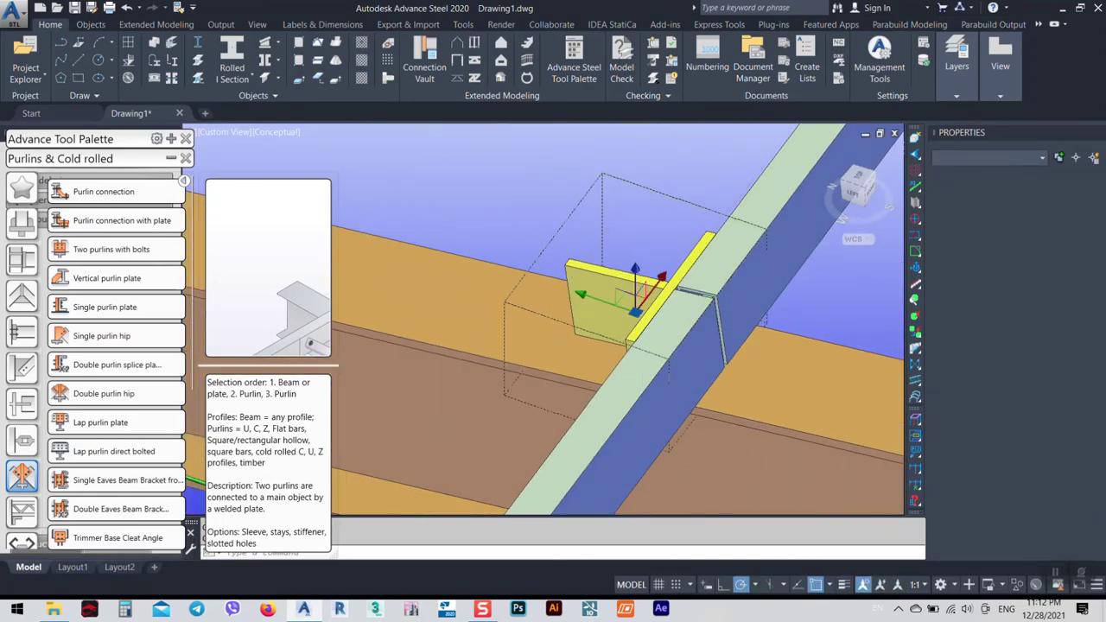
double_click(640, 187)
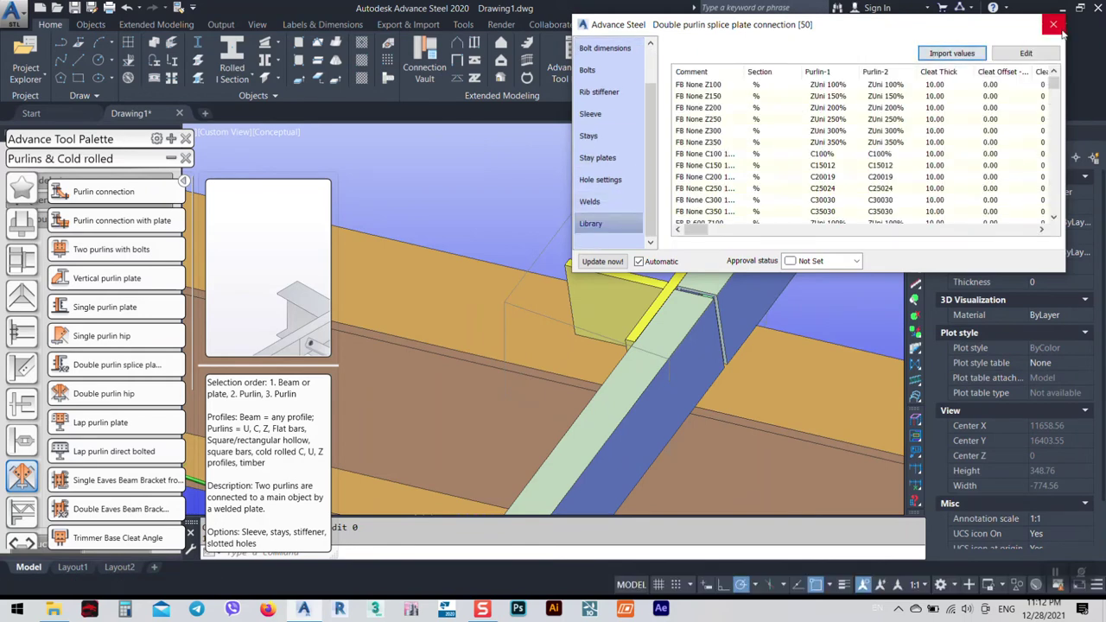
key("Escape")
Step: Add another double purlin splice plate connection between the rafter and the two abutting purlins at a neighbouring purlin line
scroll(710, 274, "down", 5)
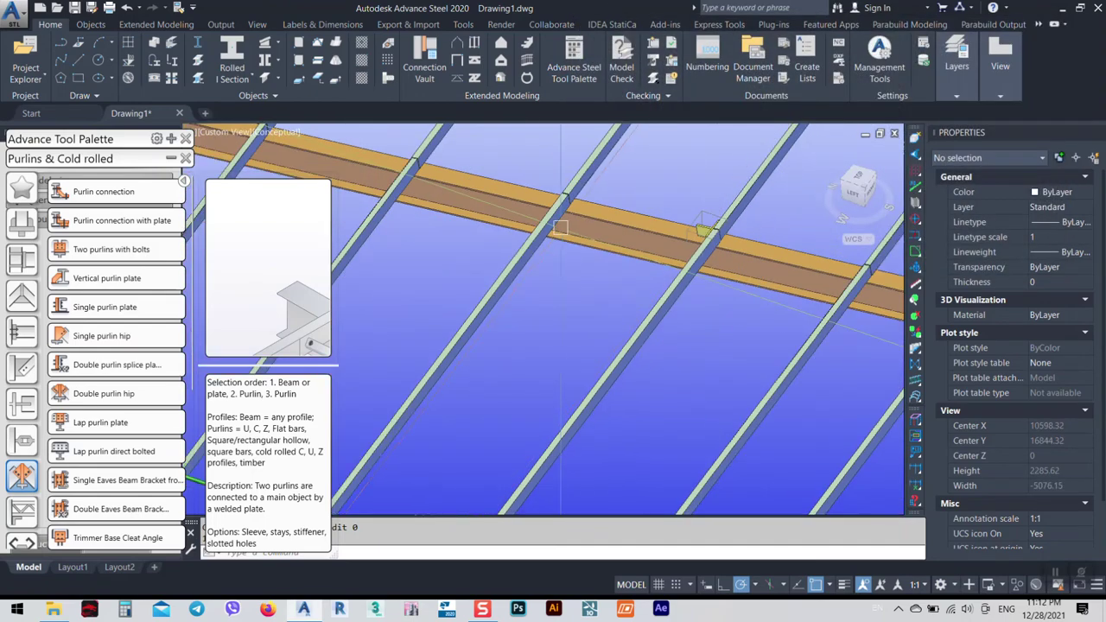
scroll(710, 275, "up", 5)
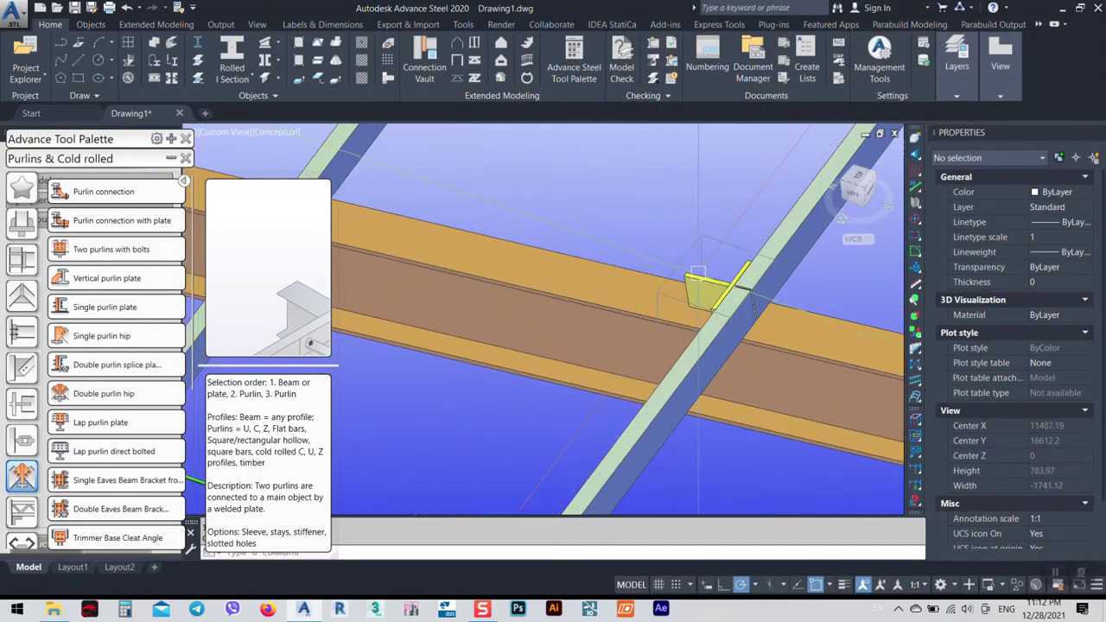
scroll(750, 281, "down", 2)
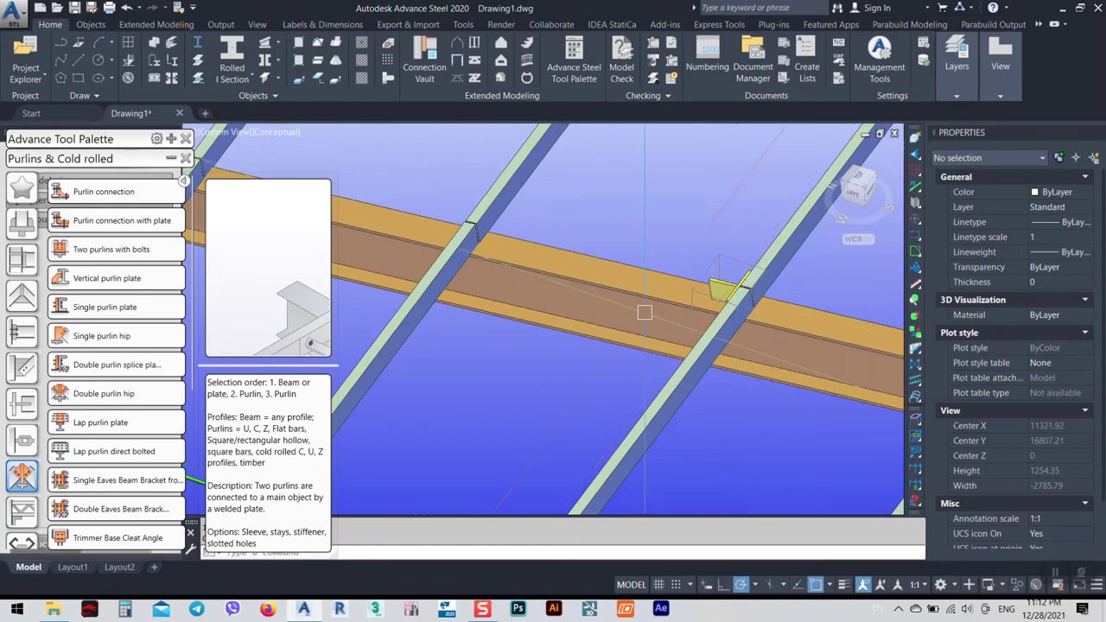
middle_click_drag(485, 250, 656, 278, "shift")
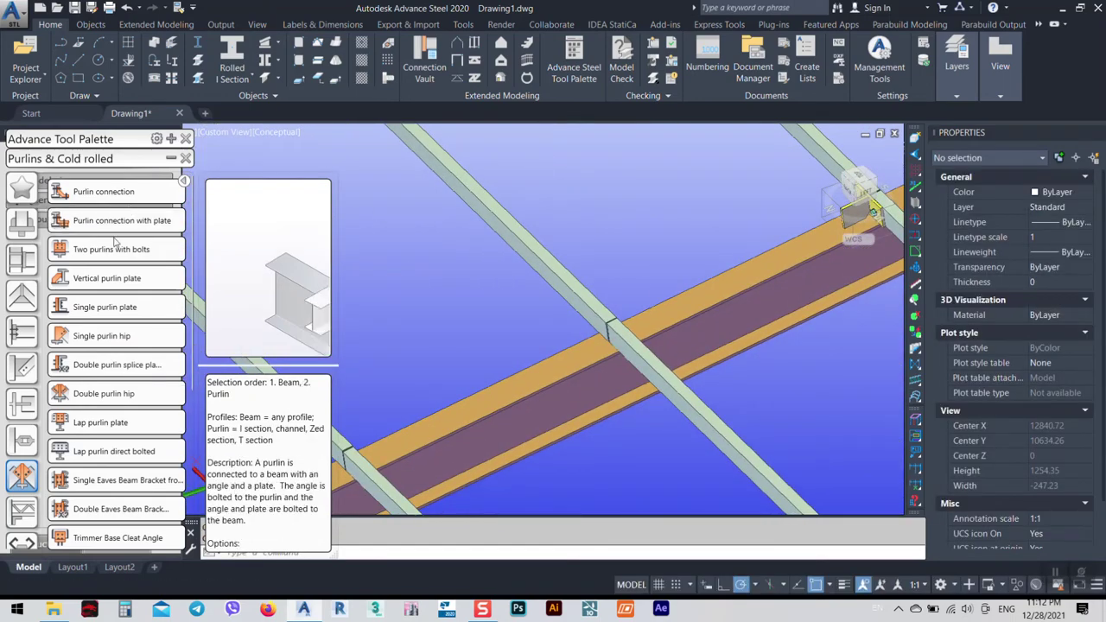
left_click(102, 365)
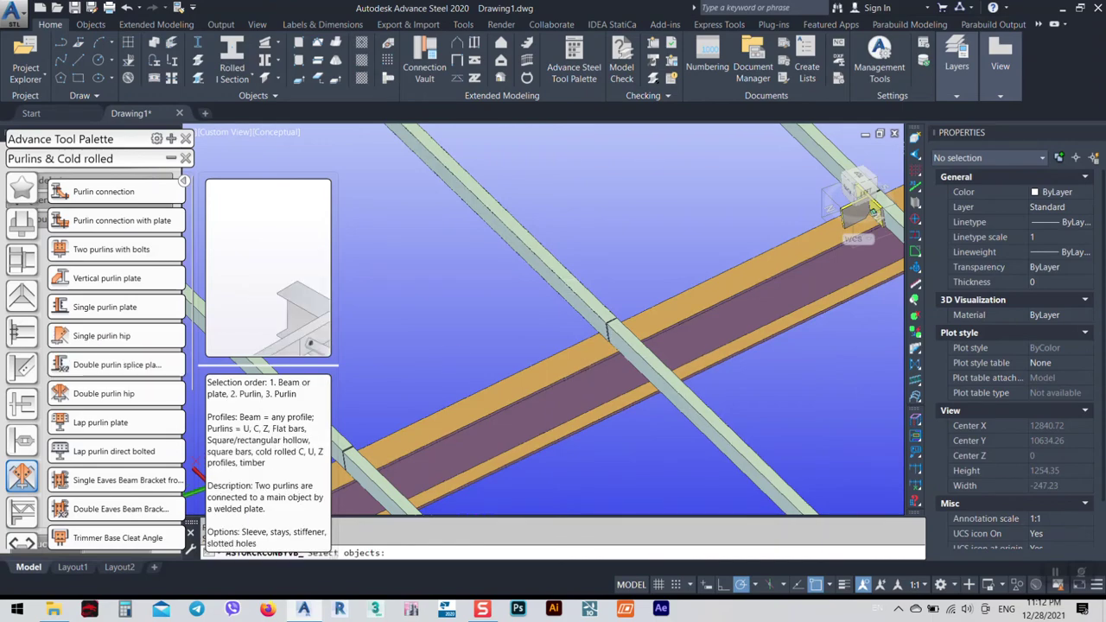
middle_click_drag(584, 335, 647, 430, "shift")
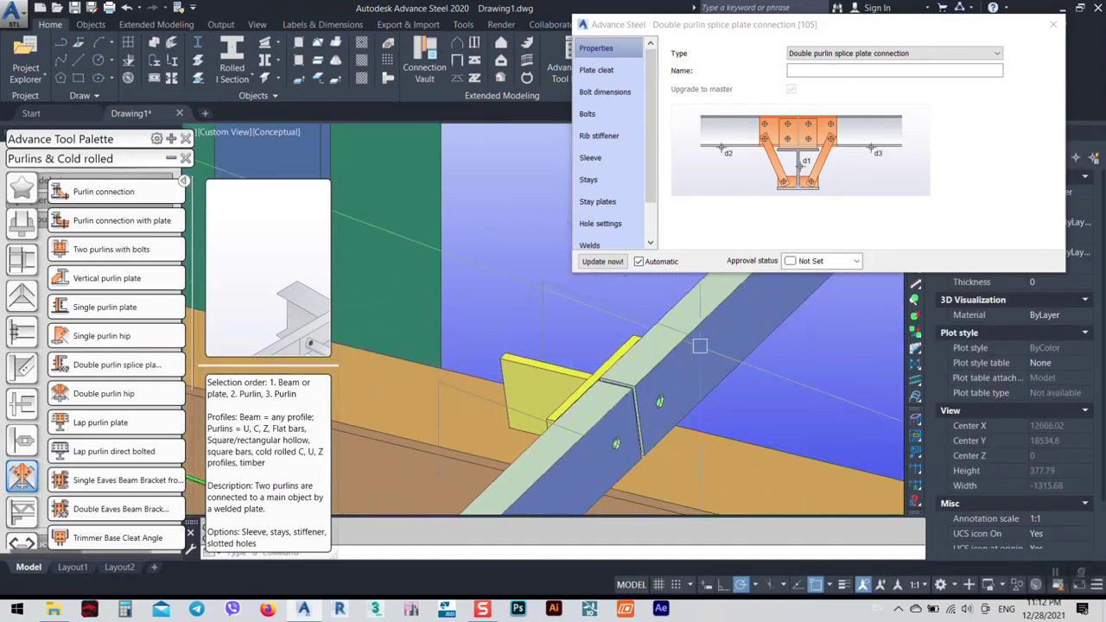
left_click(1053, 26)
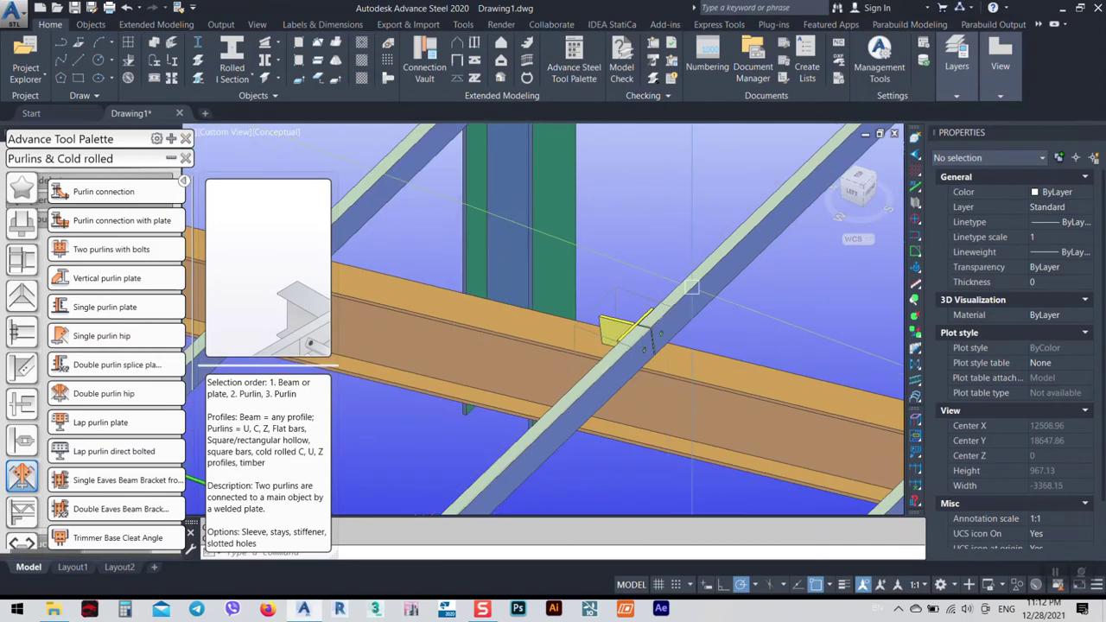
Step: Examine the new splice plate connection up close and compare it with the neighbouring one along the rafter
middle_click_drag(657, 311, 716, 304, "shift")
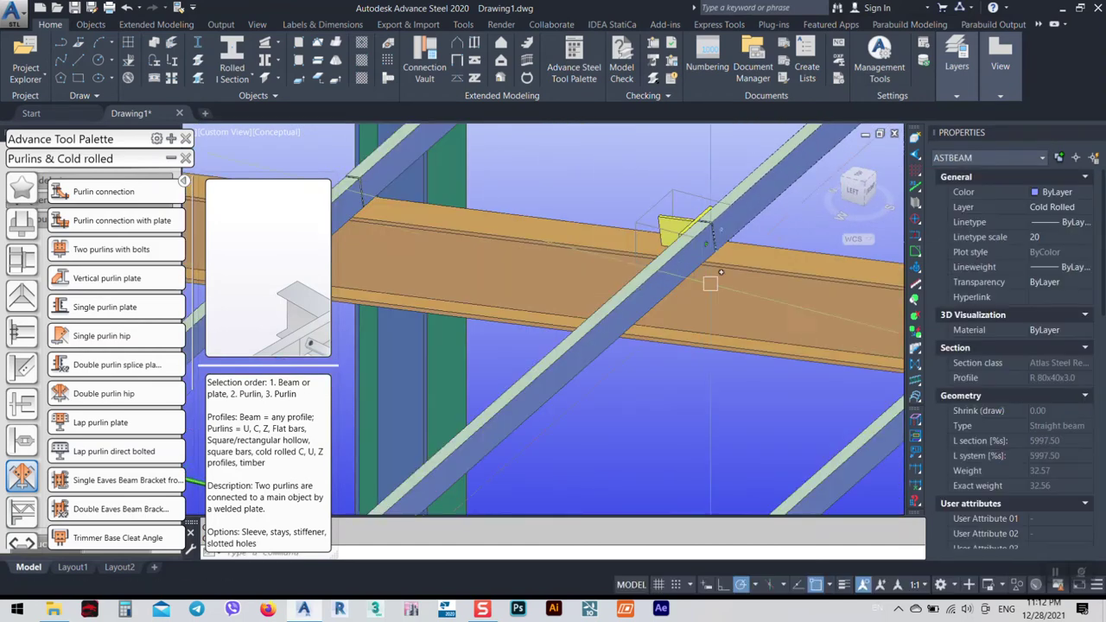
scroll(721, 222, "up", 7)
middle_click_drag(703, 222, 679, 243)
scroll(622, 307, "down", 8)
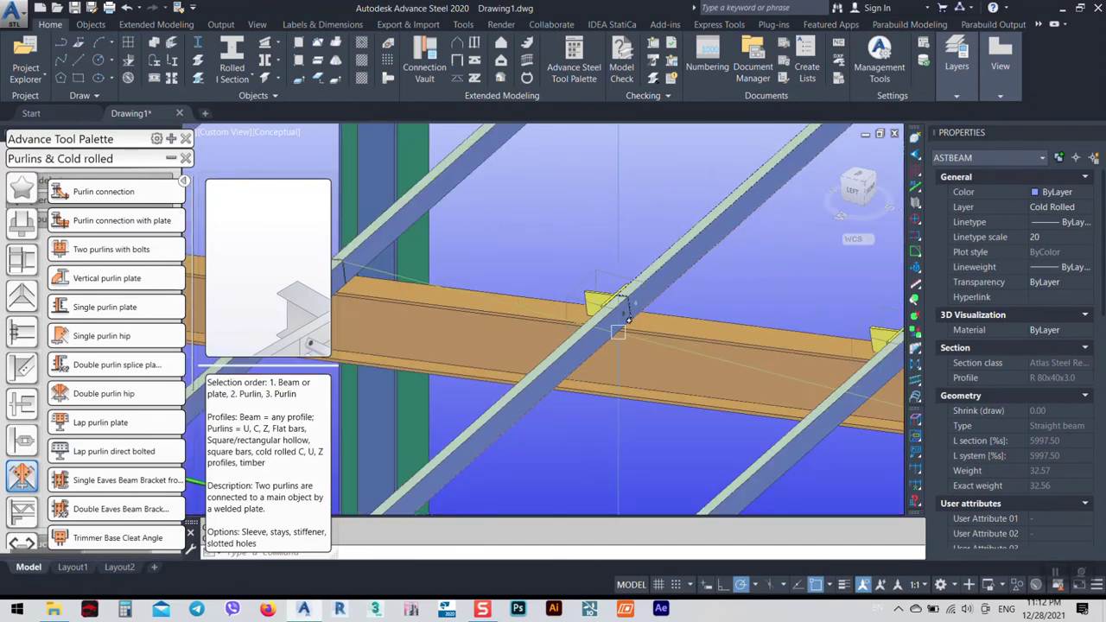
key("Escape")
scroll(710, 304, "down", 2)
middle_click_drag(710, 304, 602, 290)
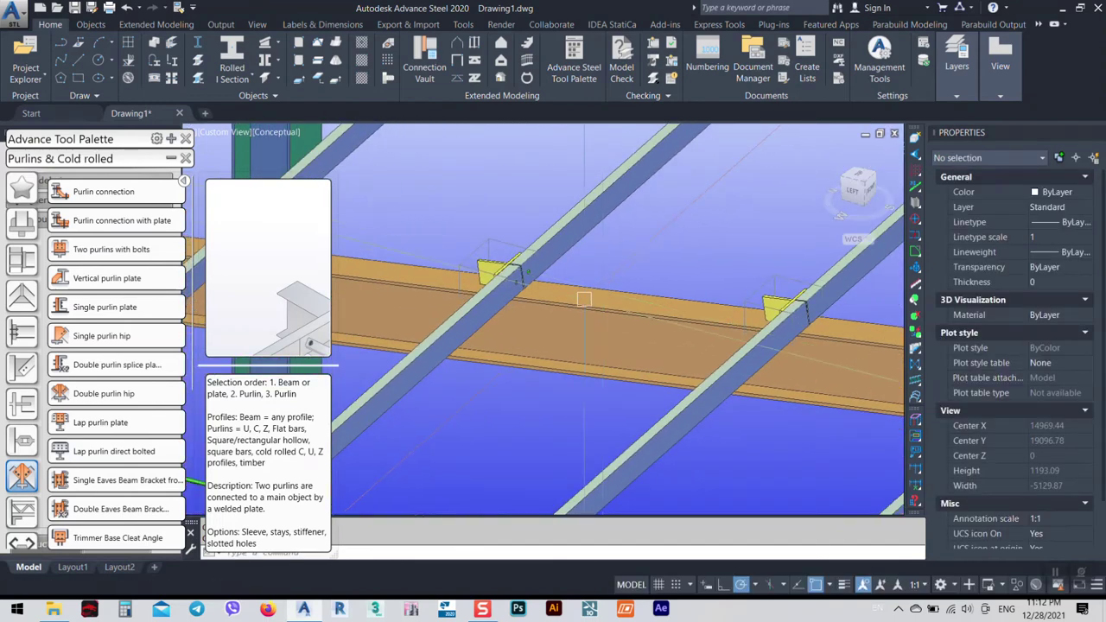
scroll(633, 320, "down", 2)
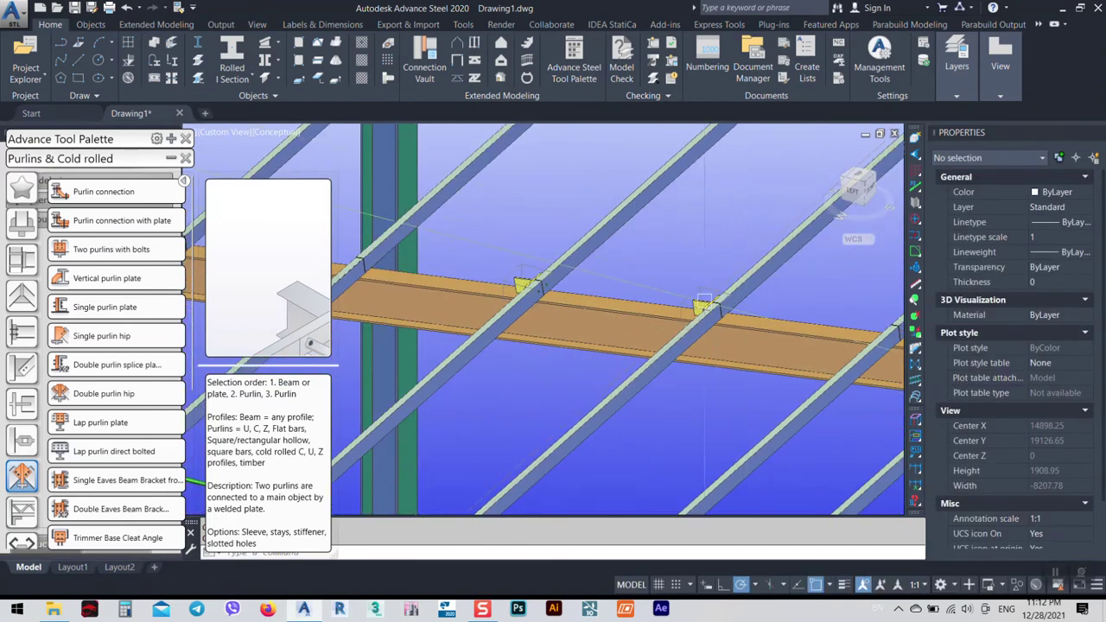
scroll(704, 302, "down", 3)
Step: Inspect in the left view how the bolts sit between the splice plates and the hollow purlin sections
left_click(853, 190)
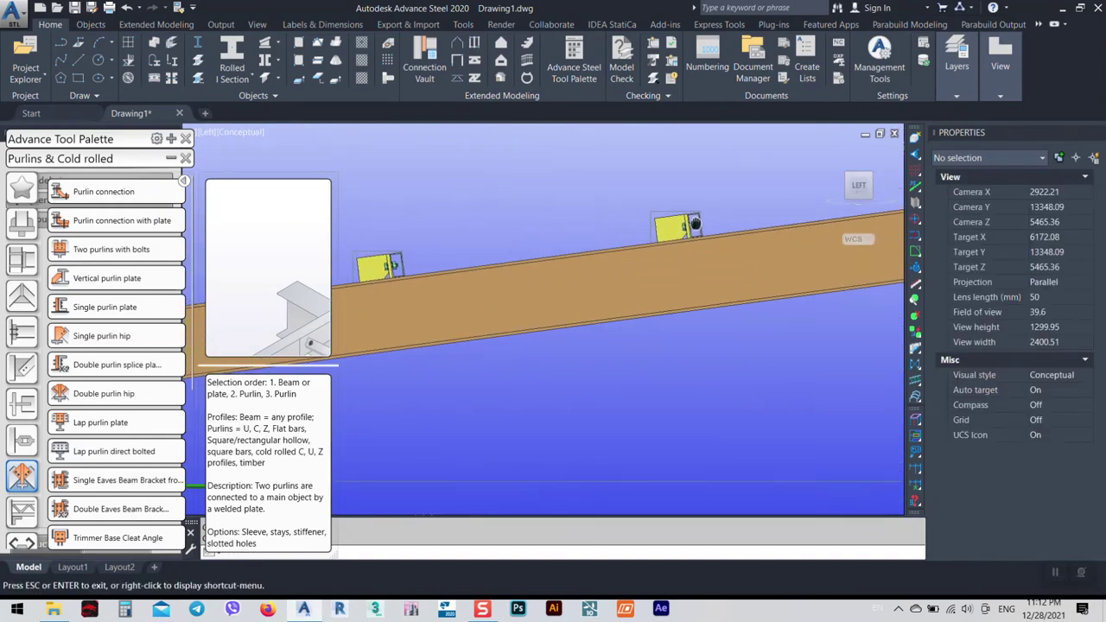
scroll(417, 256, "up", 8)
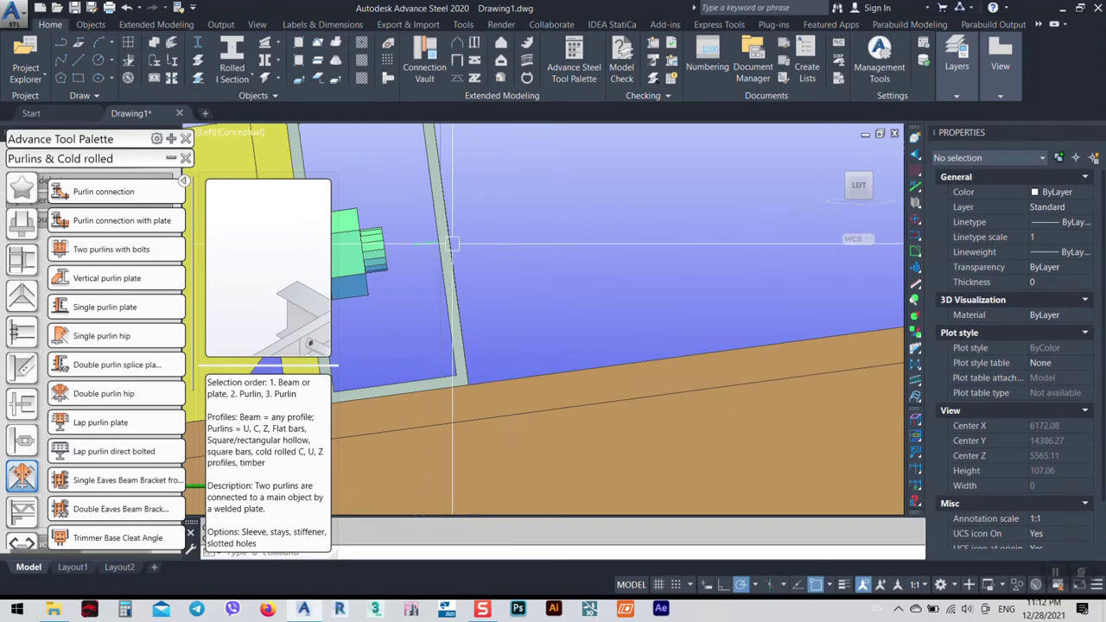
middle_click_drag(417, 256, 538, 253)
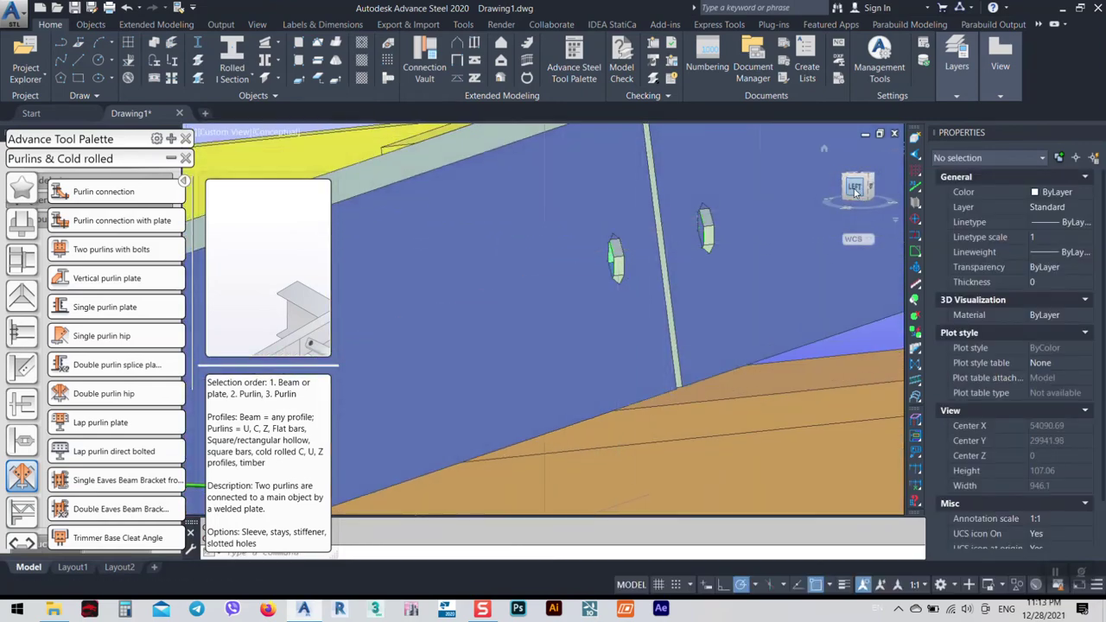
left_click(855, 188)
scroll(522, 266, "up", 6)
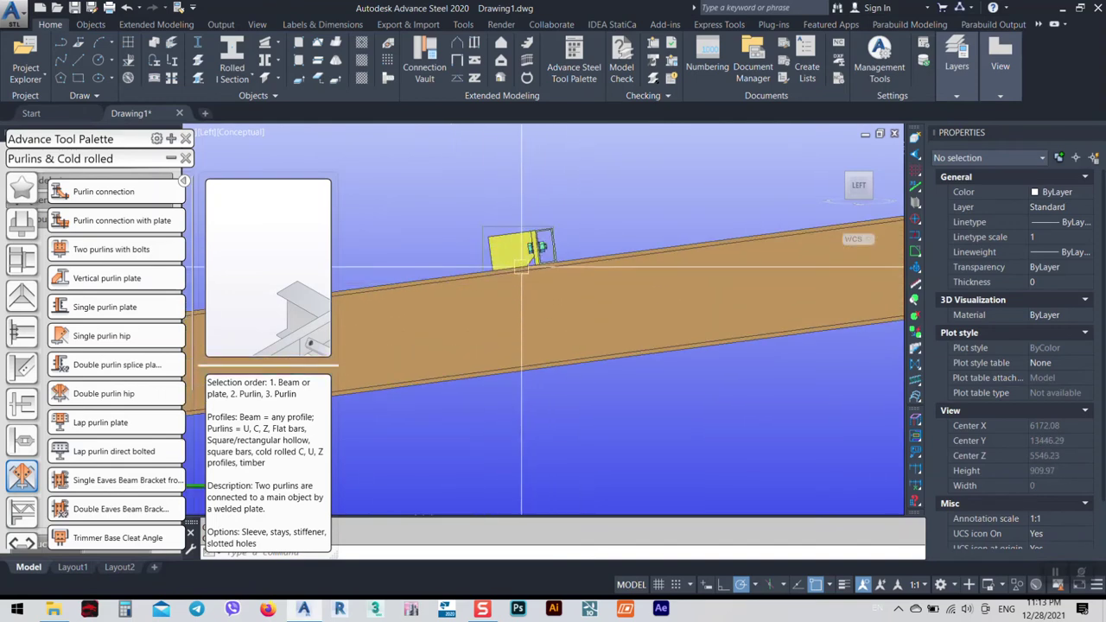
scroll(570, 269, "up", 8)
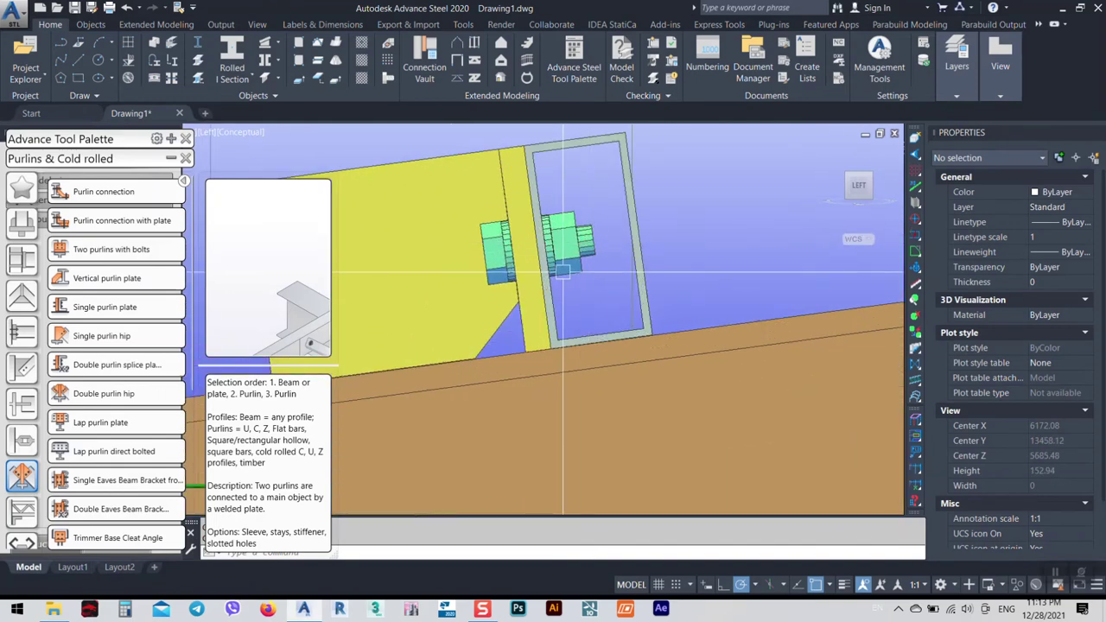
Step: Switch the visual style to 2D Wireframe and compare the bolts and purlin walls of the two splice plate connections
left_click(241, 133)
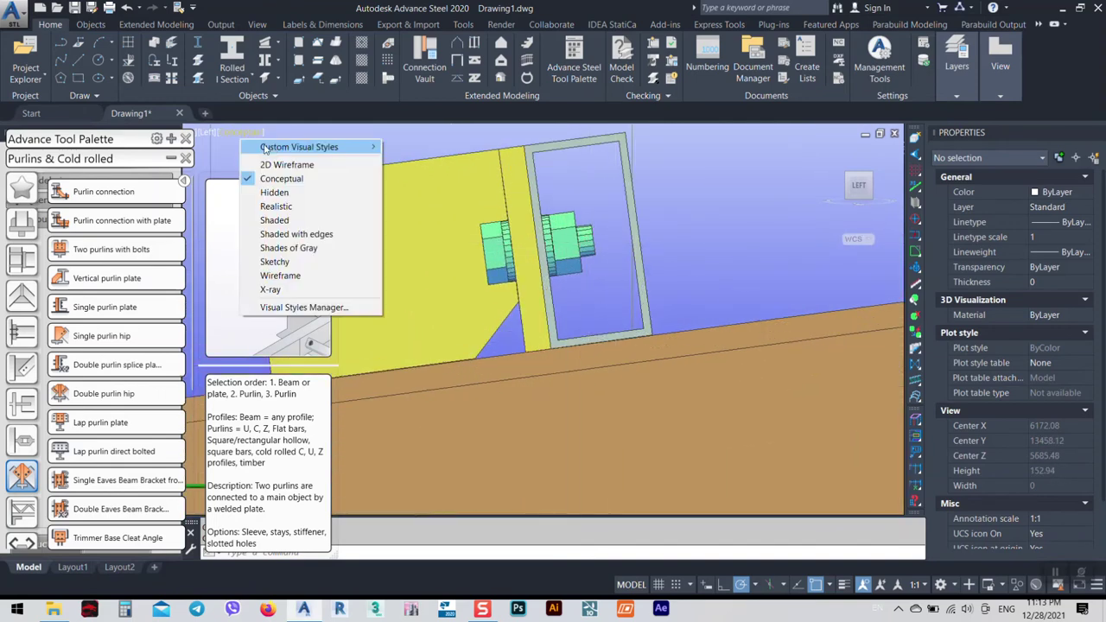
left_click(268, 160)
scroll(759, 253, "down", 3)
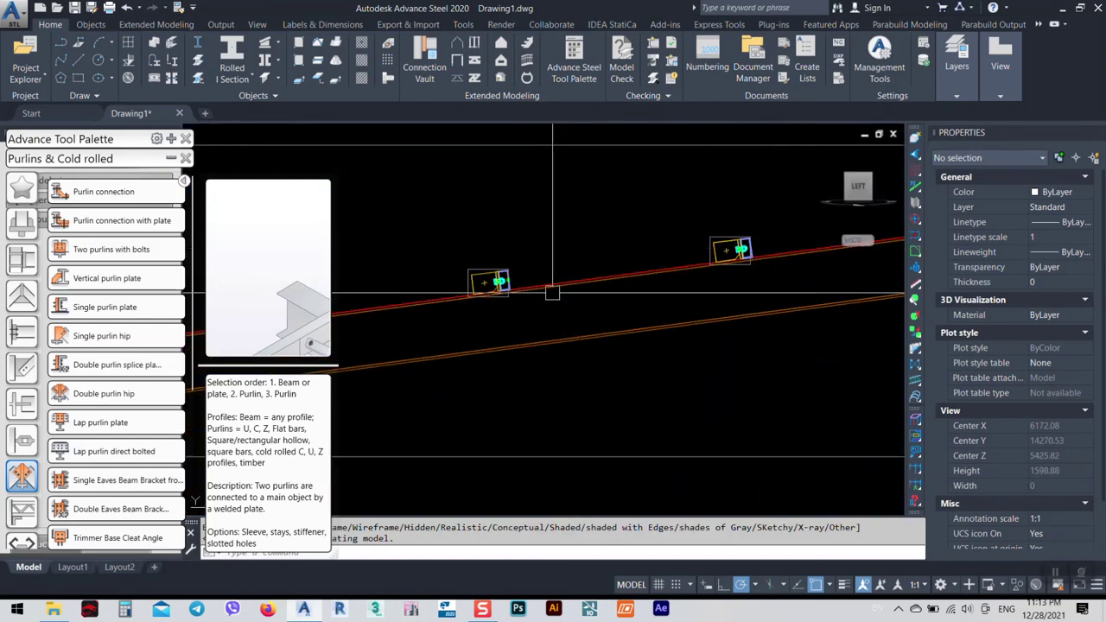
scroll(758, 252, "up", 6)
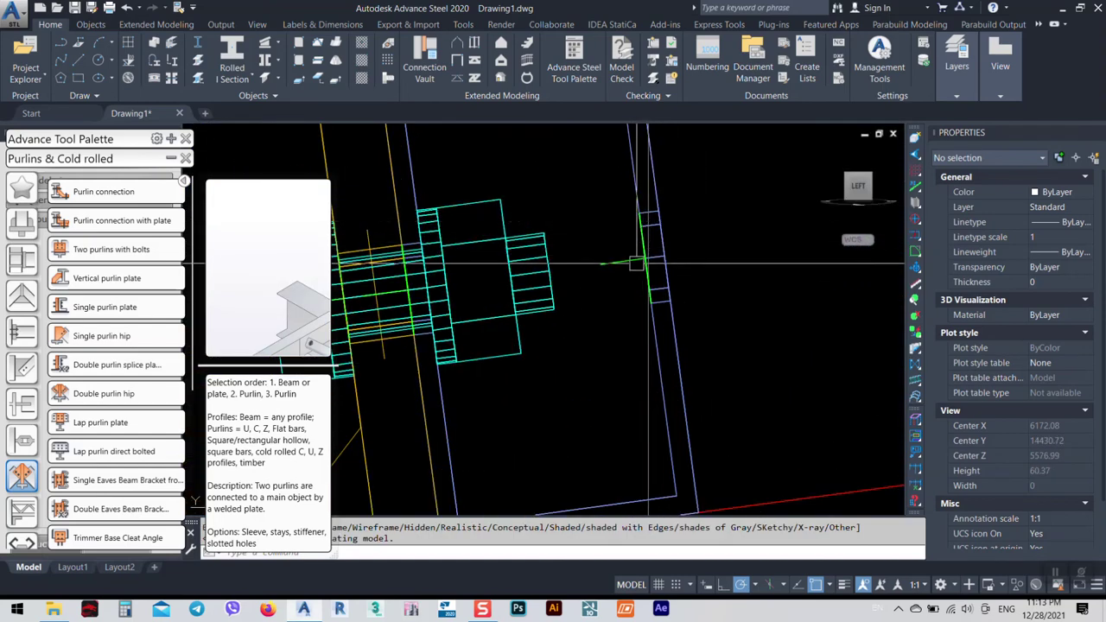
scroll(462, 274, "down", 3)
scroll(711, 312, "down", 3)
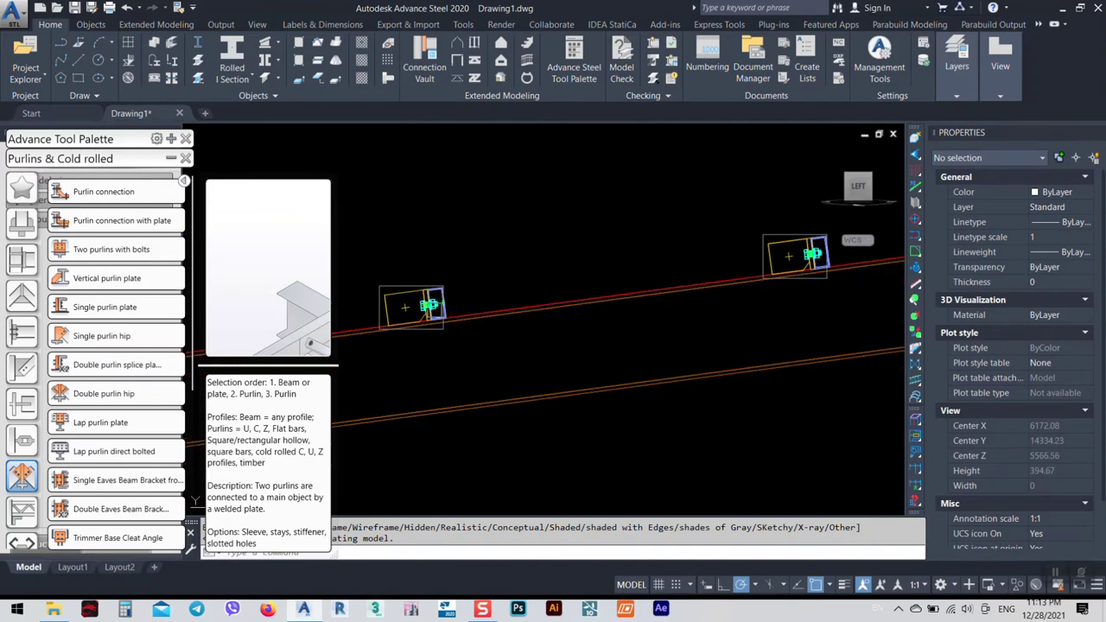
scroll(711, 312, "up", 3)
middle_click_drag(711, 311, 828, 328)
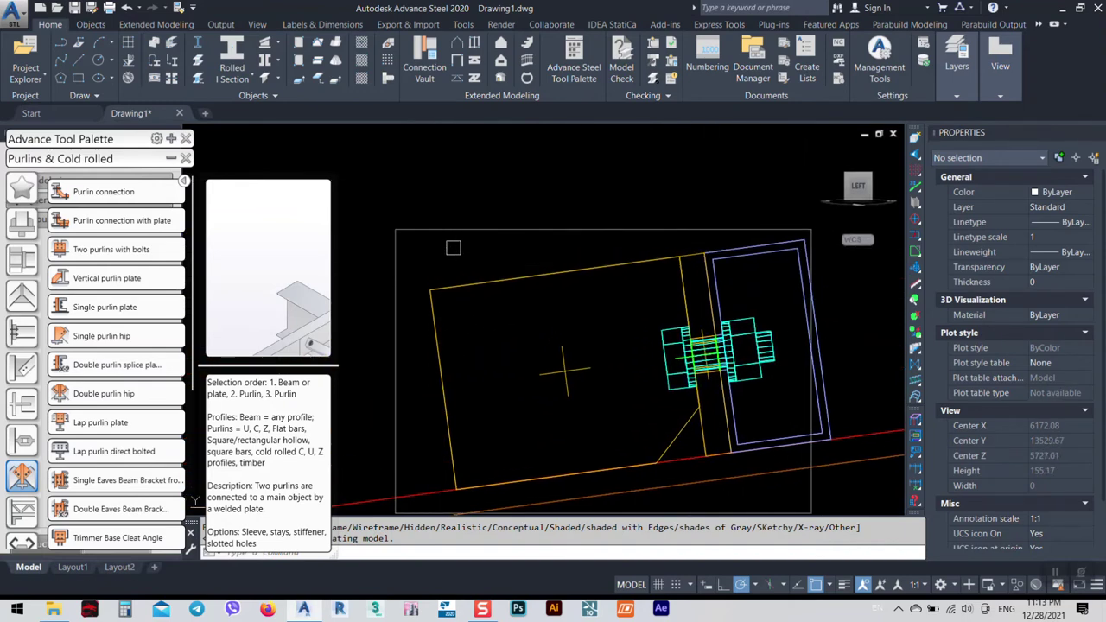
left_click(463, 242)
left_click(436, 218)
middle_click_drag(453, 269, 493, 240)
key("Escape")
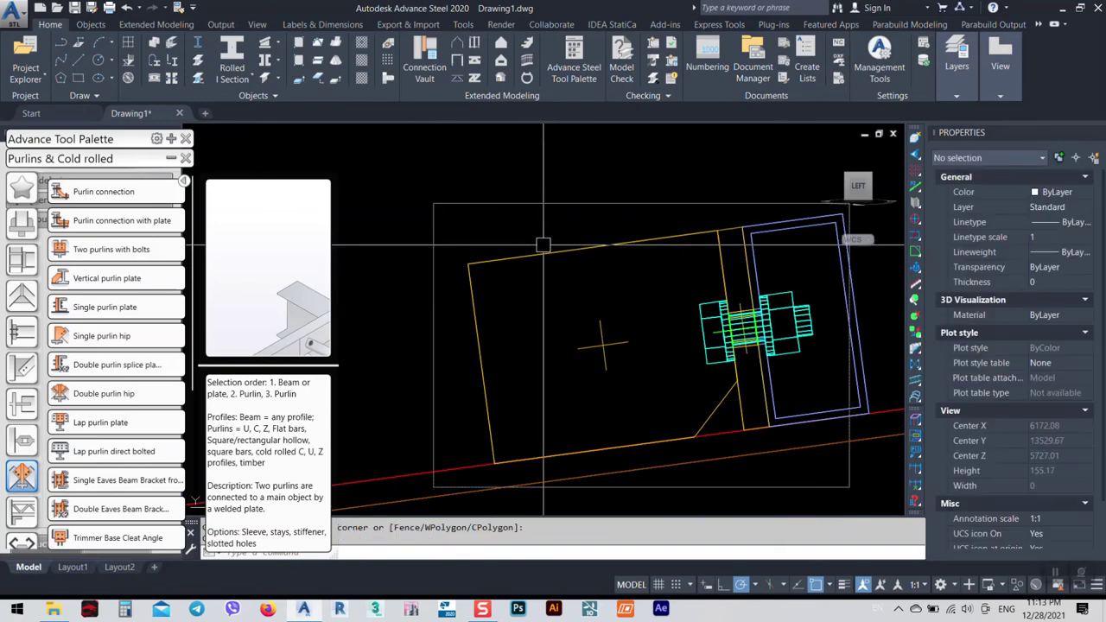
left_click(458, 207)
middle_click_drag(457, 207, 436, 203)
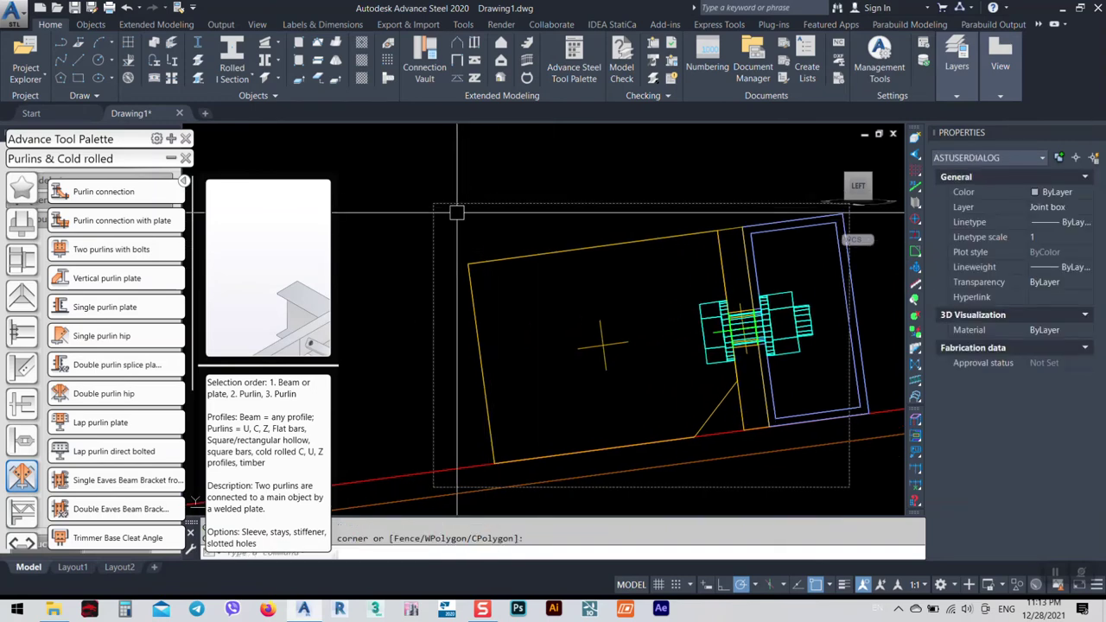
key("Escape")
Step: Set the grip length increase of the first bolt in the splice plate connection to 38 mm so it passes through the hollow purlin
middle_click_drag(776, 317, 673, 286)
left_click(673, 287)
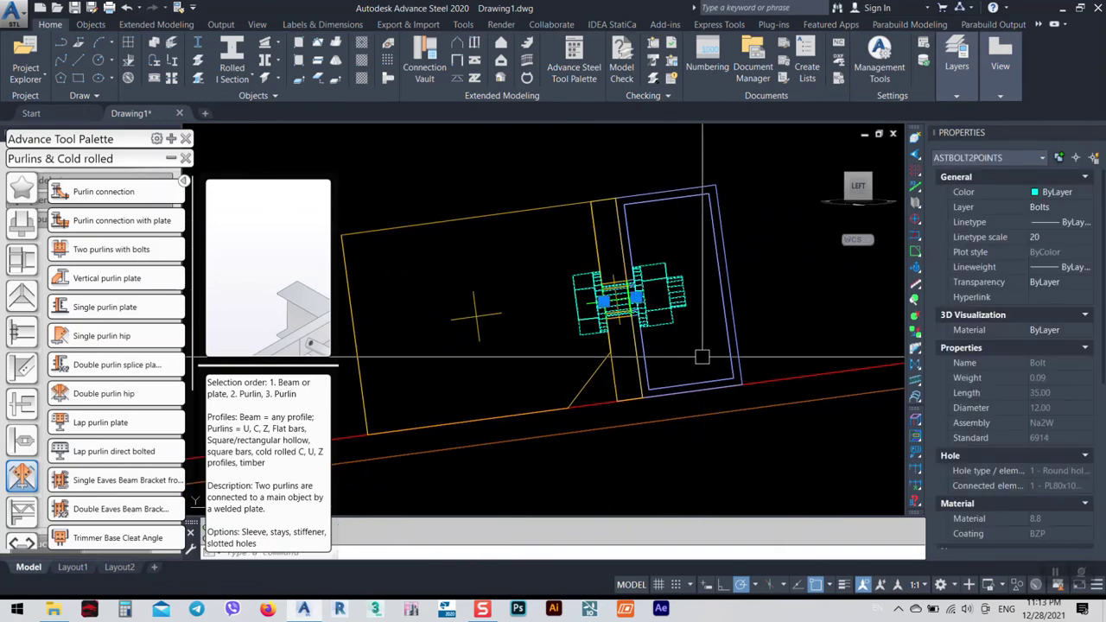
right_click(738, 190)
left_click(807, 381)
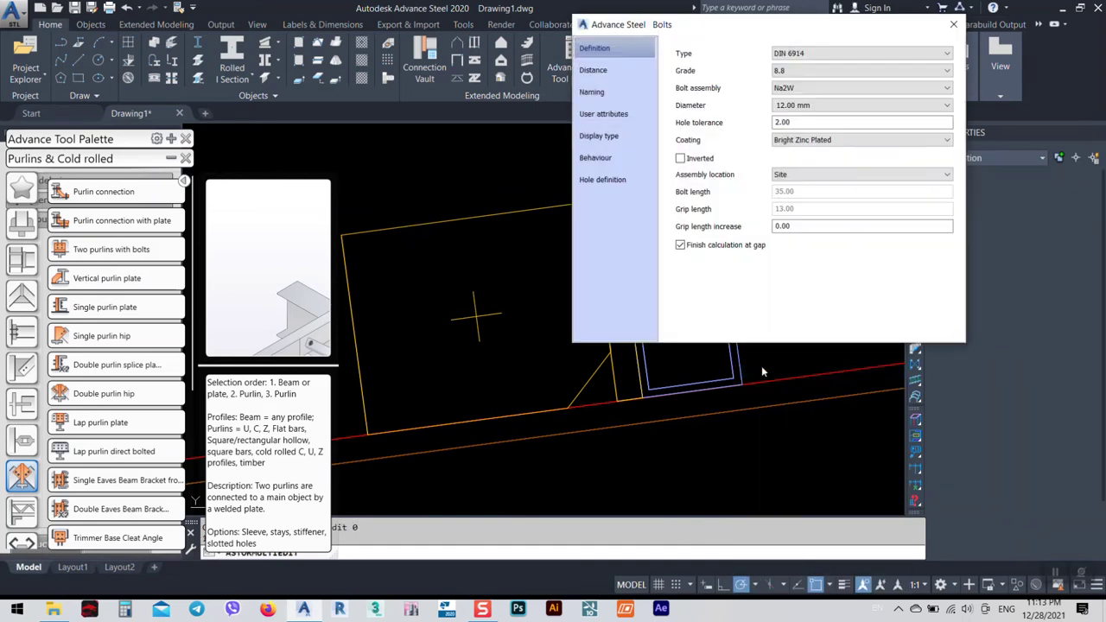
left_click_drag(792, 32, 351, 44)
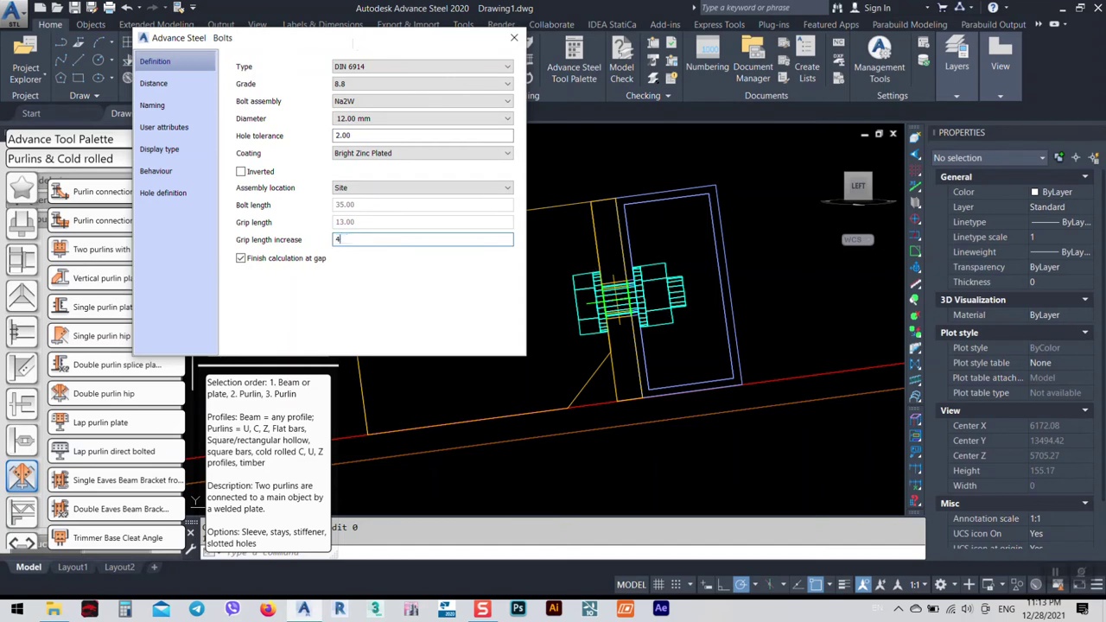
key("Return")
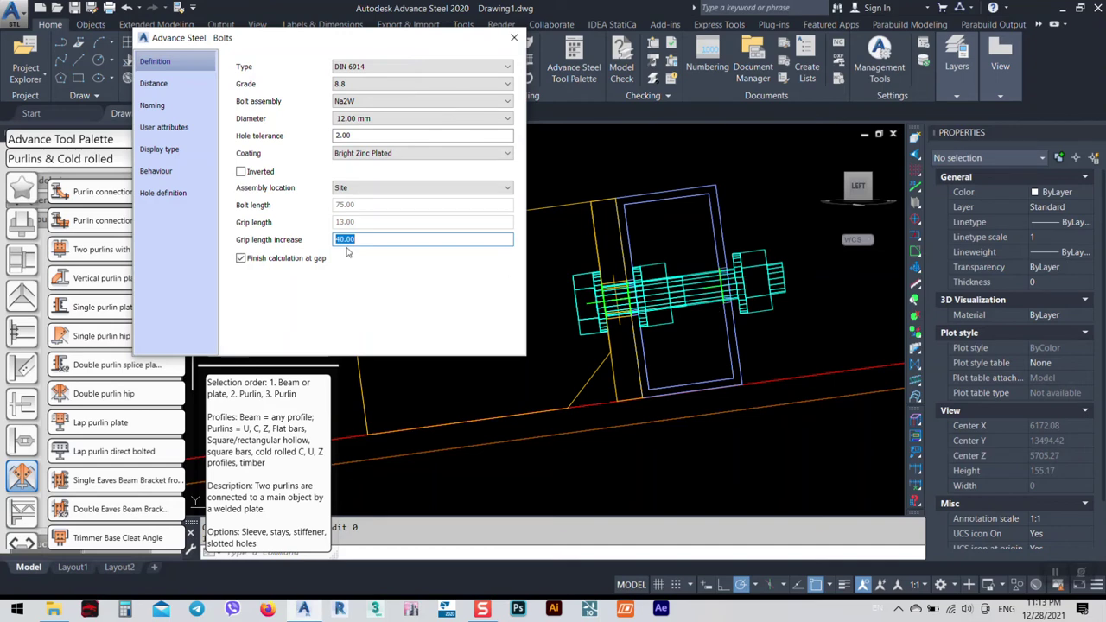
key("Return")
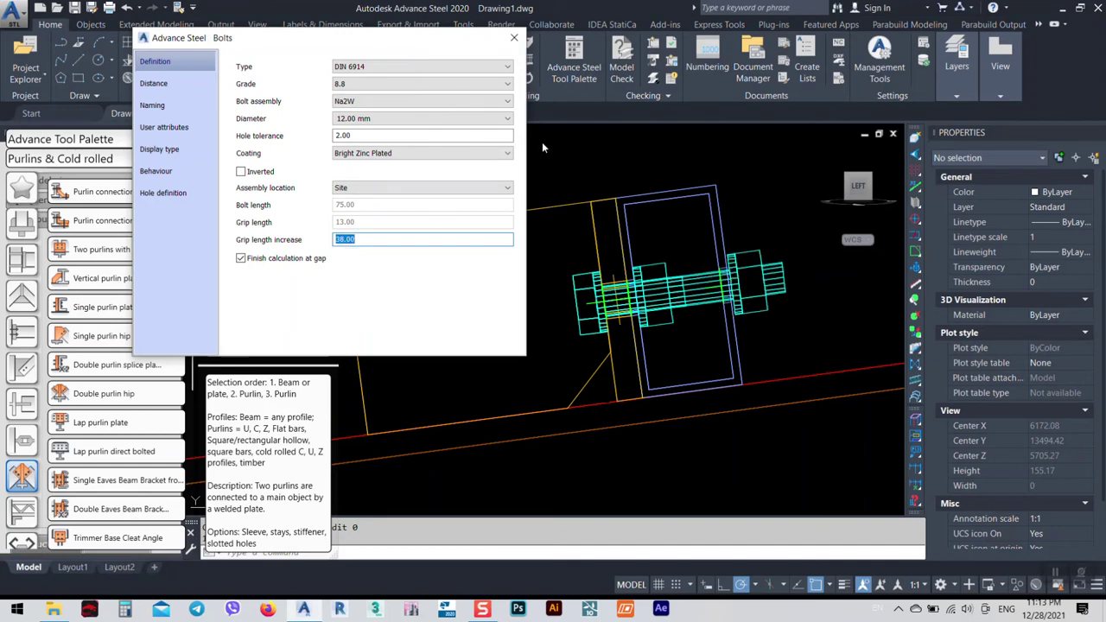
left_click(513, 38)
Step: Set the grip length increase of the connection's second bolt, in the abutting purlin, to 38 mm
middle_click_drag(469, 309, 803, 270, "shift")
scroll(753, 294, "up", 5)
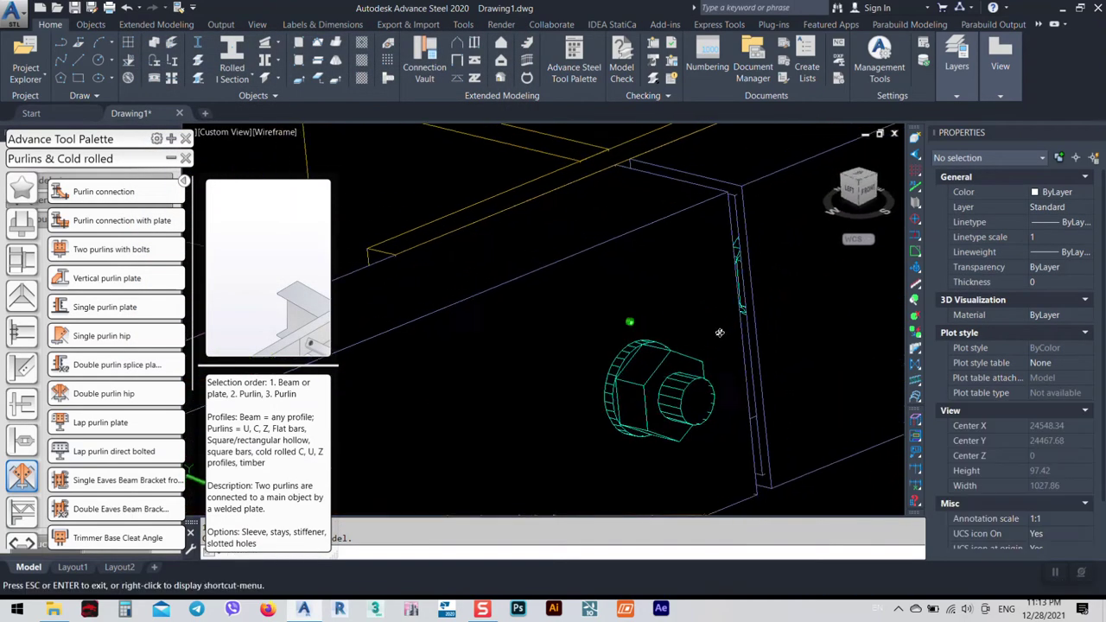
scroll(812, 268, "down", 2)
double_click(812, 269)
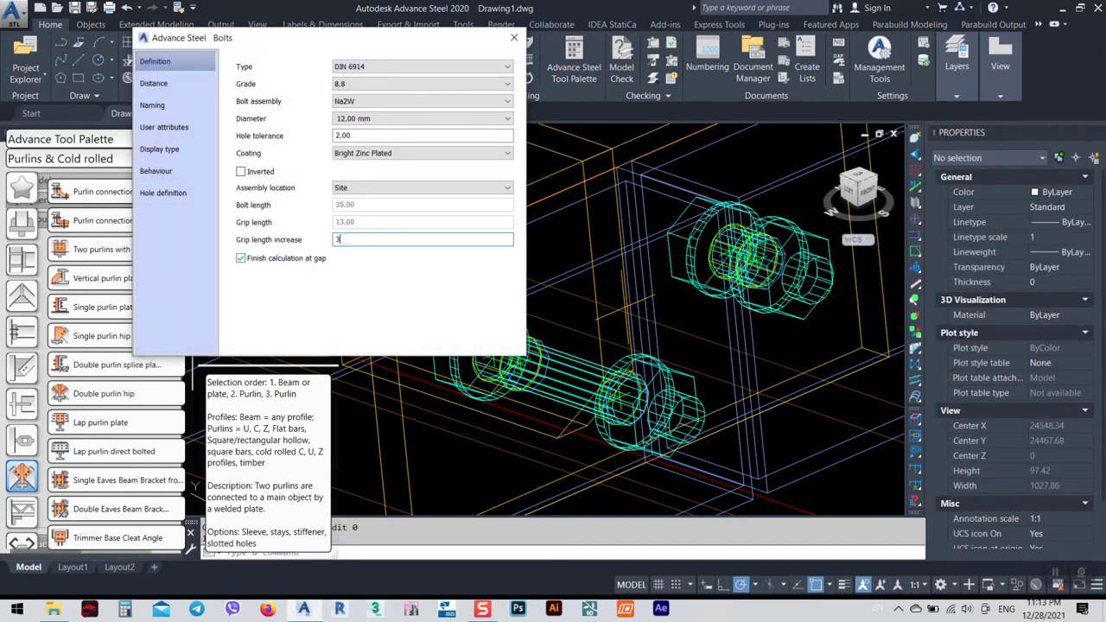
key("Return")
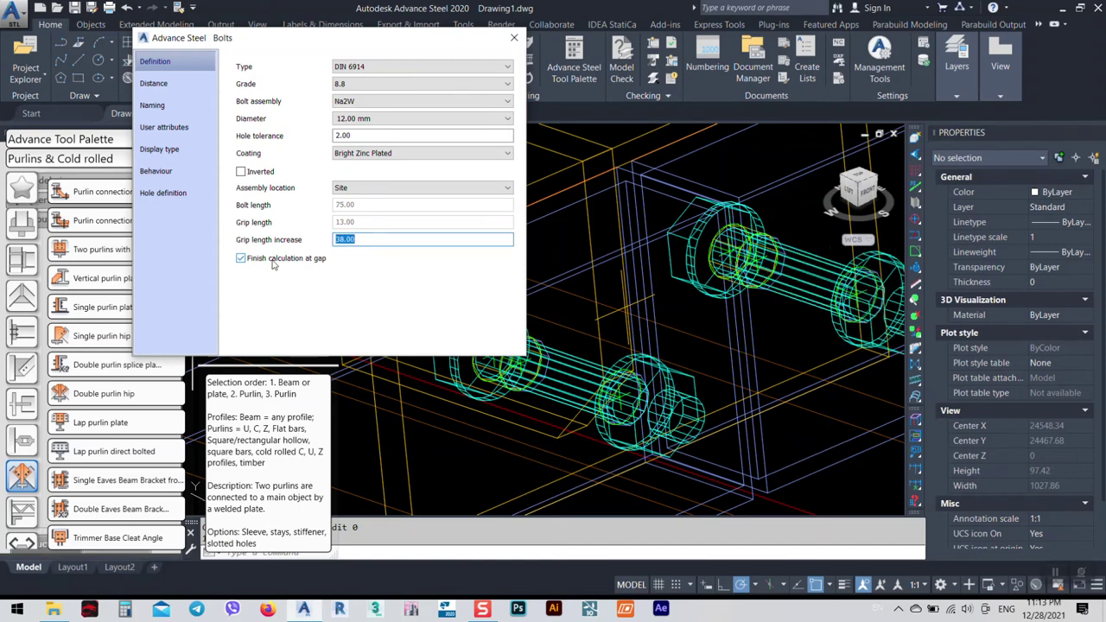
left_click(514, 37)
Step: Switch the visual style from wireframe to Conceptual
scroll(486, 229, "down", 3)
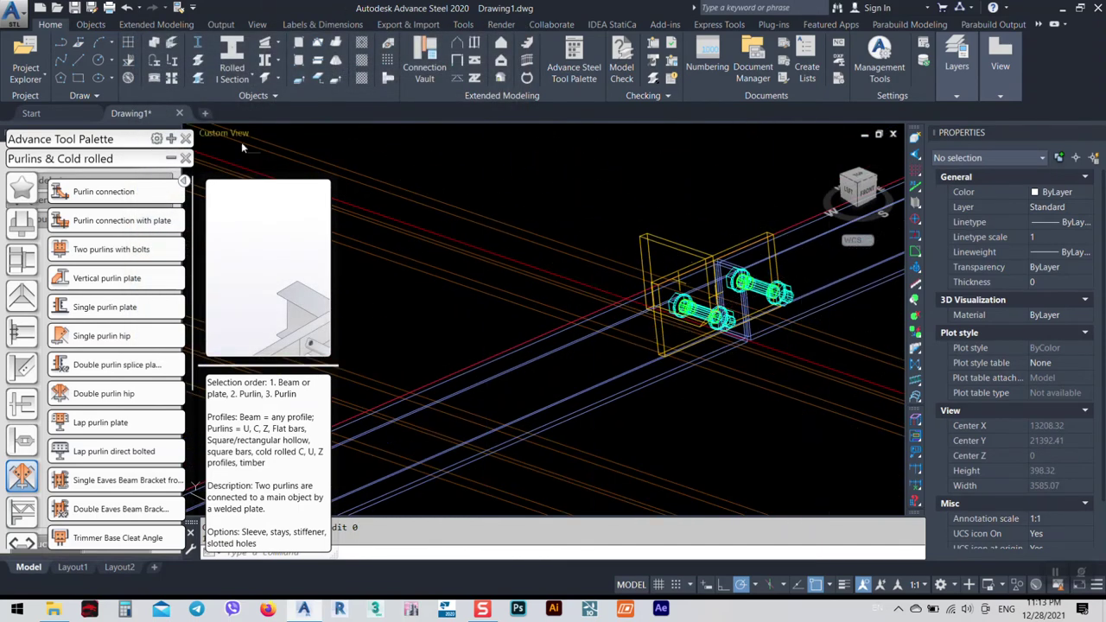
left_click(284, 134)
left_click(319, 183)
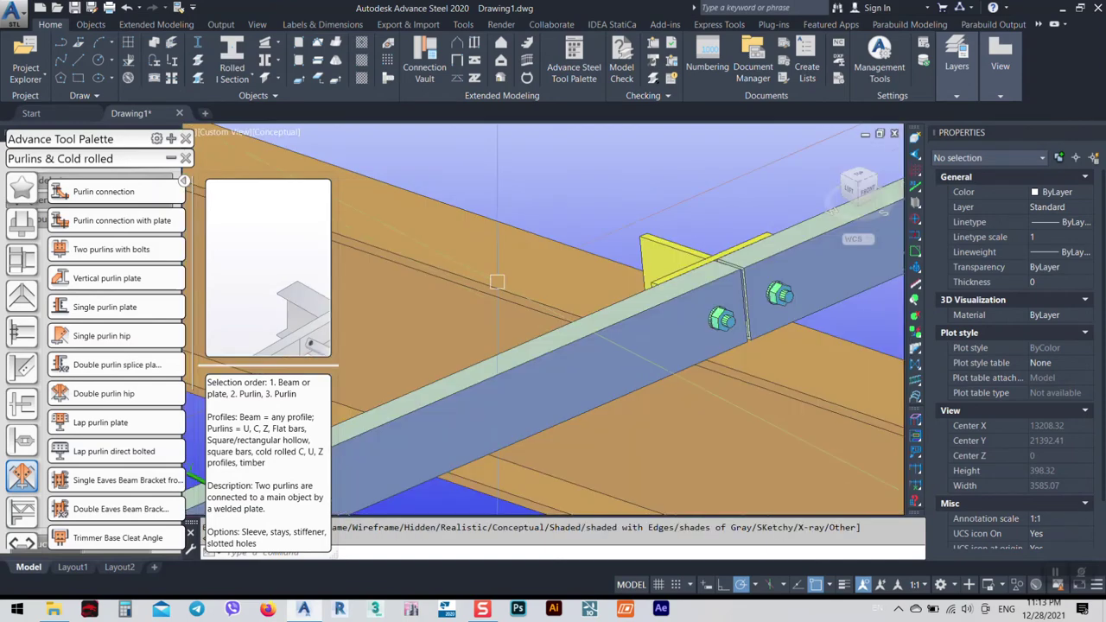
Step: Examine the splice plate connection with the lengthened bolts from several angles and compare it with the neighbouring purlin lines along the rafter
left_click(573, 345)
left_click(743, 268)
middle_click_drag(743, 277, 712, 304, "shift")
scroll(682, 325, "down", 3)
key("Escape")
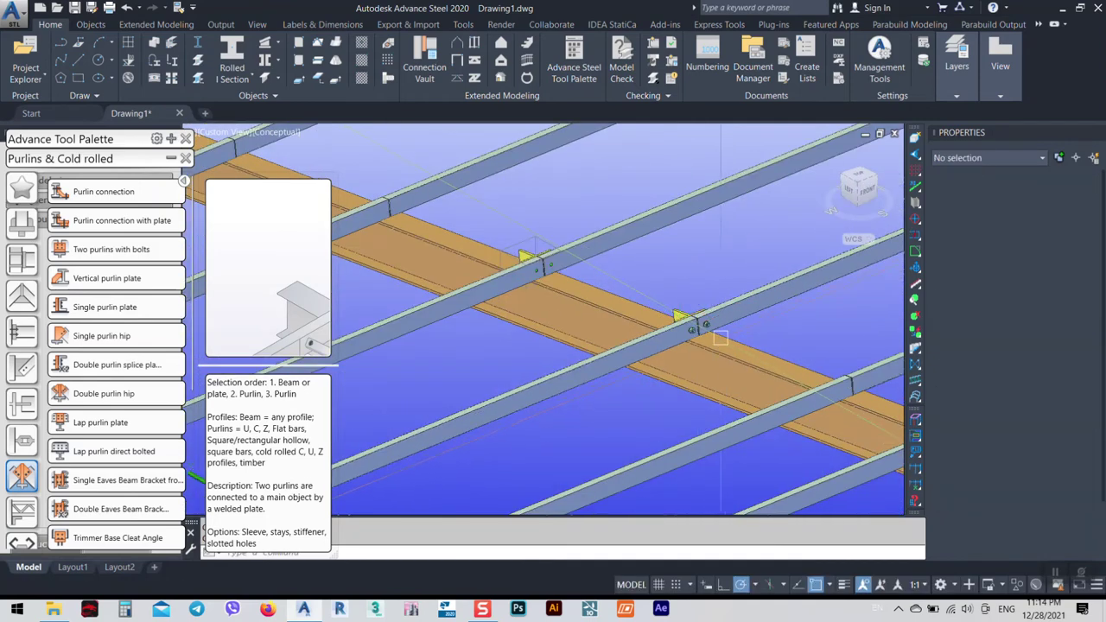
middle_click_drag(676, 341, 521, 299, "shift")
middle_click_drag(872, 385, 418, 239, "shift")
scroll(676, 310, "up", 3)
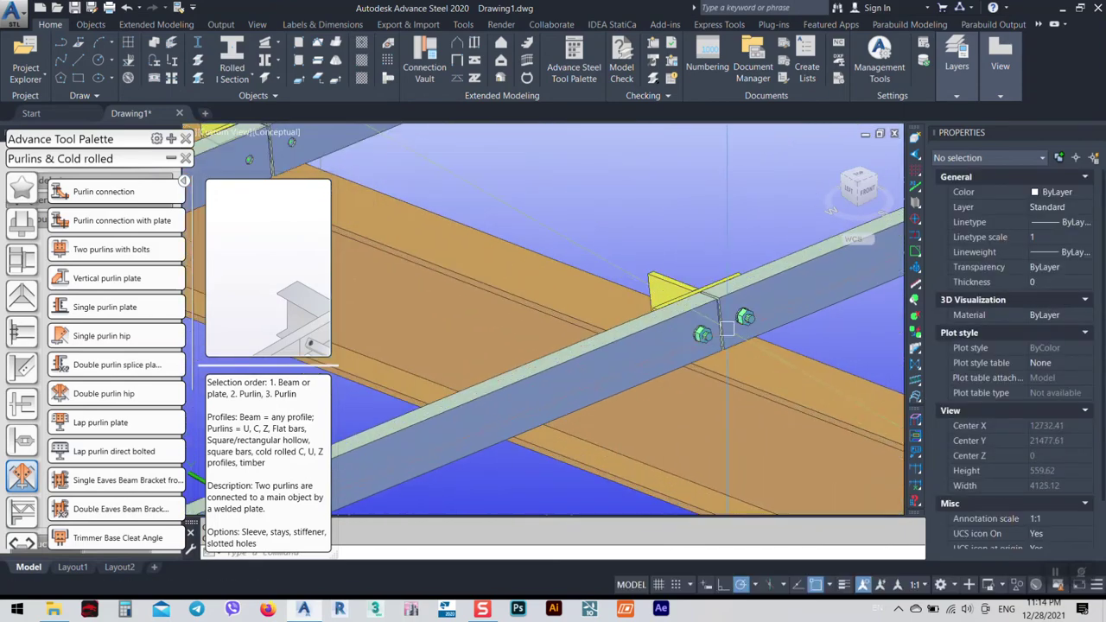
middle_click_drag(763, 315, 786, 302, "shift")
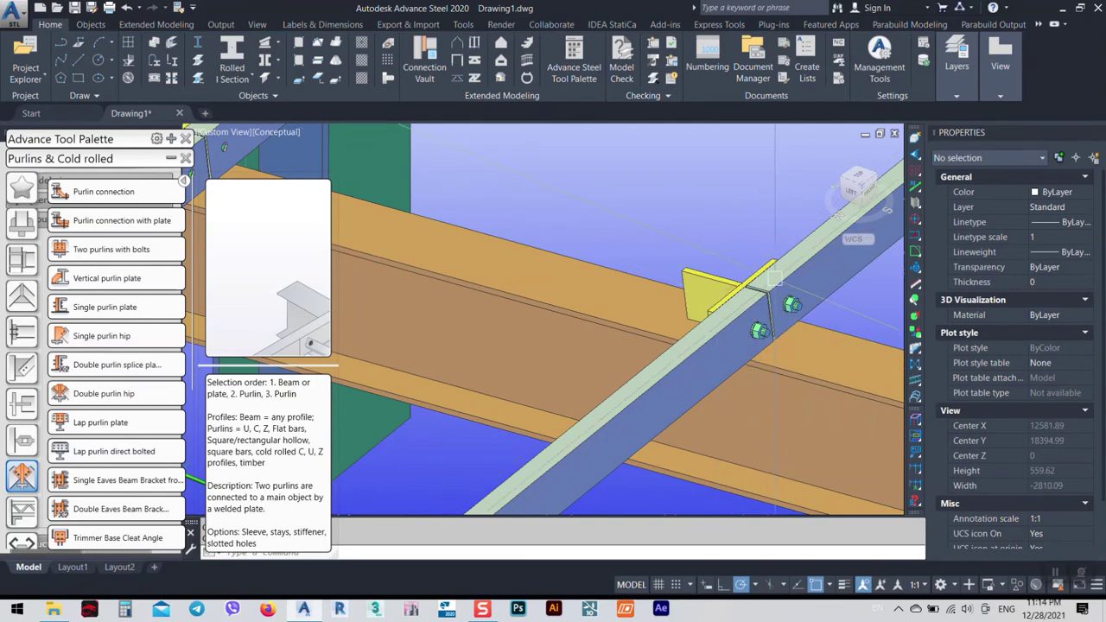
middle_click_drag(717, 300, 660, 326, "shift")
scroll(701, 336, "up", 3)
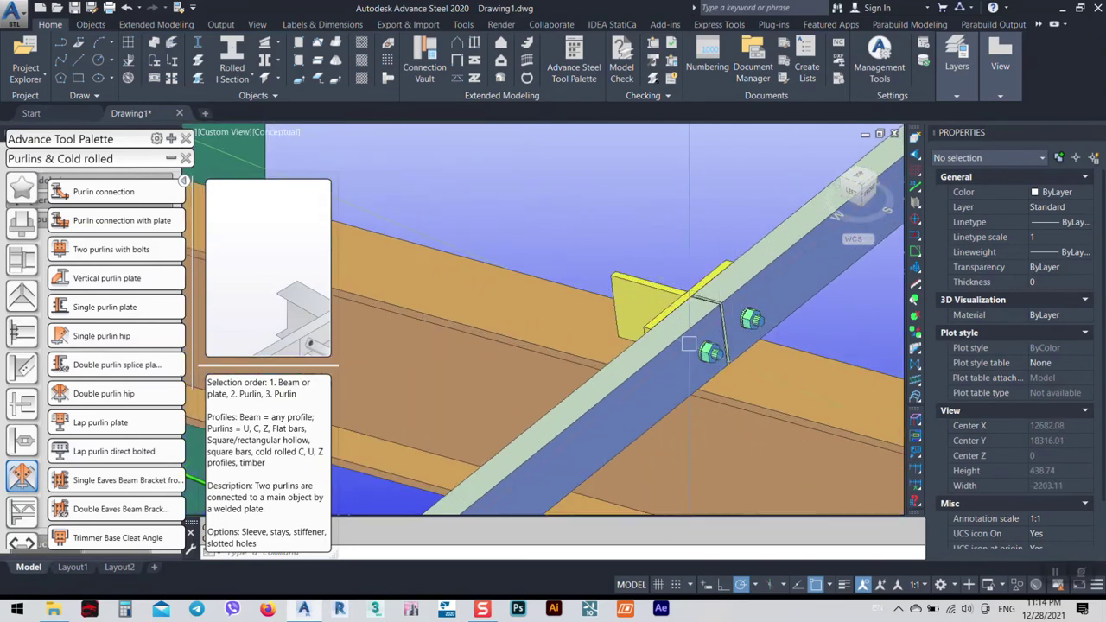
scroll(734, 354, "down", 3)
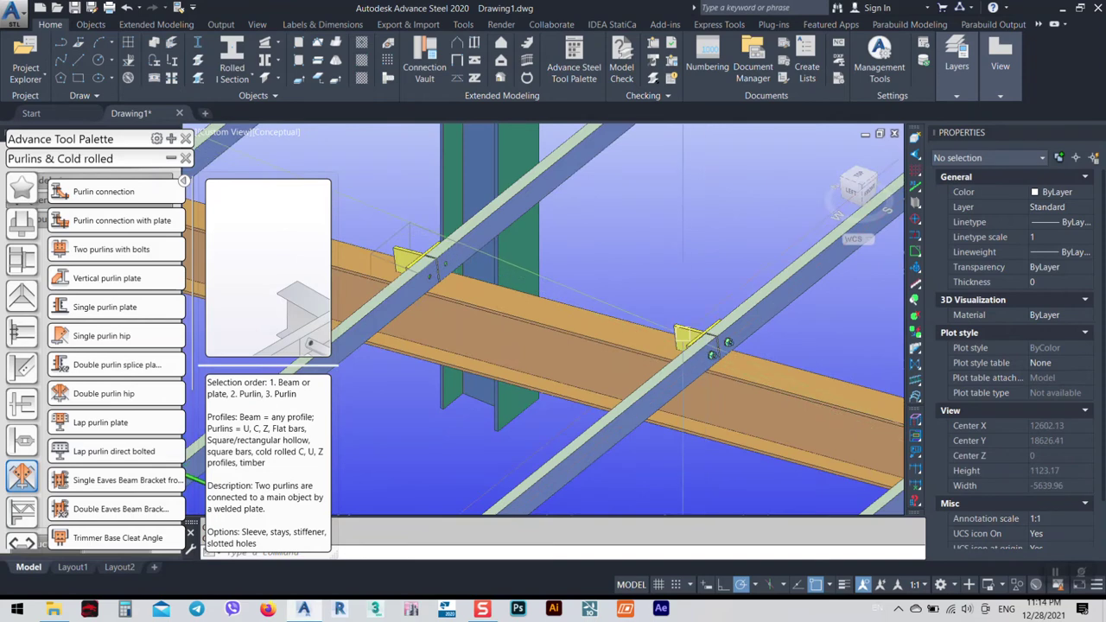
scroll(708, 346, "up", 3)
scroll(783, 277, "down", 4)
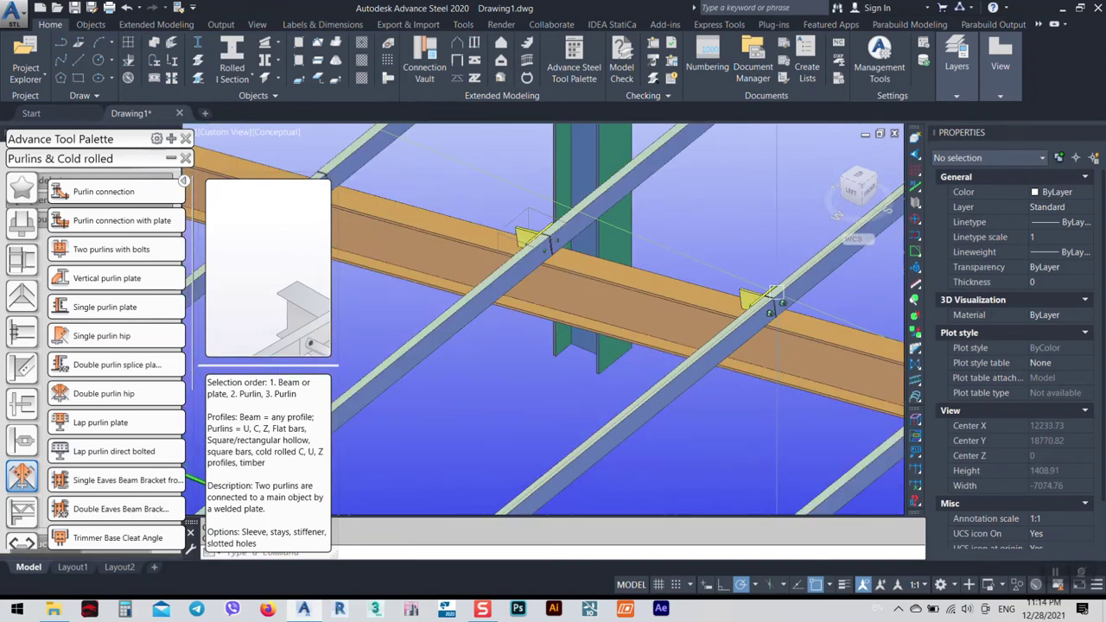
middle_click_drag(747, 298, 676, 289, "shift")
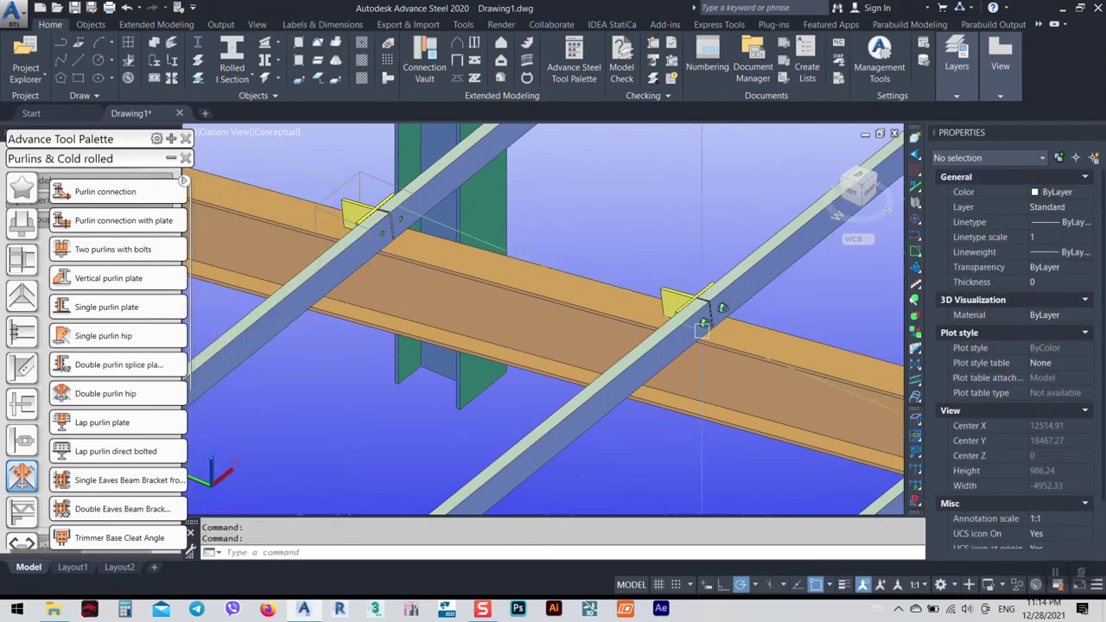
middle_click_drag(700, 329, 732, 348)
scroll(724, 319, "down", 2)
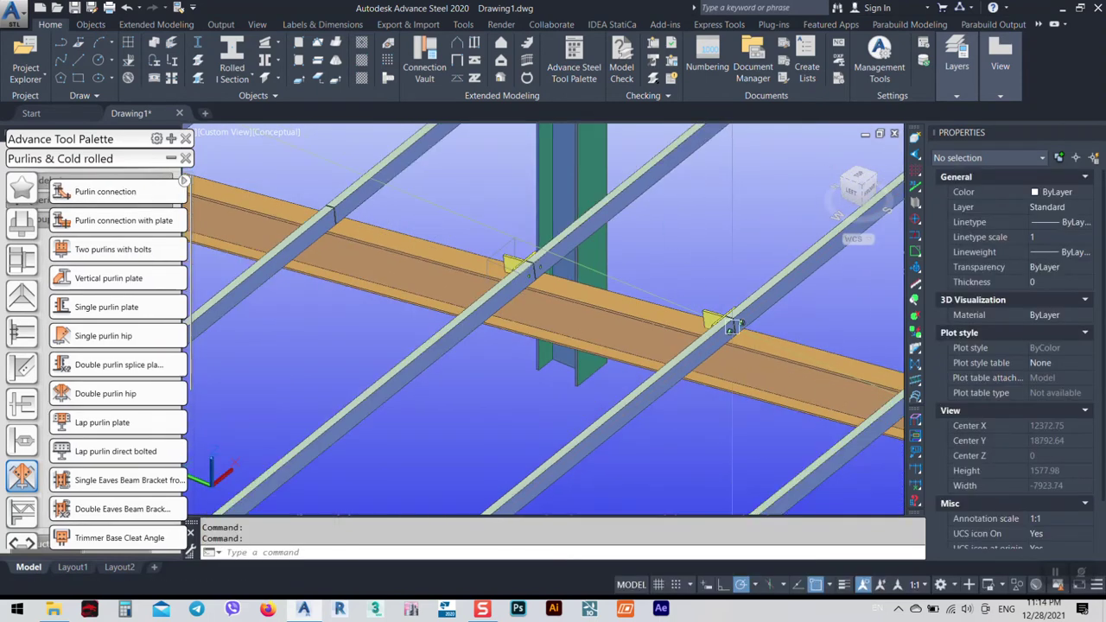
scroll(724, 320, "up", 4)
left_click(592, 227)
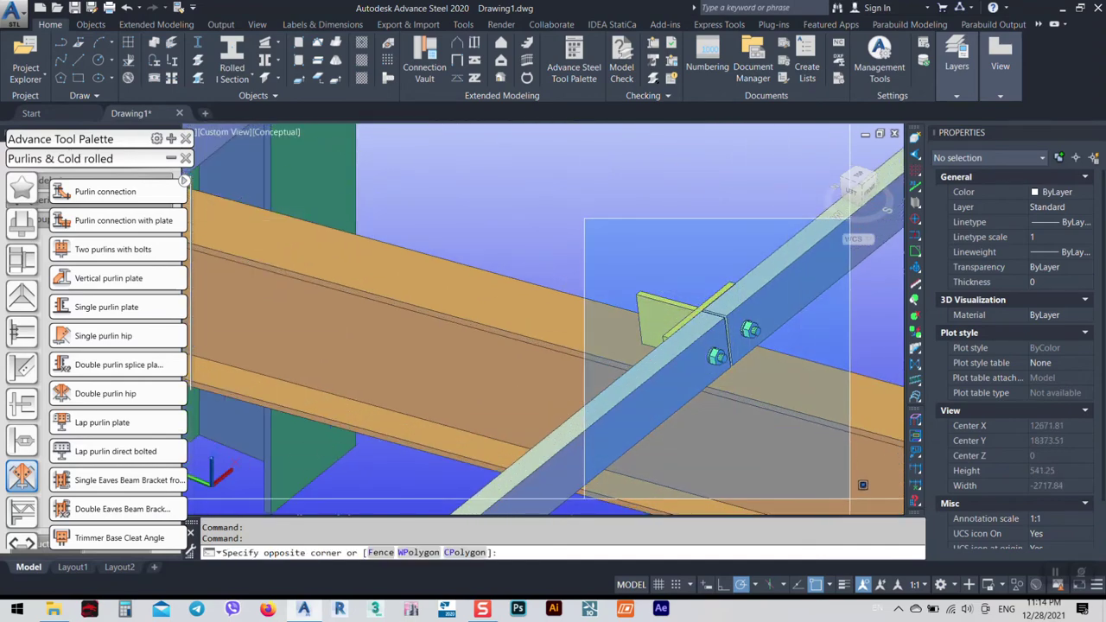
left_click(863, 488)
scroll(717, 396, "down", 3)
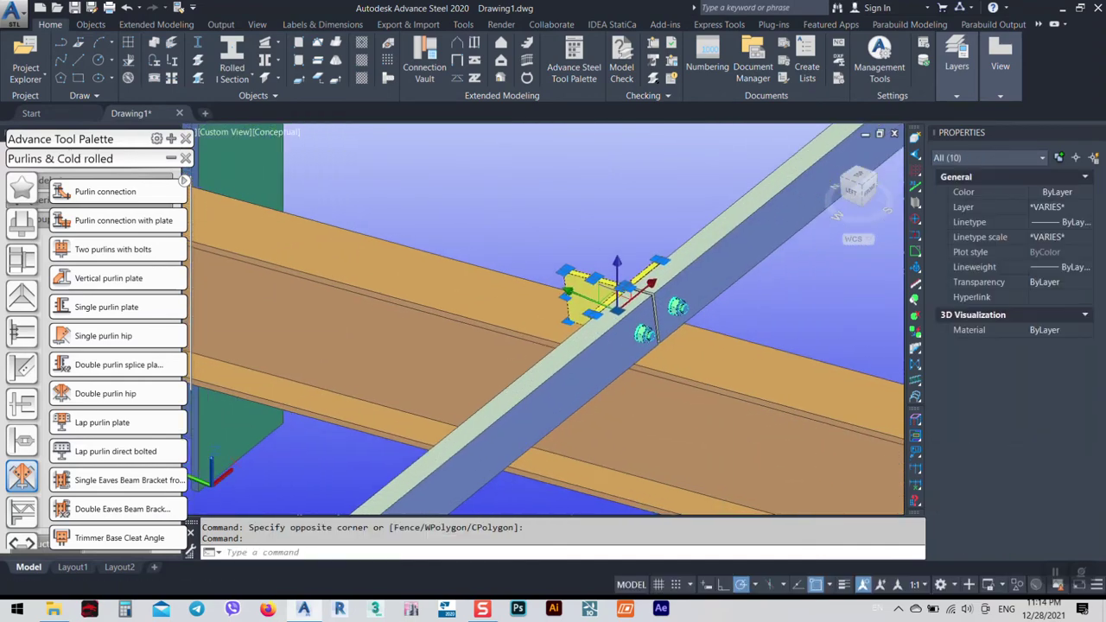
key("Escape")
scroll(600, 335, "down", 2)
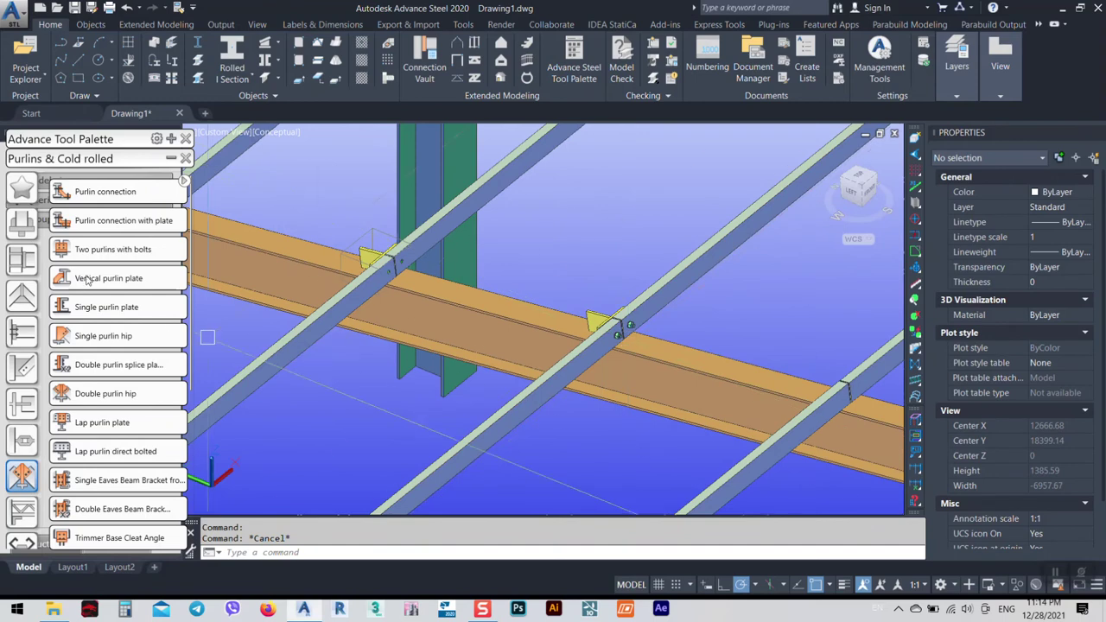
Step: Create a custom connection user template defined by 3 beams, using the rafter, the near purlin and the far abutting purlin as input beams
left_click(172, 161)
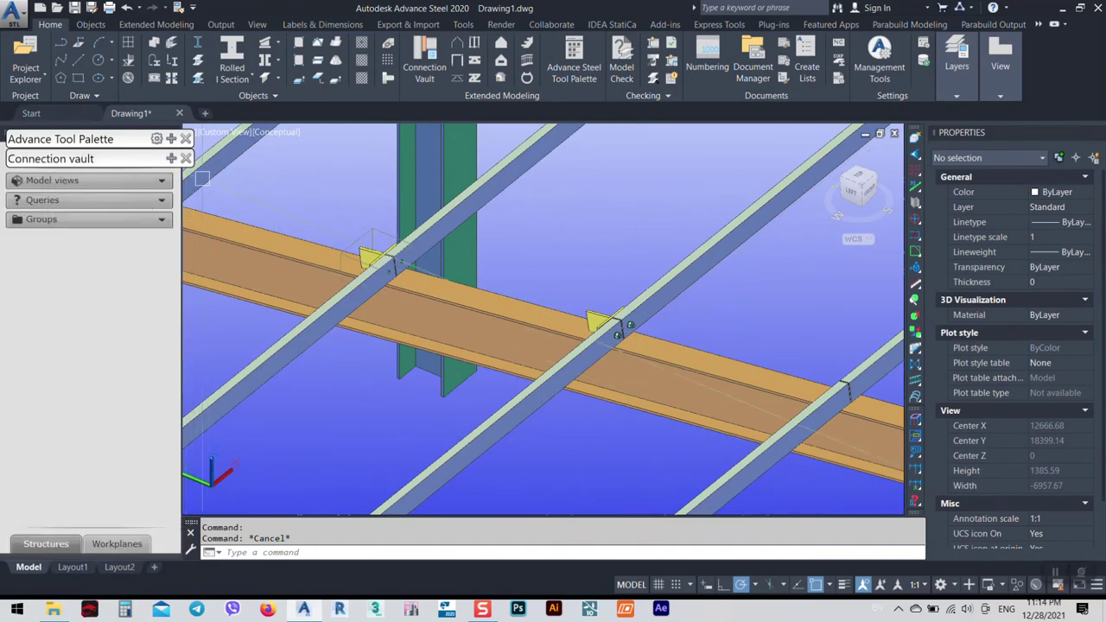
left_click(171, 138)
left_click(21, 240)
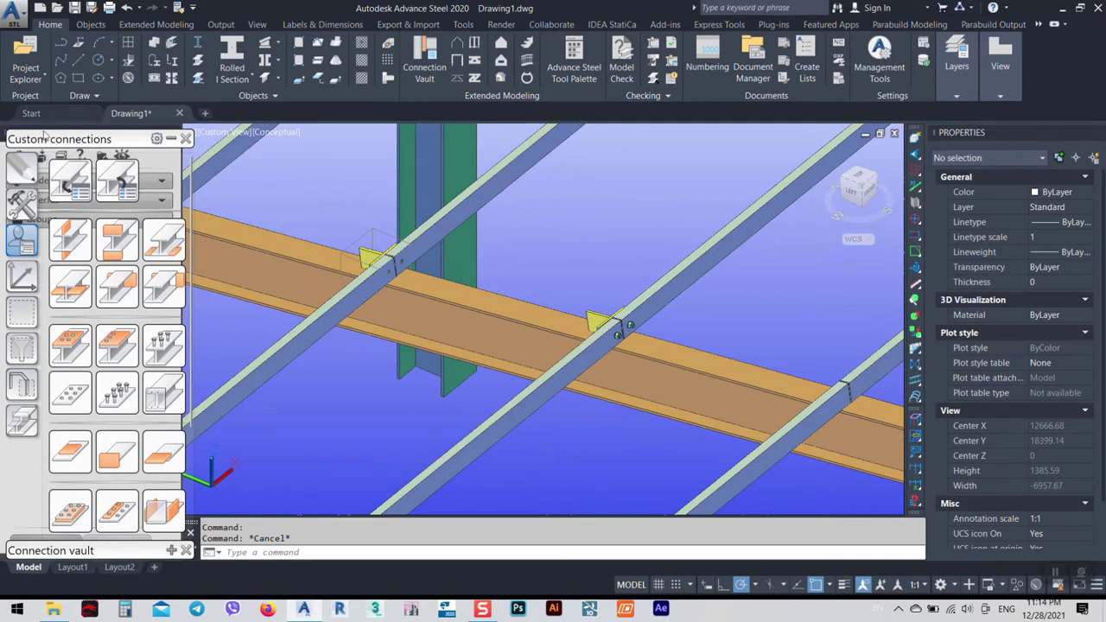
left_click(71, 182)
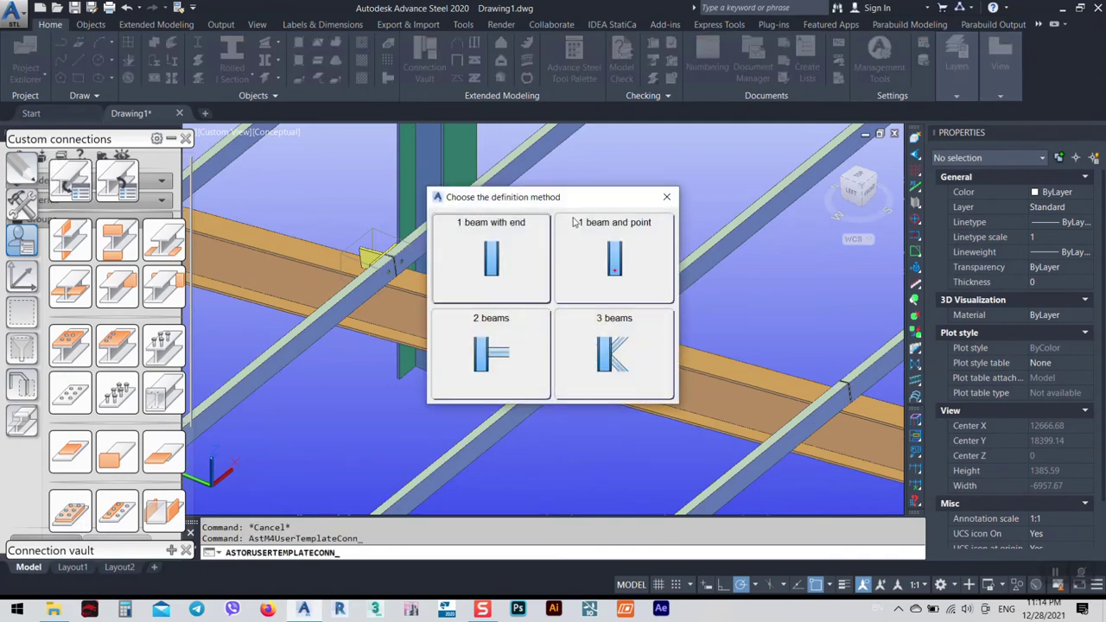
left_click_drag(565, 196, 818, 175)
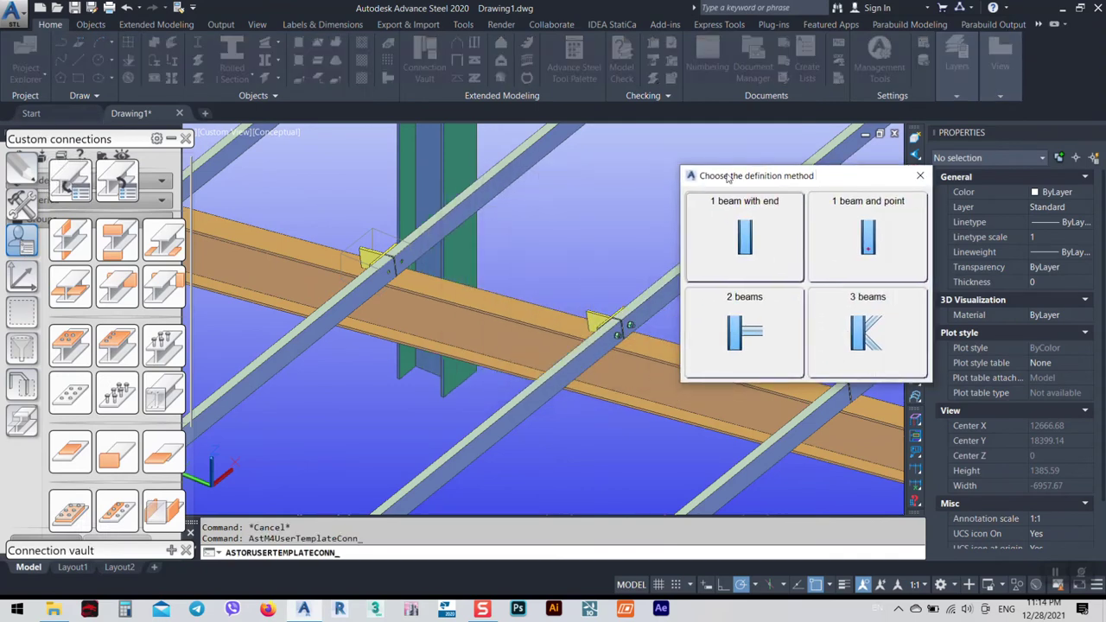
left_click_drag(728, 177, 800, 176)
left_click(938, 332)
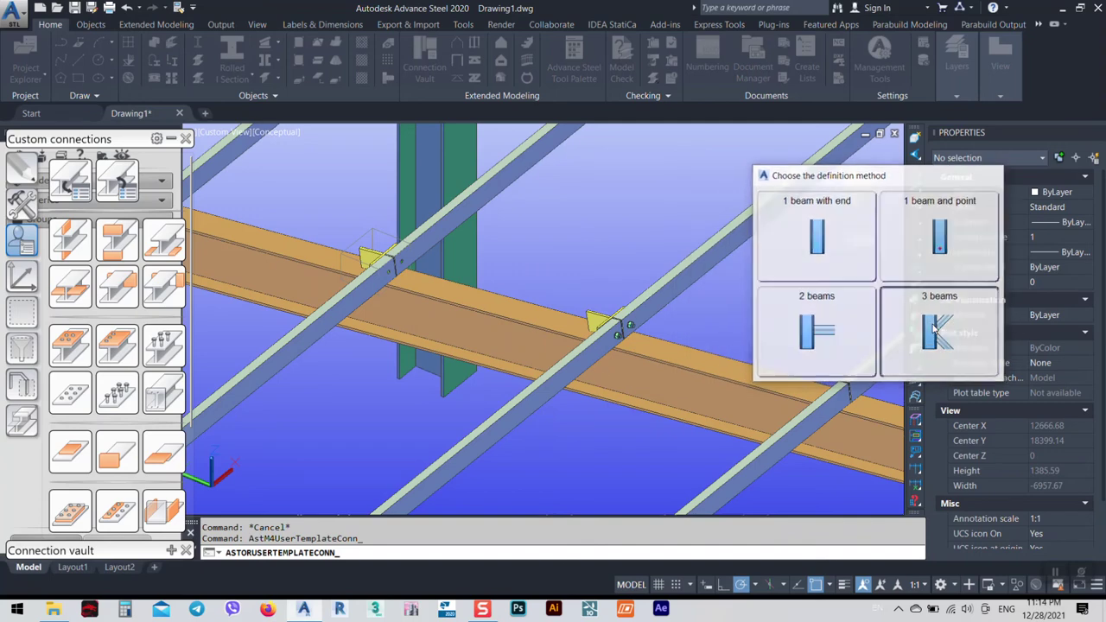
left_click(666, 376)
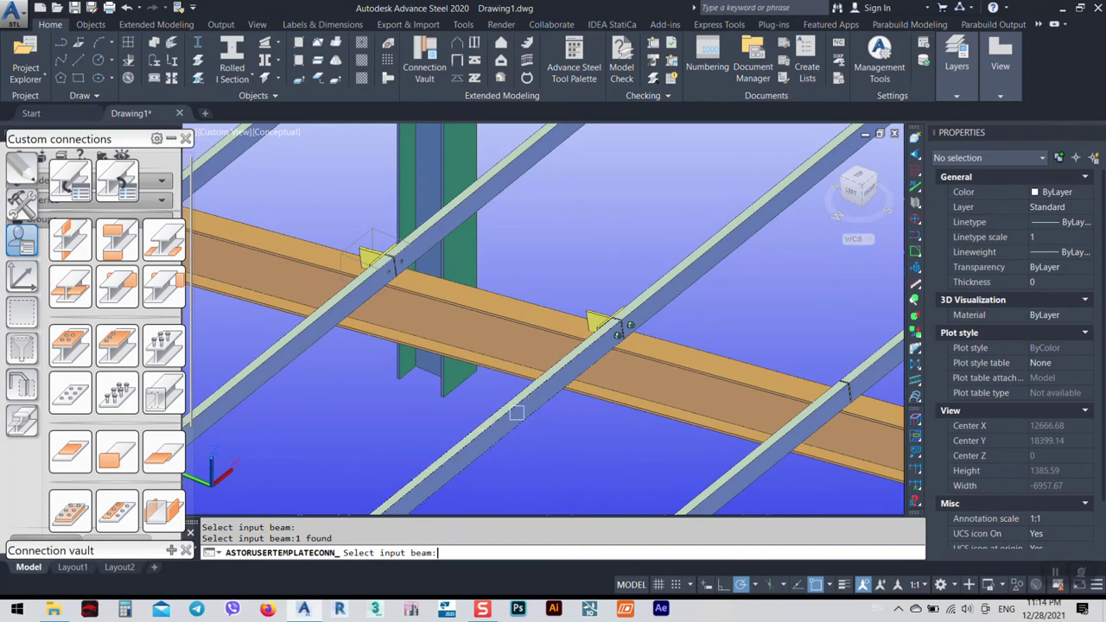
left_click(665, 278)
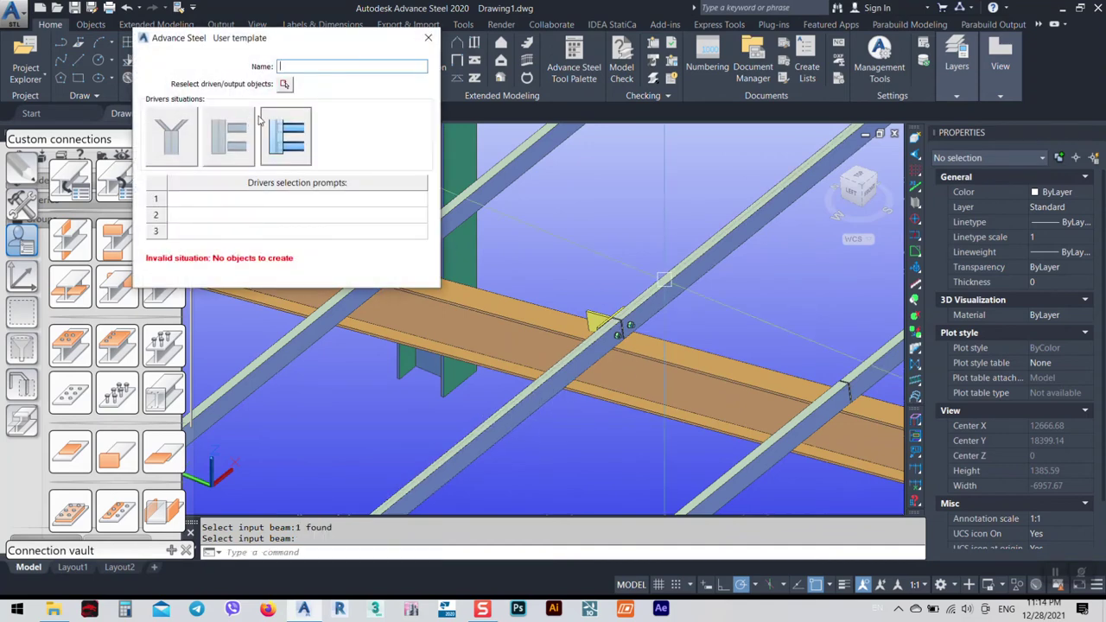
Step: Set the template's three driver selection prompts to "Main Beam", "Second beam" and "third beam"
left_click(225, 201)
left_click(226, 217)
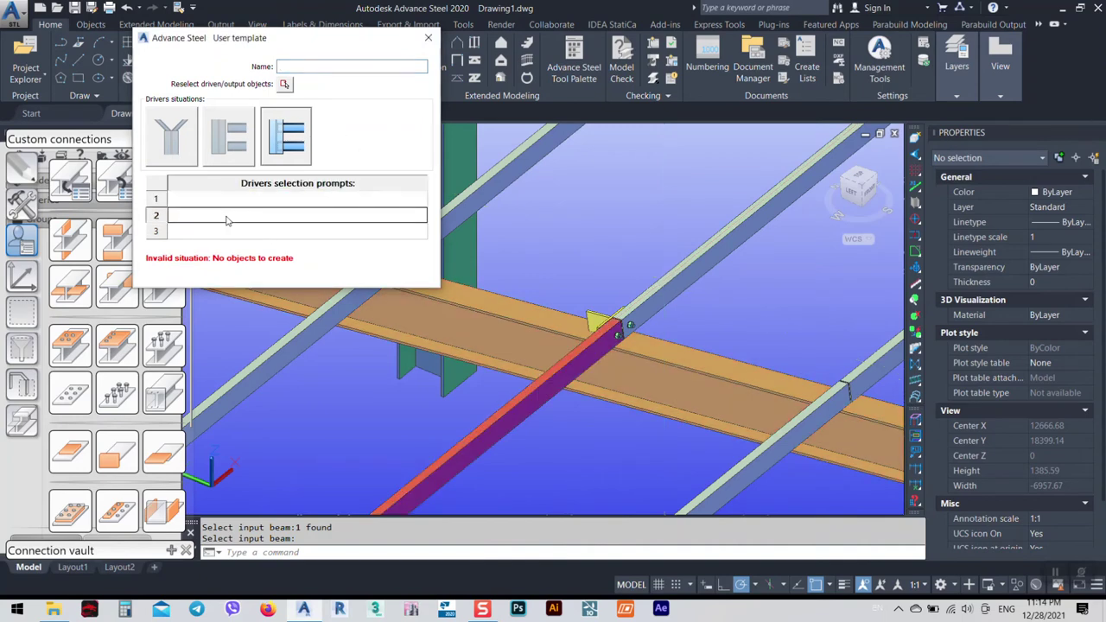
left_click(228, 204)
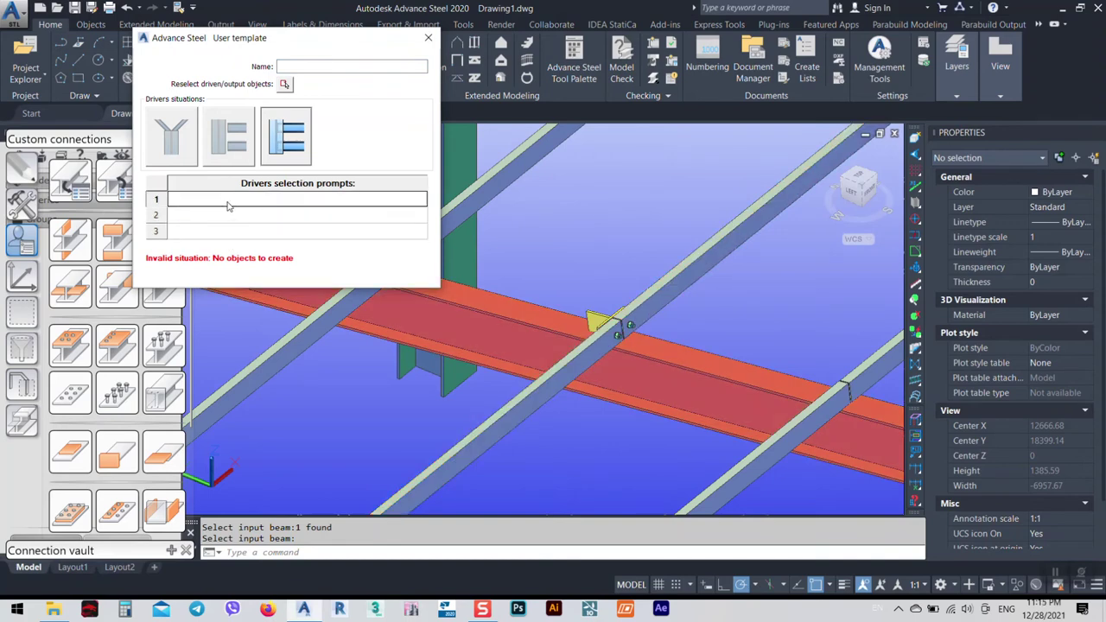
type("Ma")
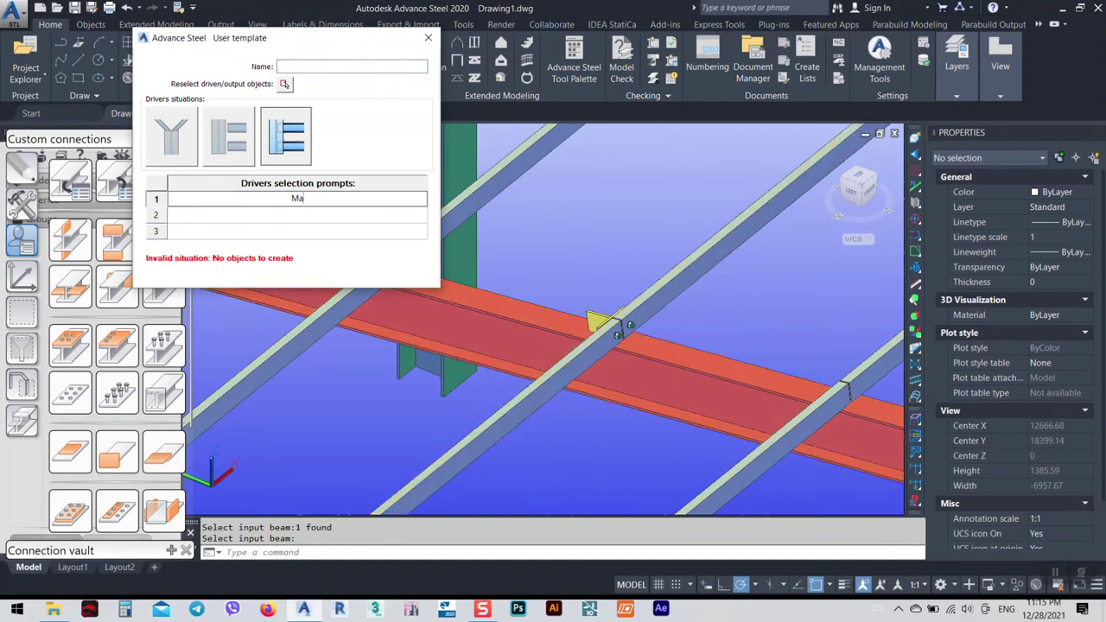
type("in Beam")
left_click(269, 218)
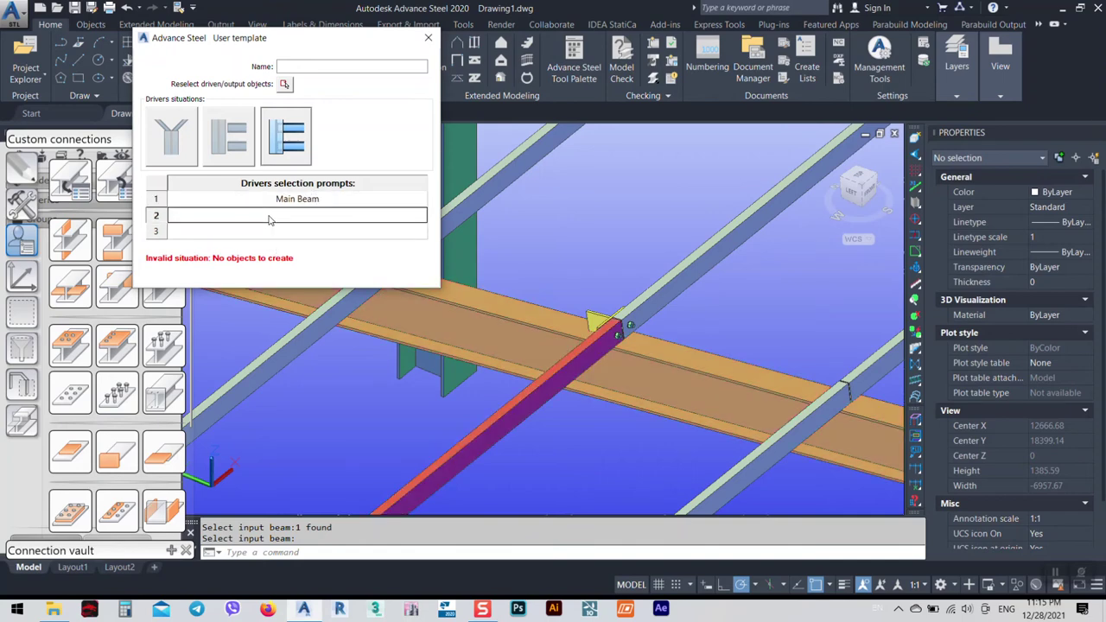
type("Secon")
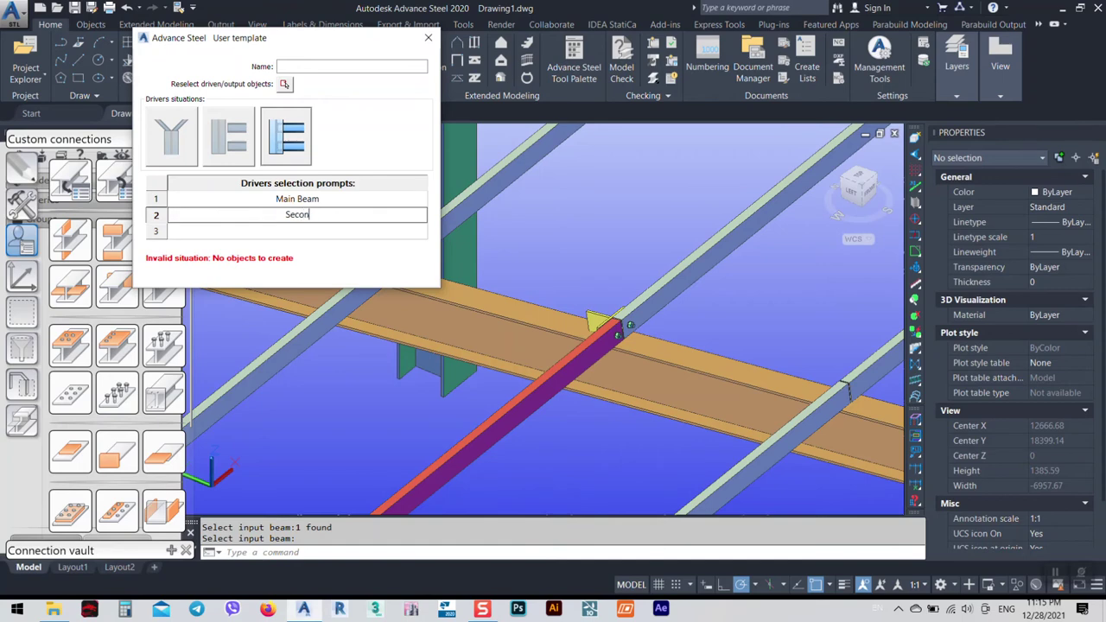
type("d beam")
left_click(294, 237)
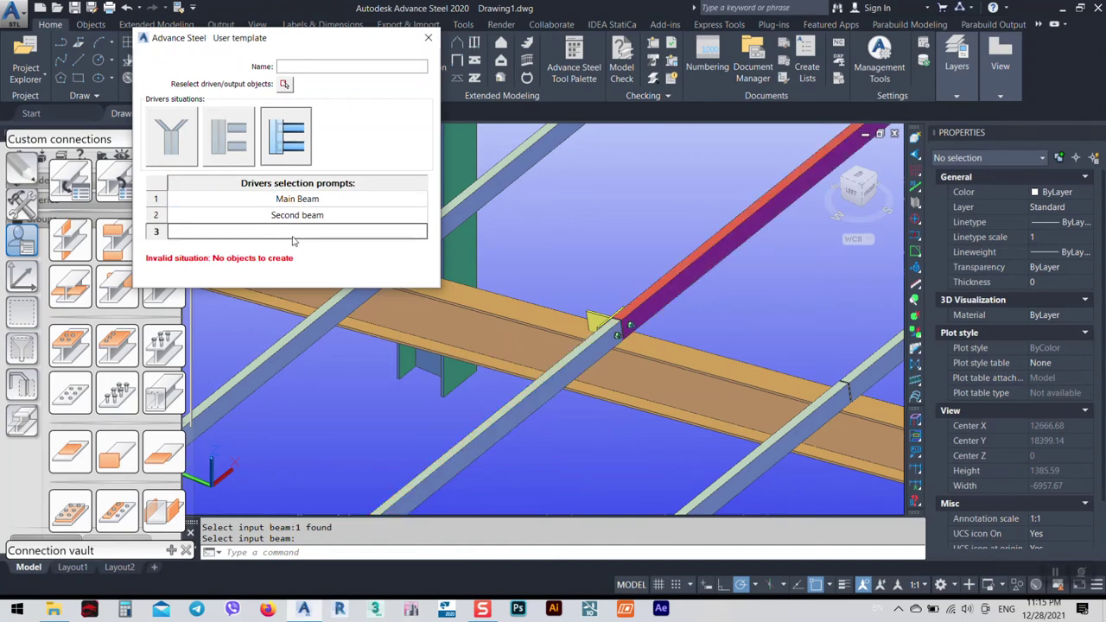
type("th")
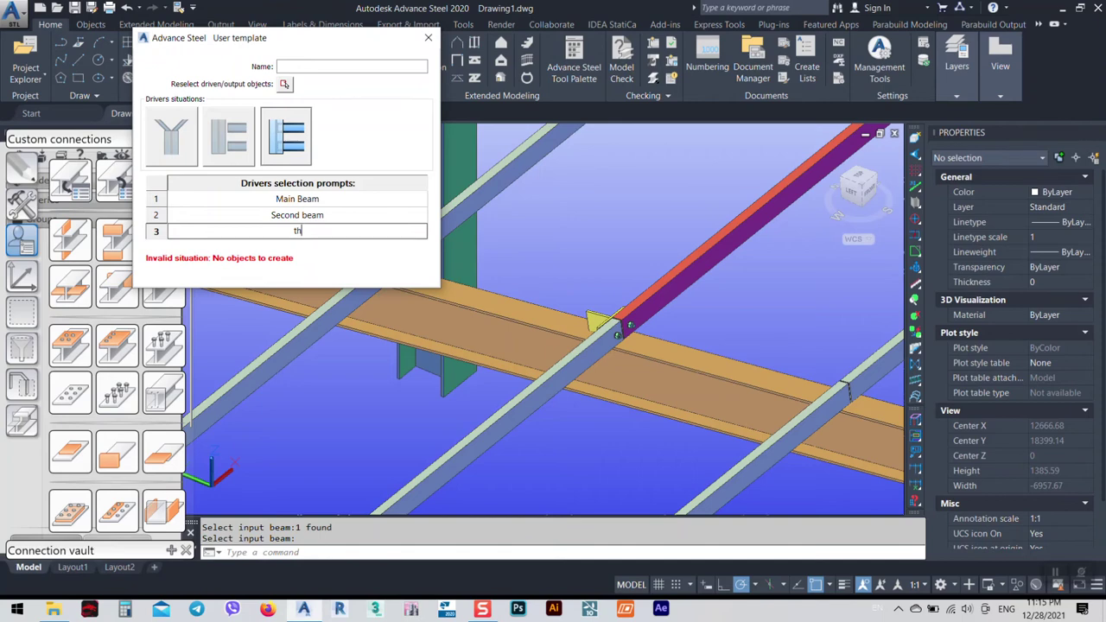
type("ird beam")
Step: Name the template "Purling with bolts" and assign the splice plates, bolts and related features at the purlin joint as its output objects
left_click(301, 66)
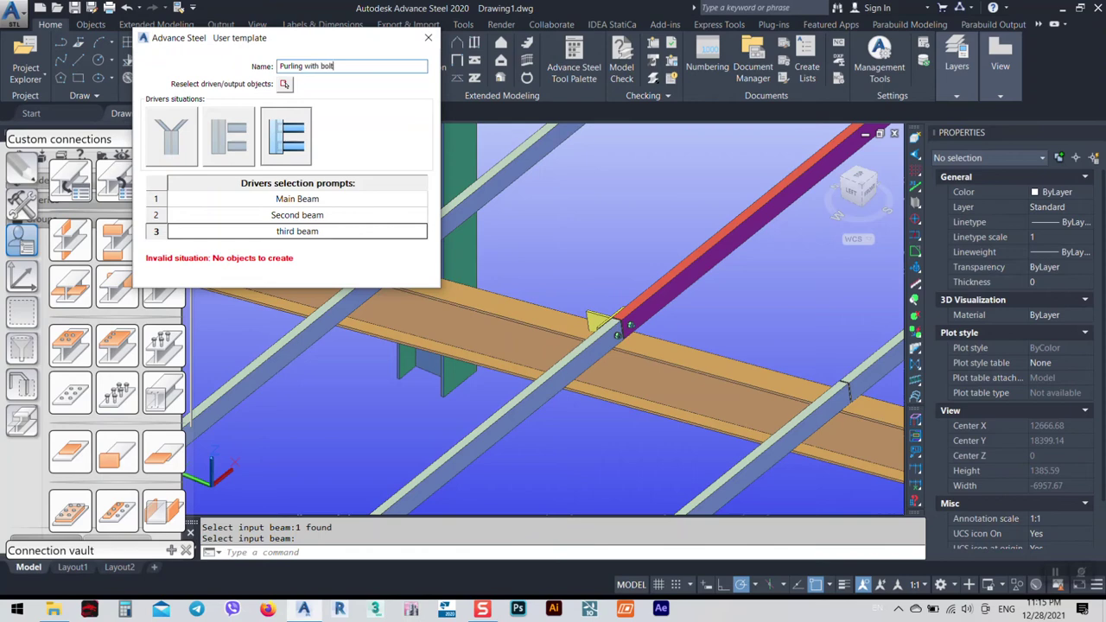
left_click(285, 84)
left_click(564, 259)
left_click(687, 390)
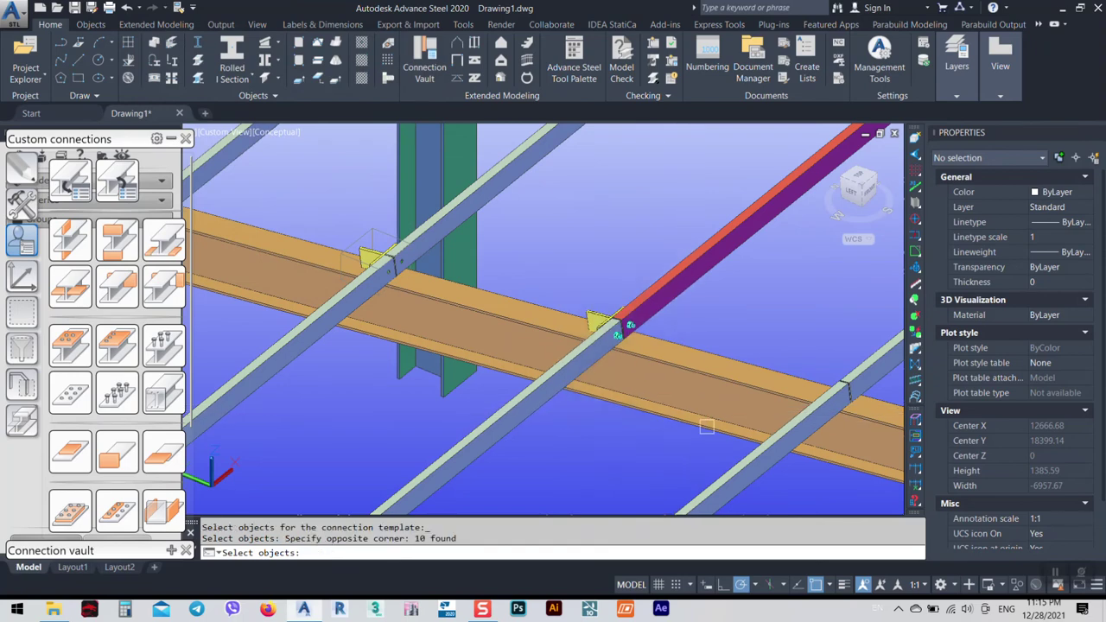
scroll(620, 327, "up", 3)
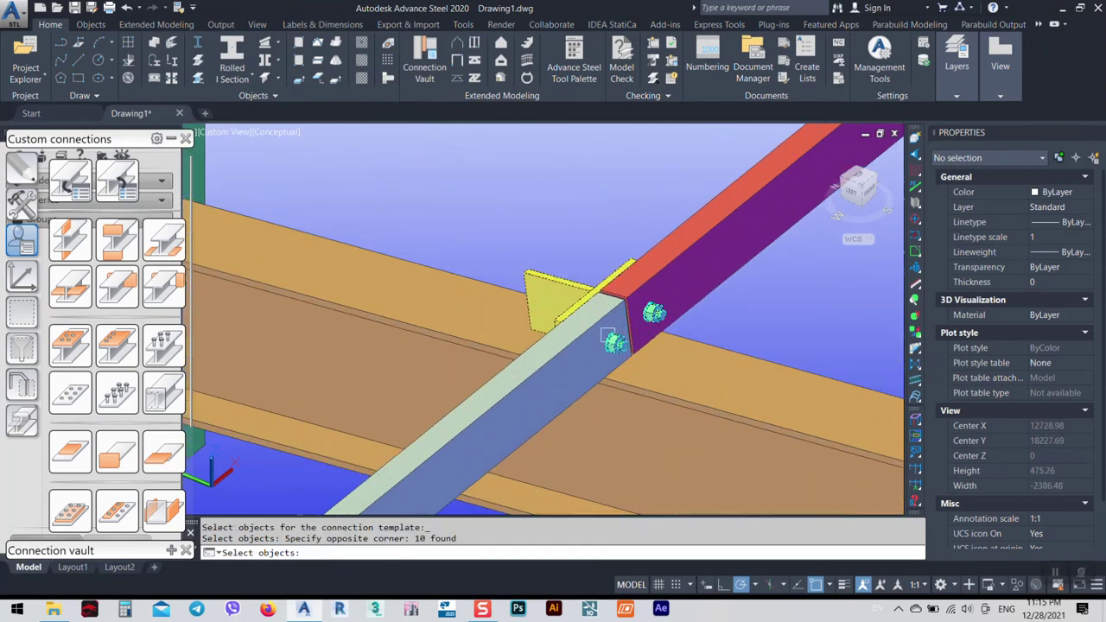
scroll(629, 309, "up", 2)
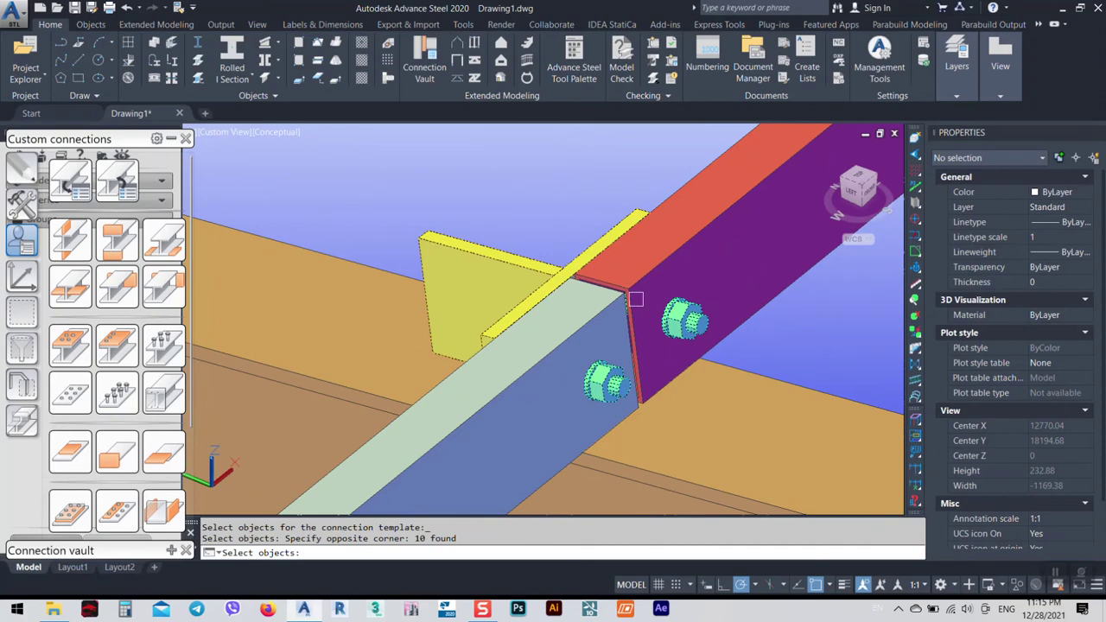
scroll(636, 299, "down", 4)
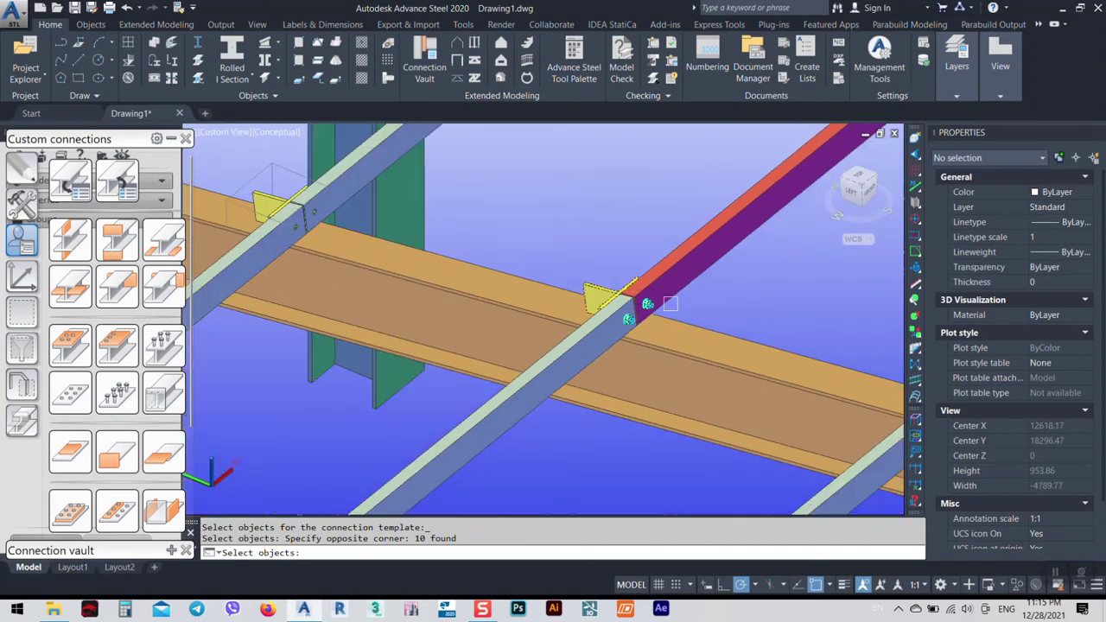
key("Return")
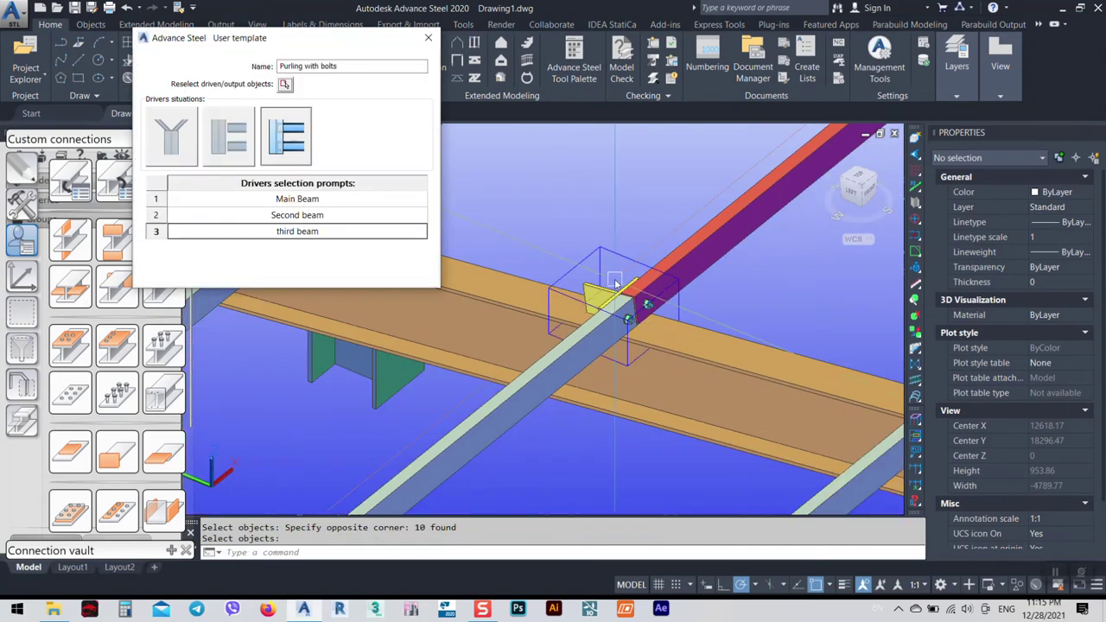
left_click(427, 38)
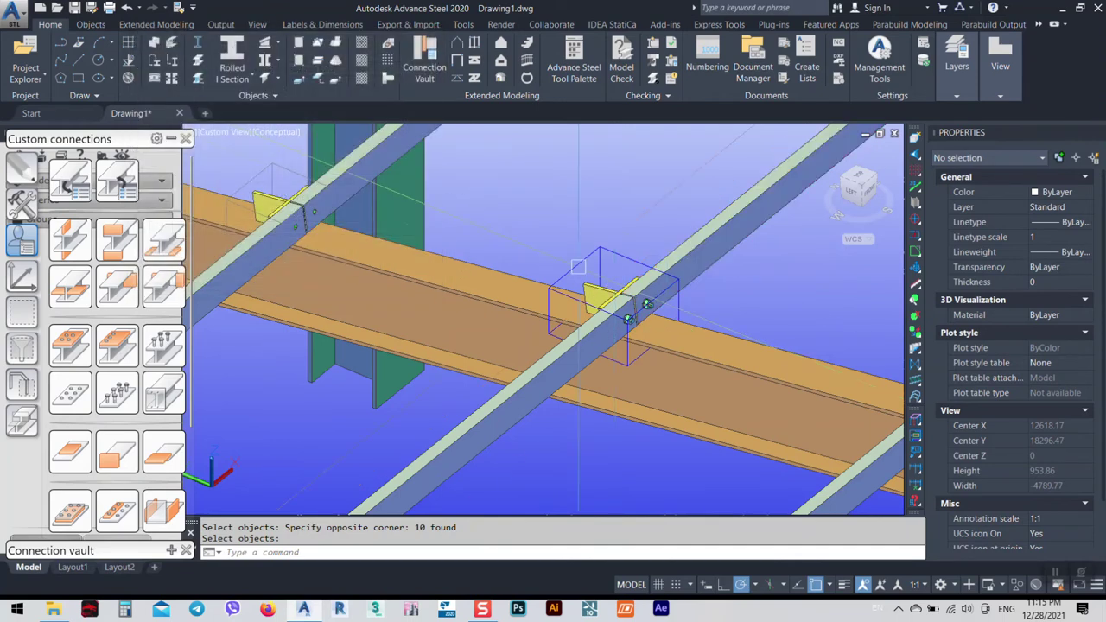
Step: Try to transfer the purlin connection to another joint by template, picking its connection box and splice plate as the connection part
middle_click_drag(634, 350, 595, 319)
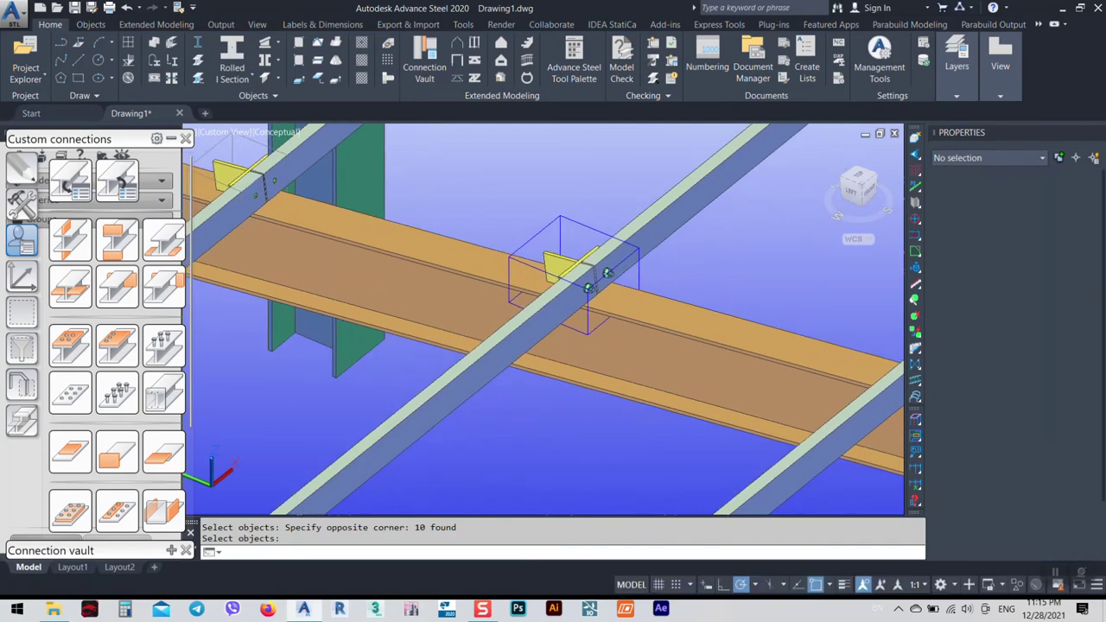
left_click(22, 275)
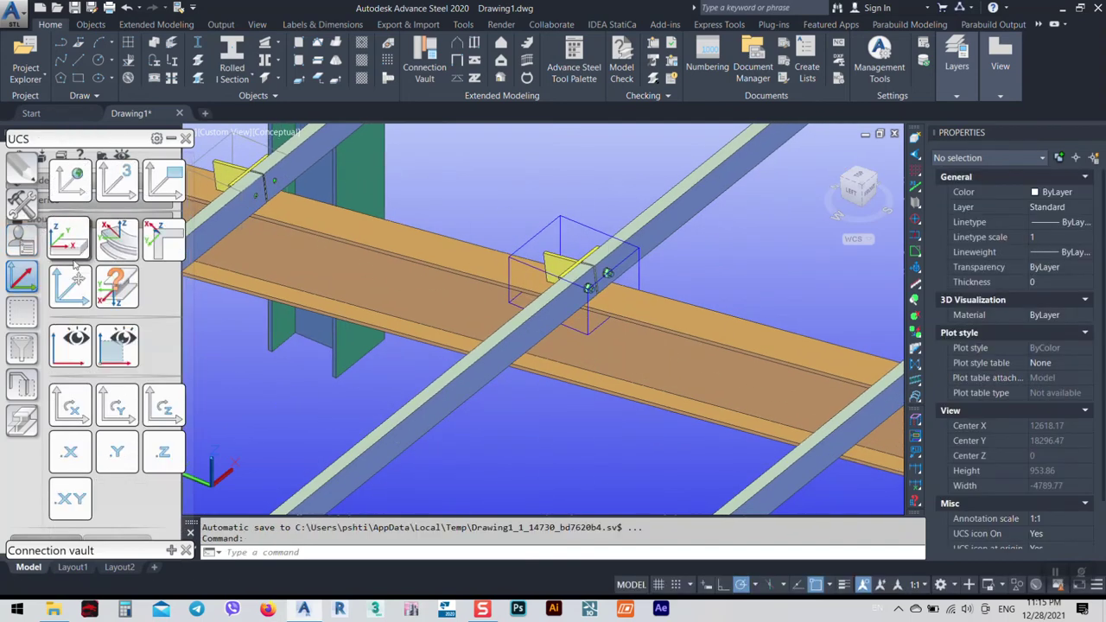
left_click(22, 200)
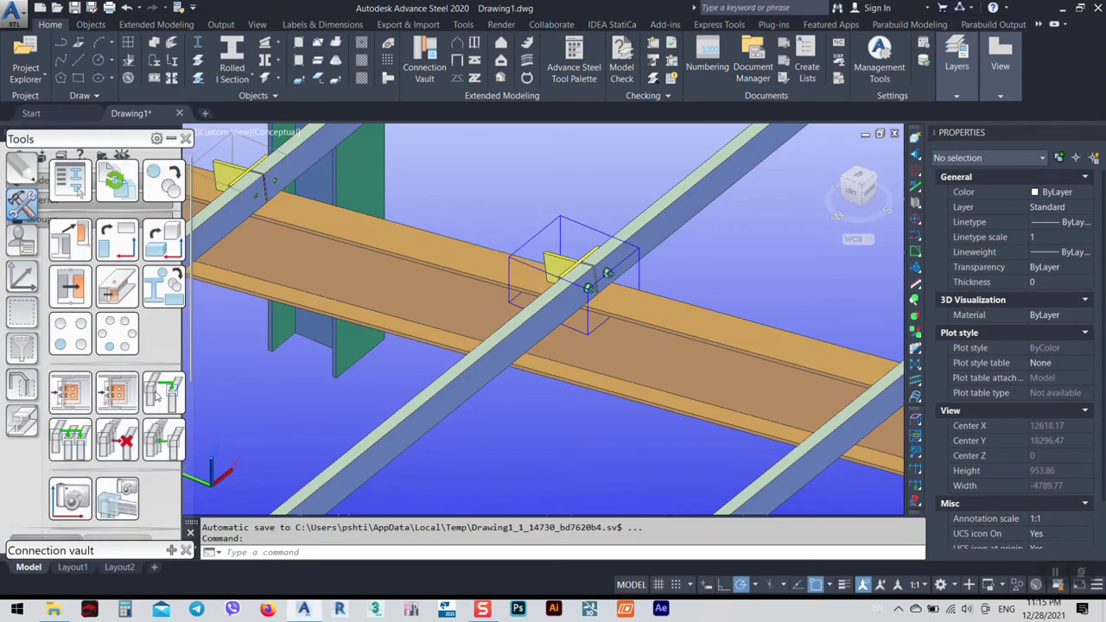
left_click(160, 394)
left_click(553, 221)
scroll(525, 312, "down", 2)
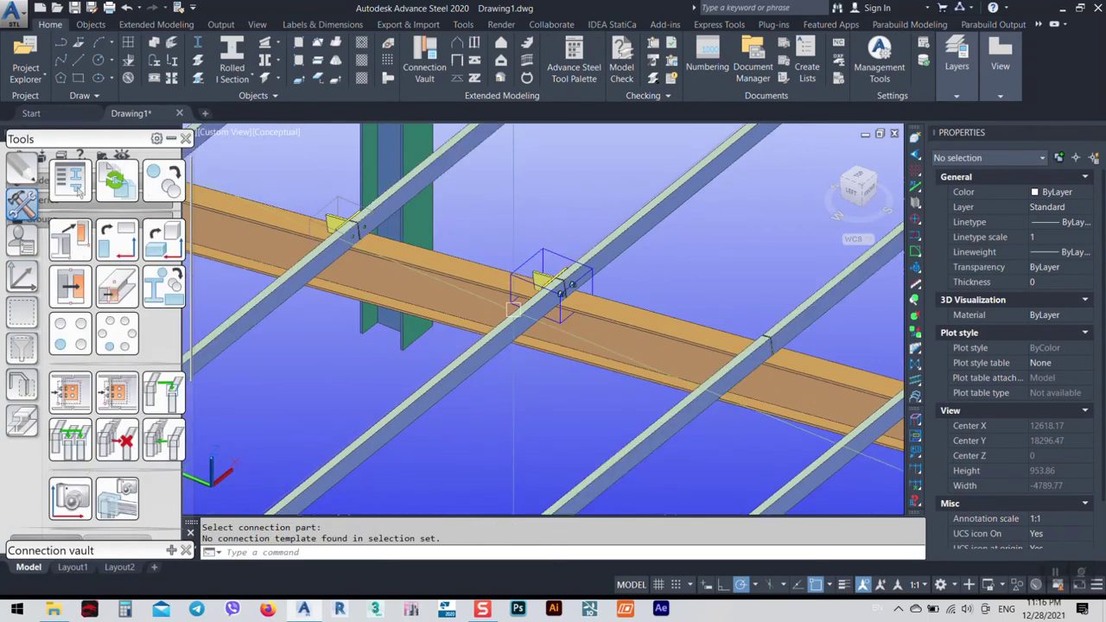
key("Return")
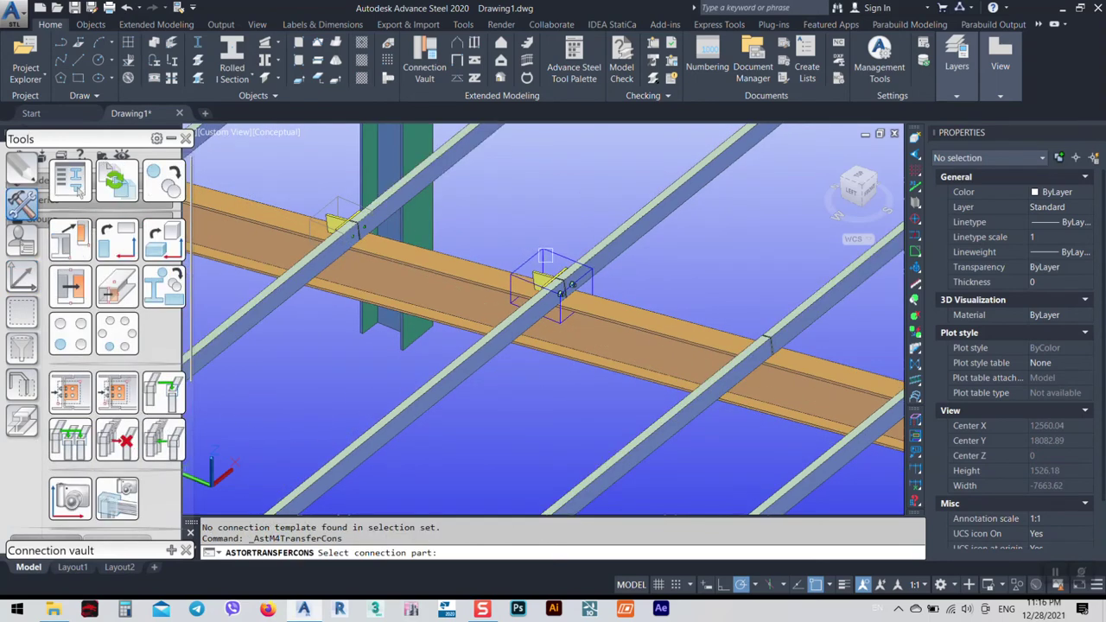
left_click(557, 276)
key("Return")
scroll(560, 280, "up", 5)
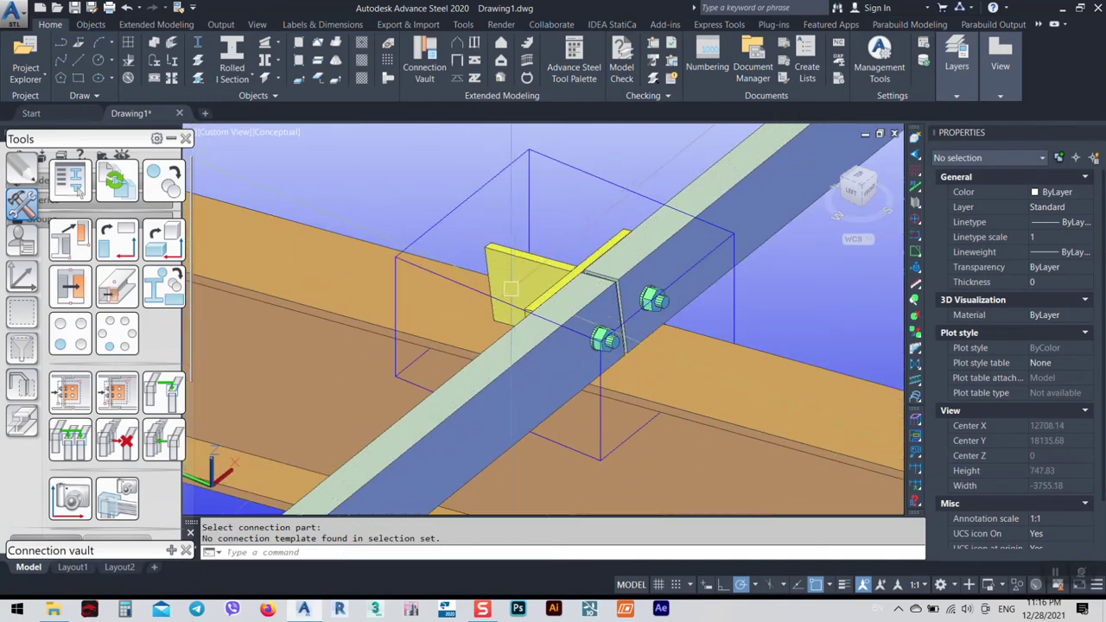
key("Return")
left_click(501, 256)
scroll(500, 254, "down", 3)
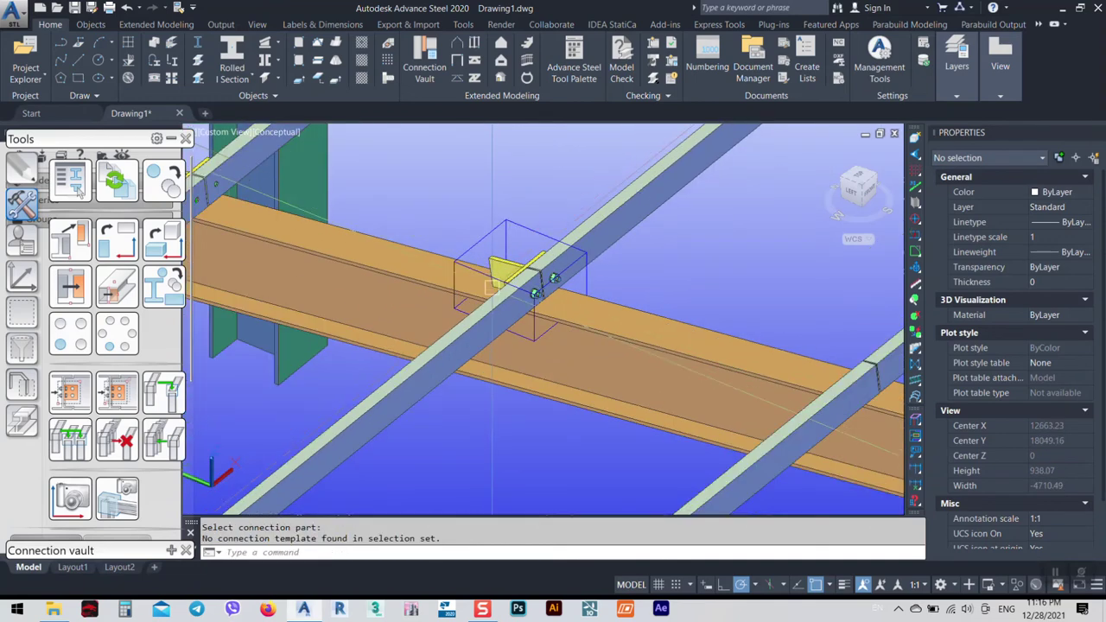
middle_click_drag(500, 255, 483, 252, "shift")
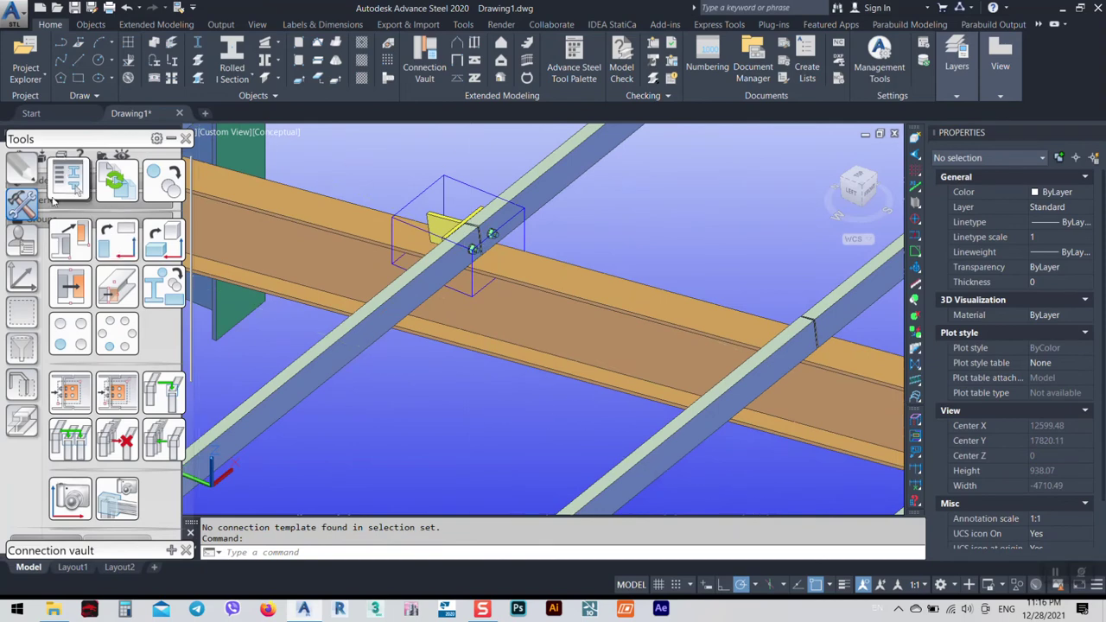
Step: Insert the "Purling with bolts" template at the next purlin joint, with the rafter as main beam and the near and far purlins as second and third beams
left_click(26, 279)
left_click(26, 208)
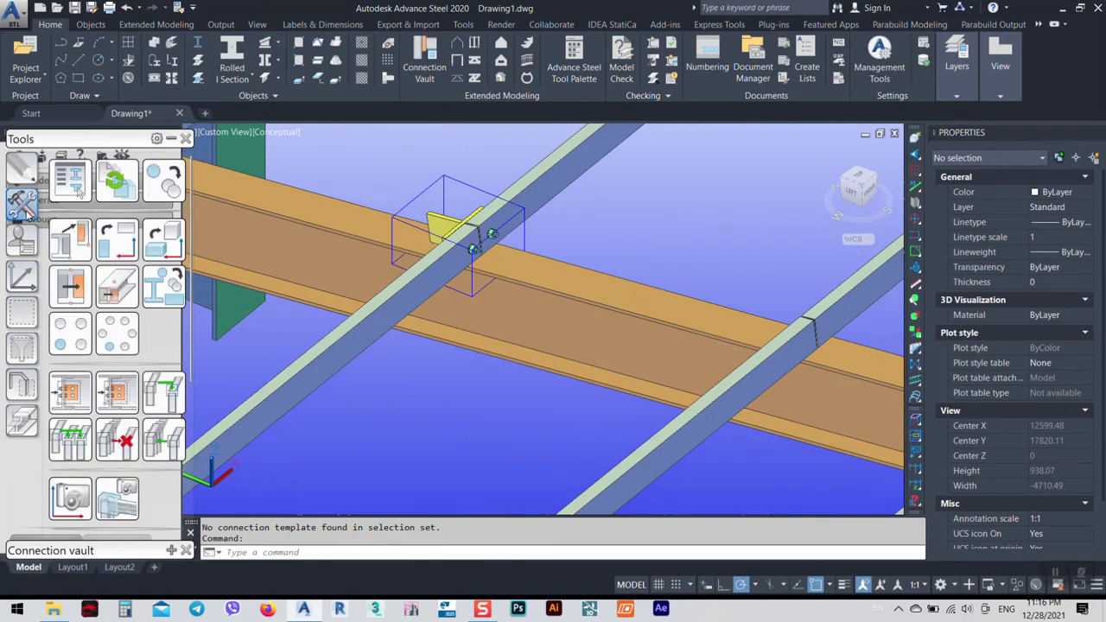
left_click(24, 236)
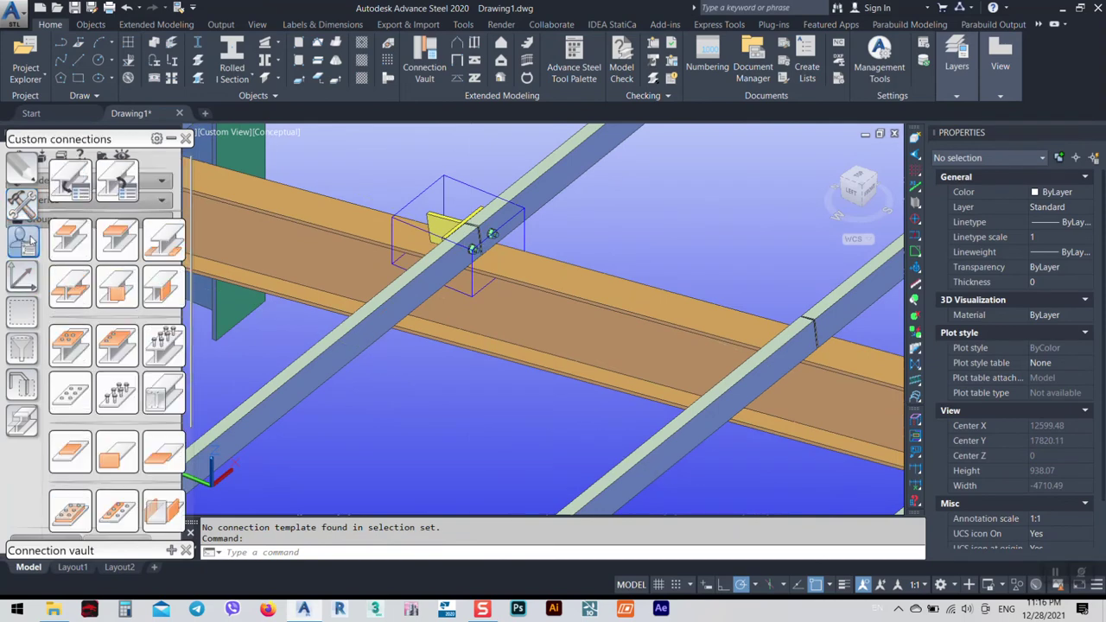
left_click(115, 178)
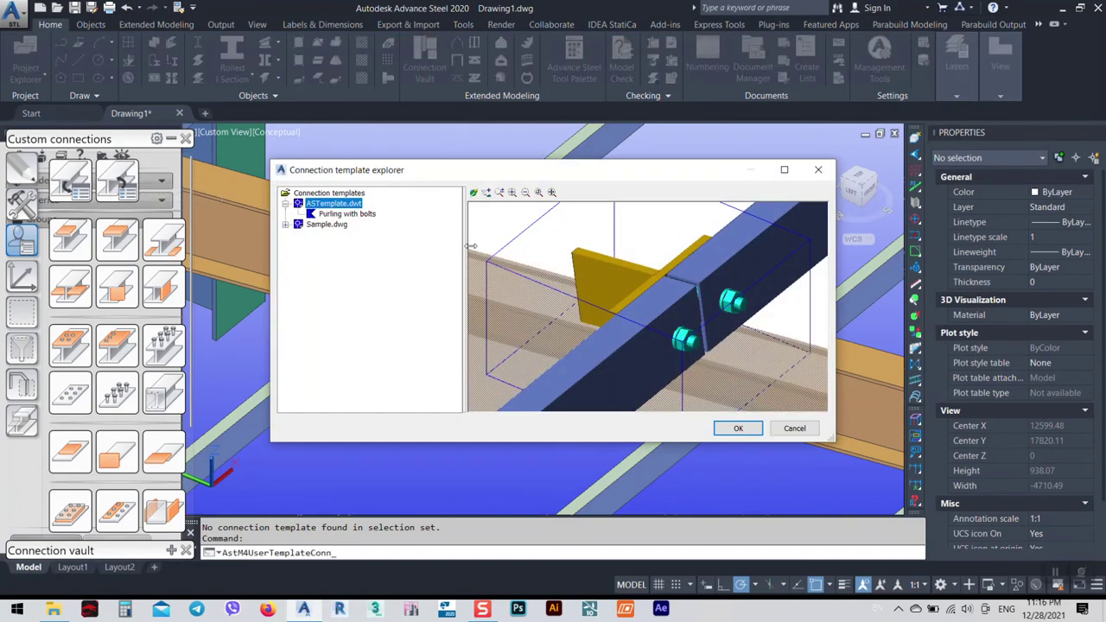
left_click(736, 427)
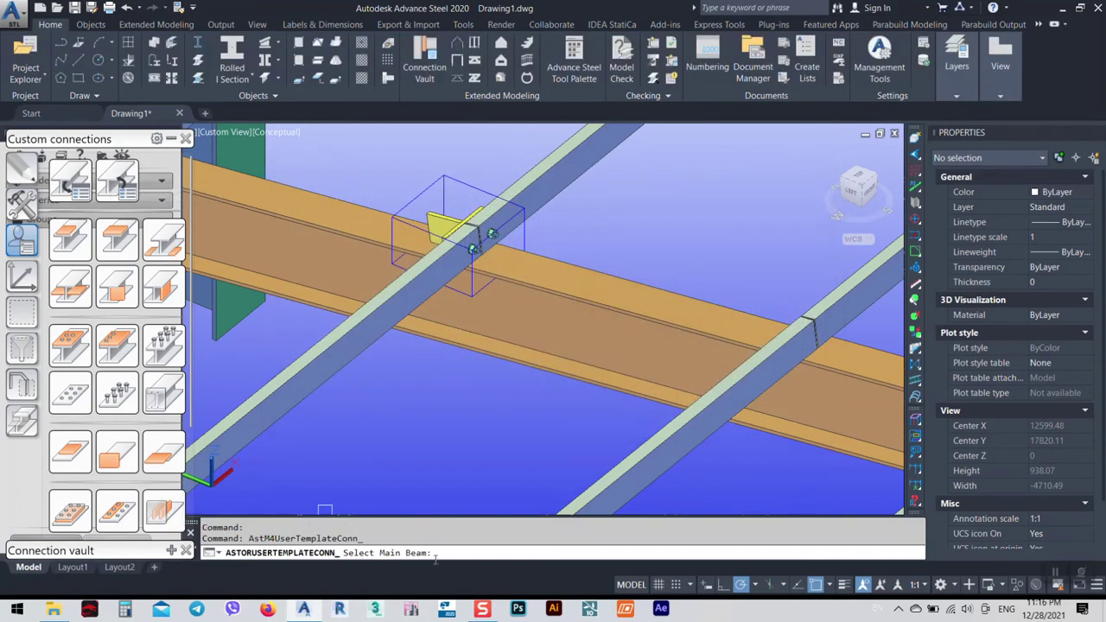
left_click(686, 324)
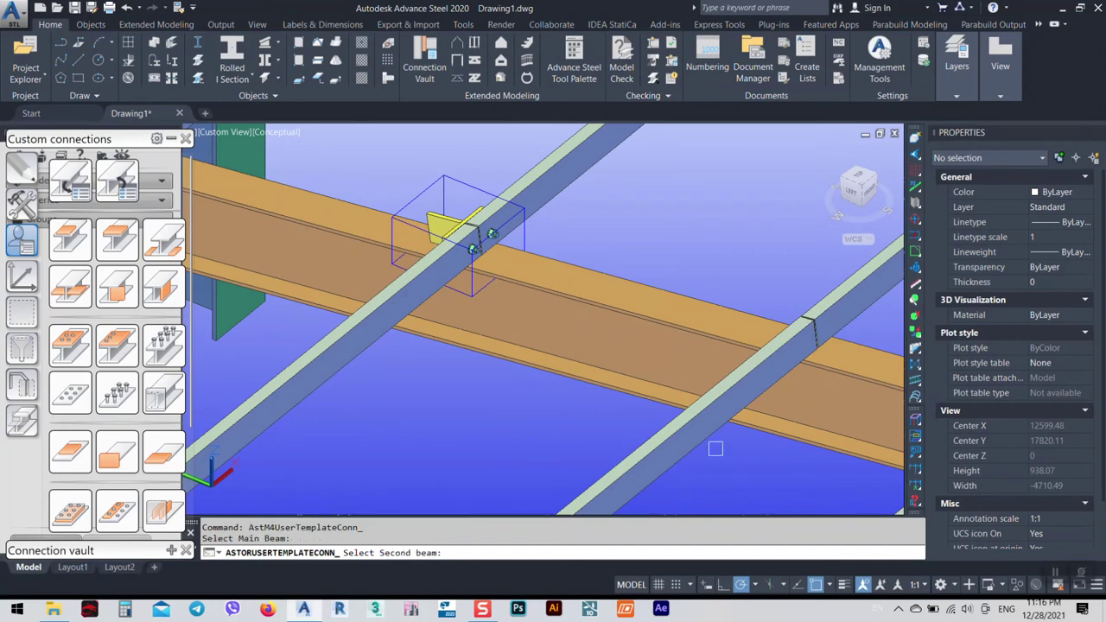
left_click(686, 437)
left_click(859, 294)
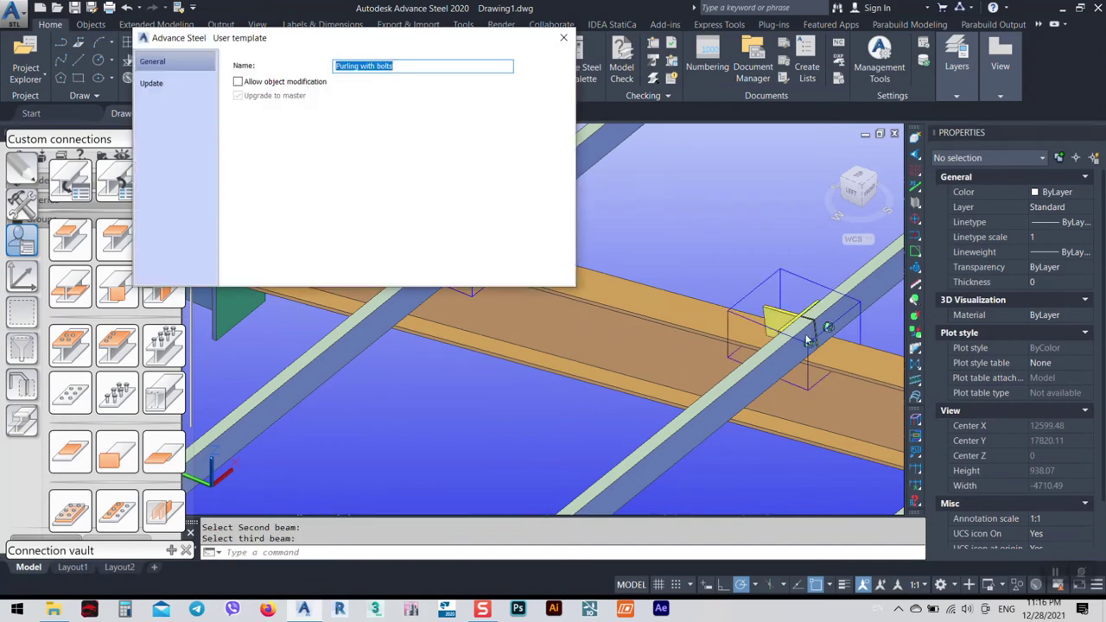
left_click(239, 85)
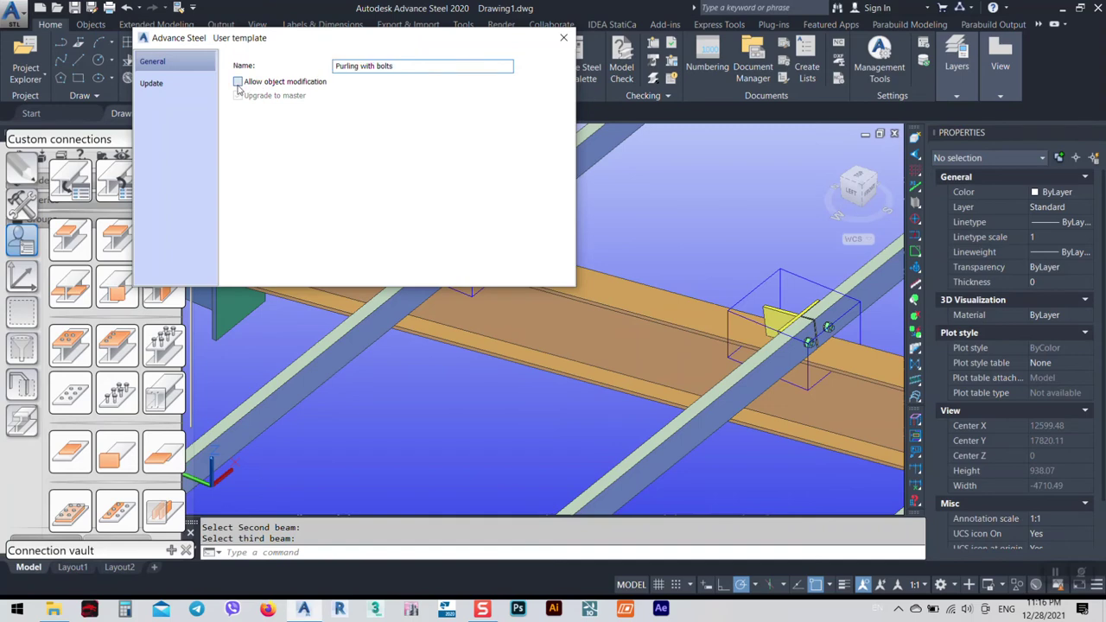
left_click(168, 83)
left_click(564, 37)
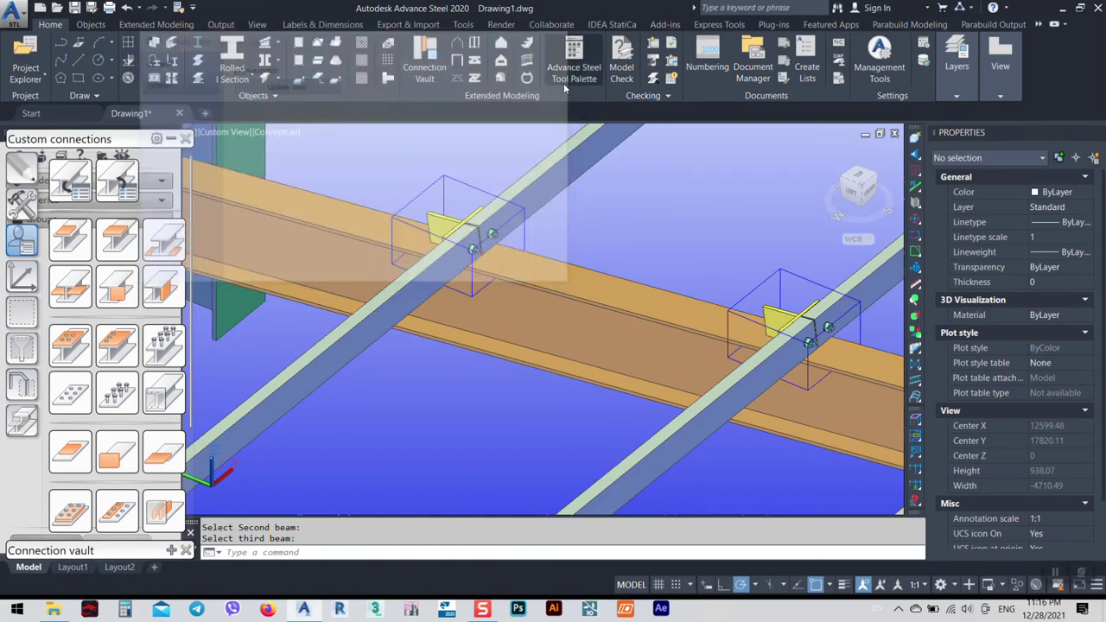
Step: Examine the plates, bolts and purlin holes of the newly placed connection from several angles and compare it with the neighbouring joints
scroll(621, 345, "up", 5)
left_click(621, 346)
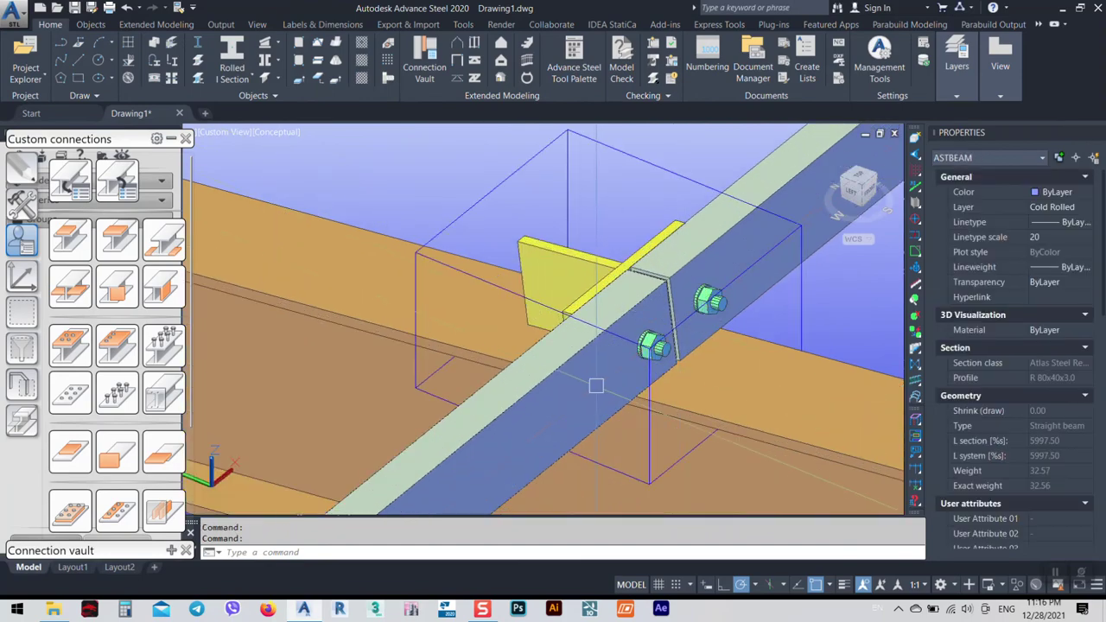
middle_click_drag(594, 383, 594, 397)
key("Escape")
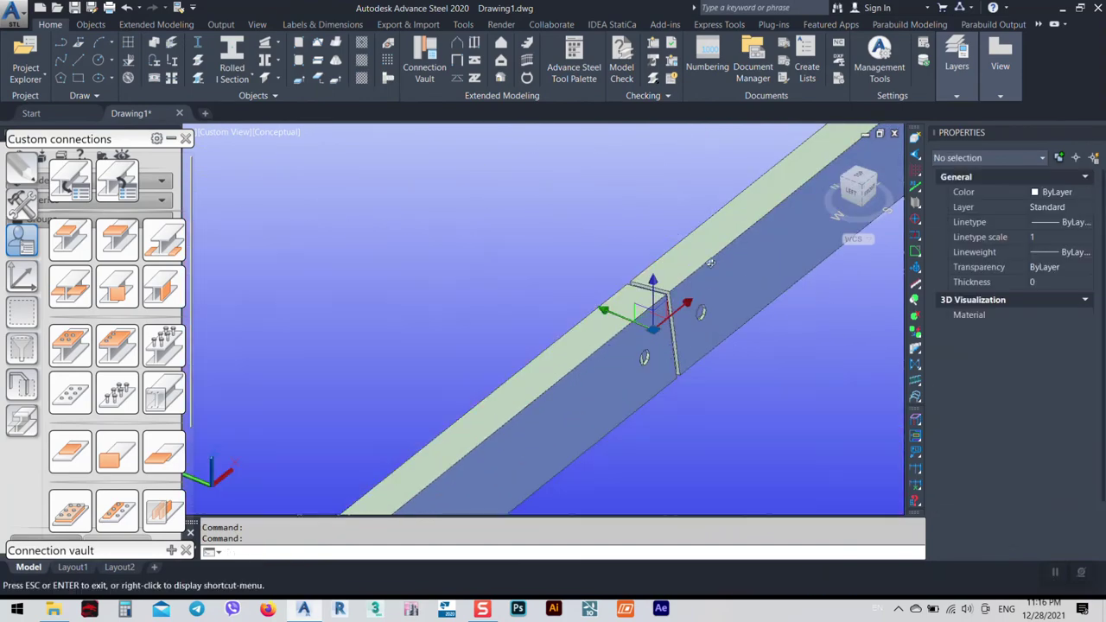
scroll(702, 354, "down", 5)
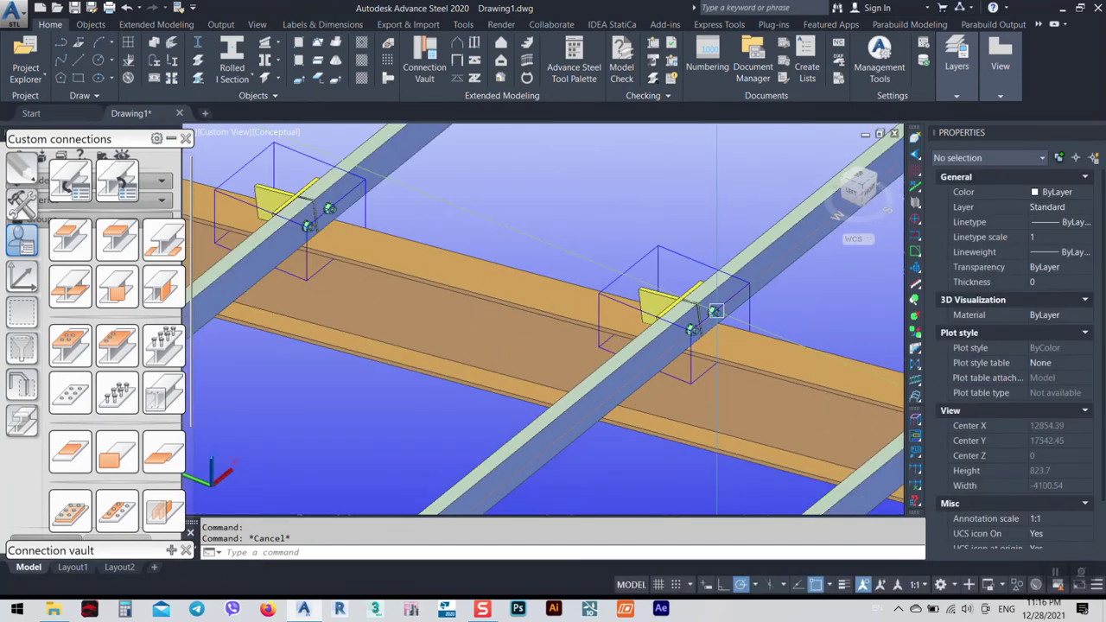
middle_click_drag(721, 313, 669, 315, "shift")
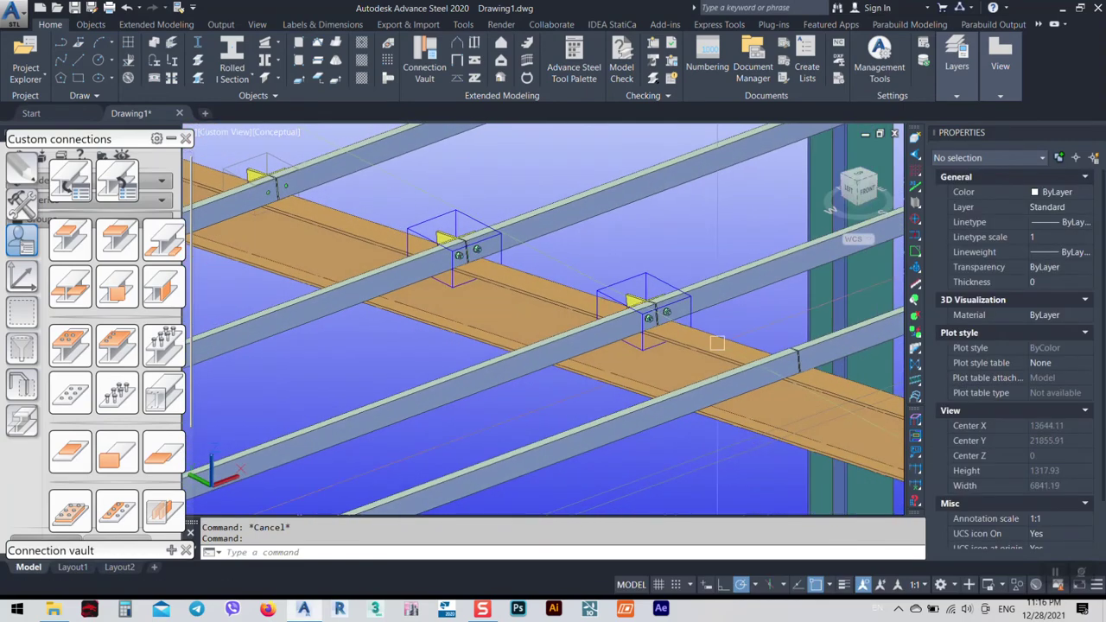
scroll(666, 313, "up", 3)
scroll(667, 312, "down", 5)
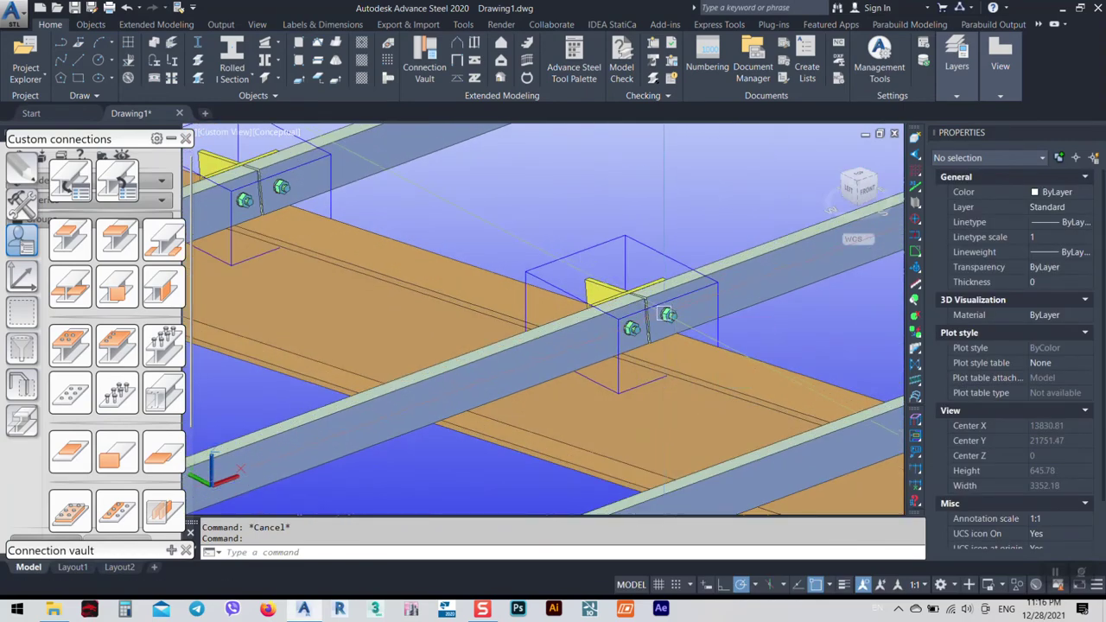
Step: Examine the placed purlin connections along the rafter and the adjacent joint that still lacks one
middle_click_drag(666, 313, 603, 277, "shift")
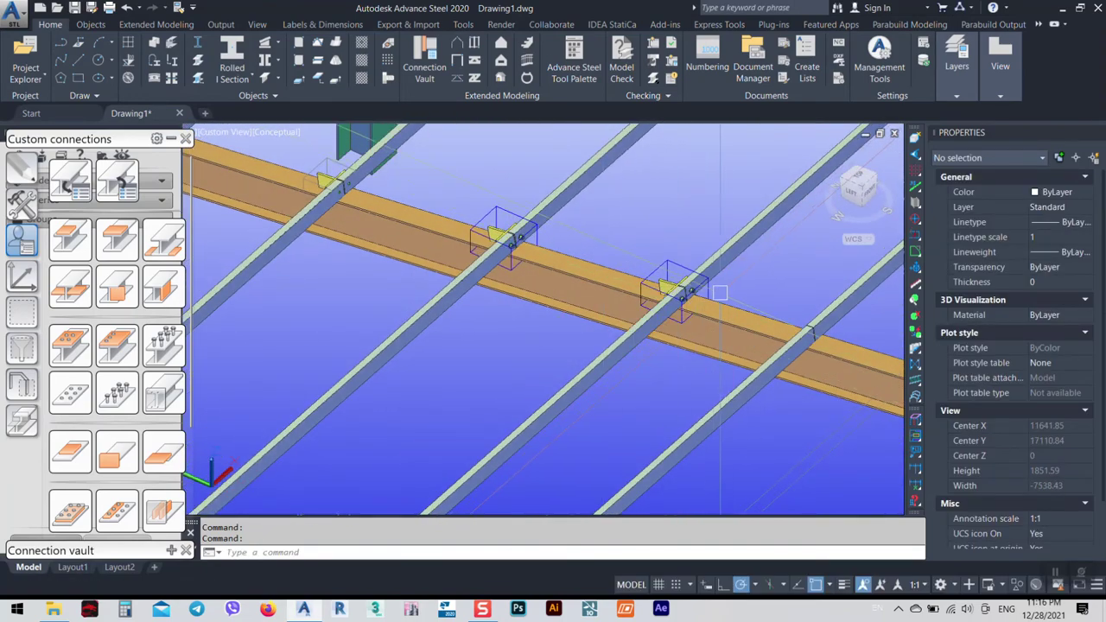
middle_click_drag(728, 291, 696, 328, "shift")
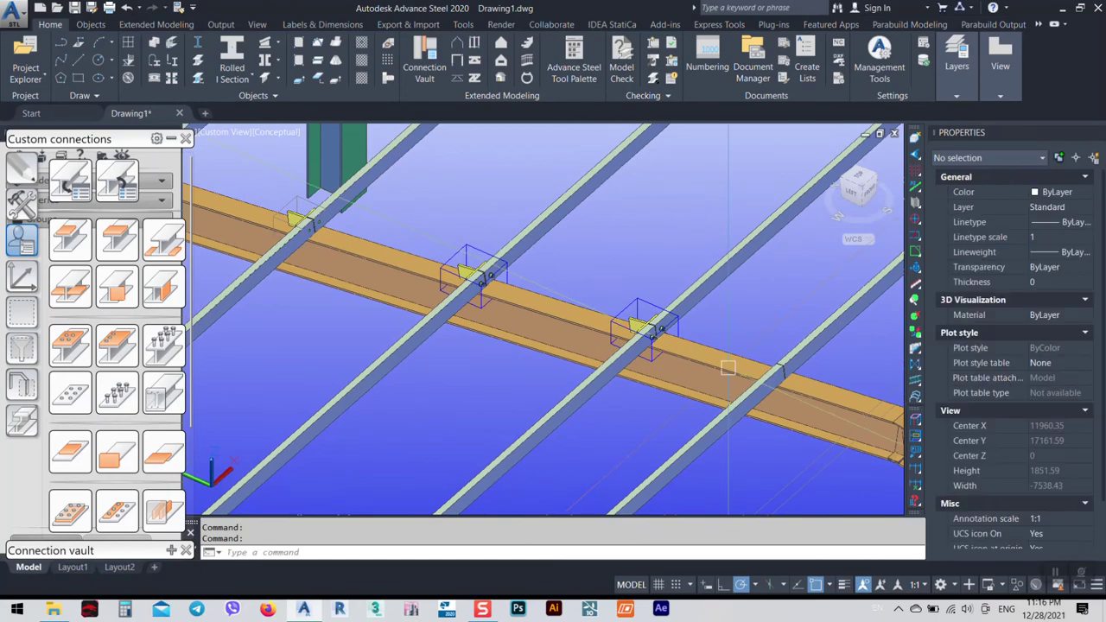
scroll(656, 332, "up", 5)
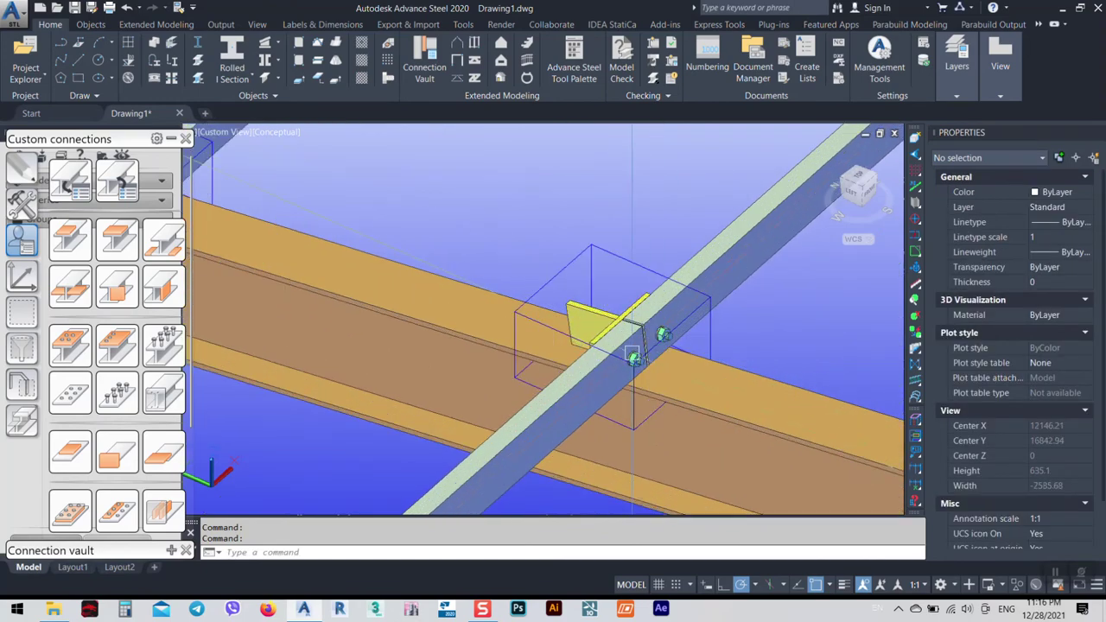
scroll(633, 356, "down", 5)
scroll(706, 369, "up", 4)
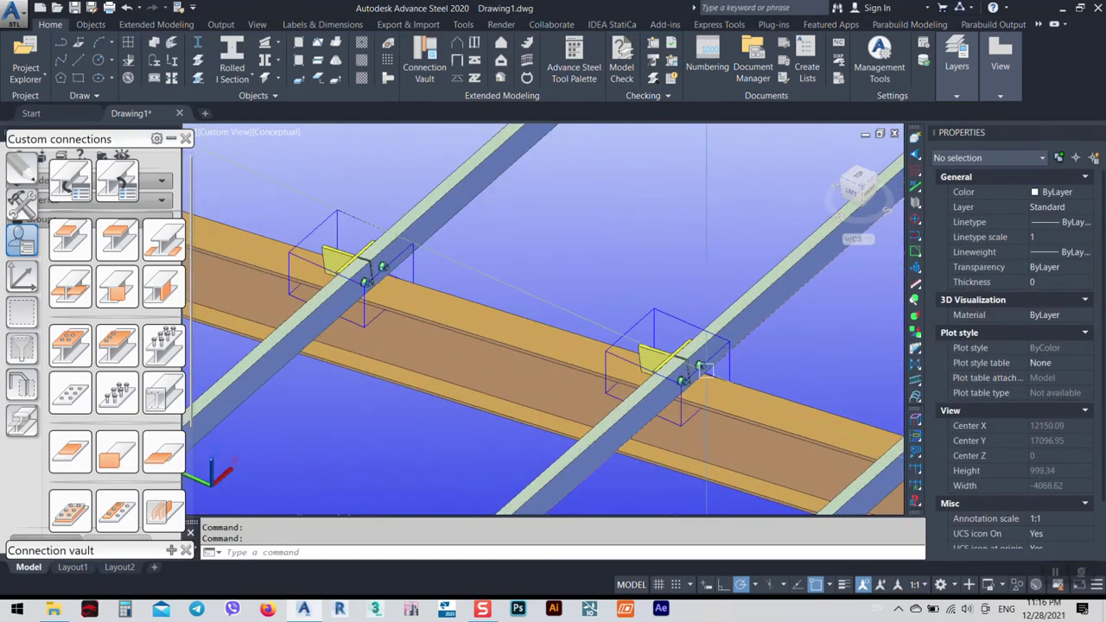
scroll(706, 369, "down", 6)
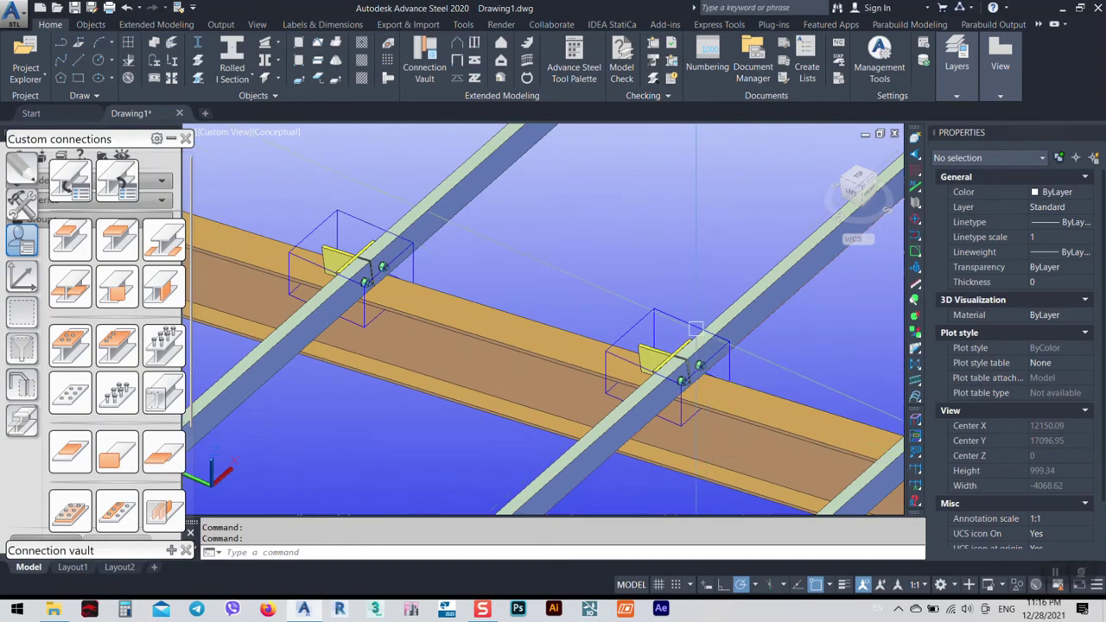
scroll(674, 357, "up", 3)
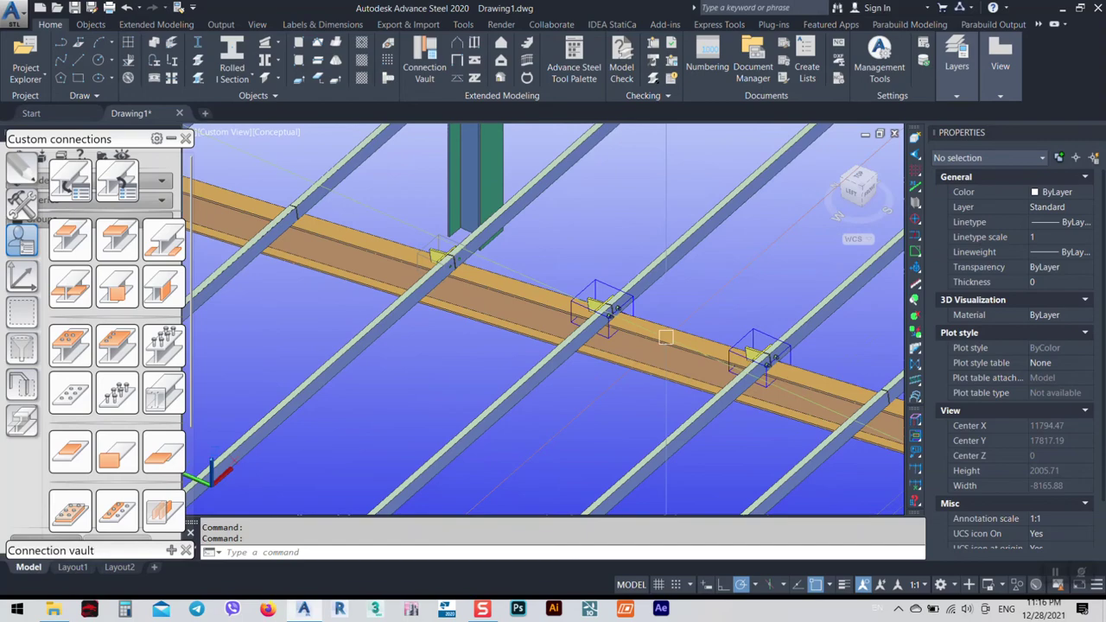
scroll(765, 350, "up", 5)
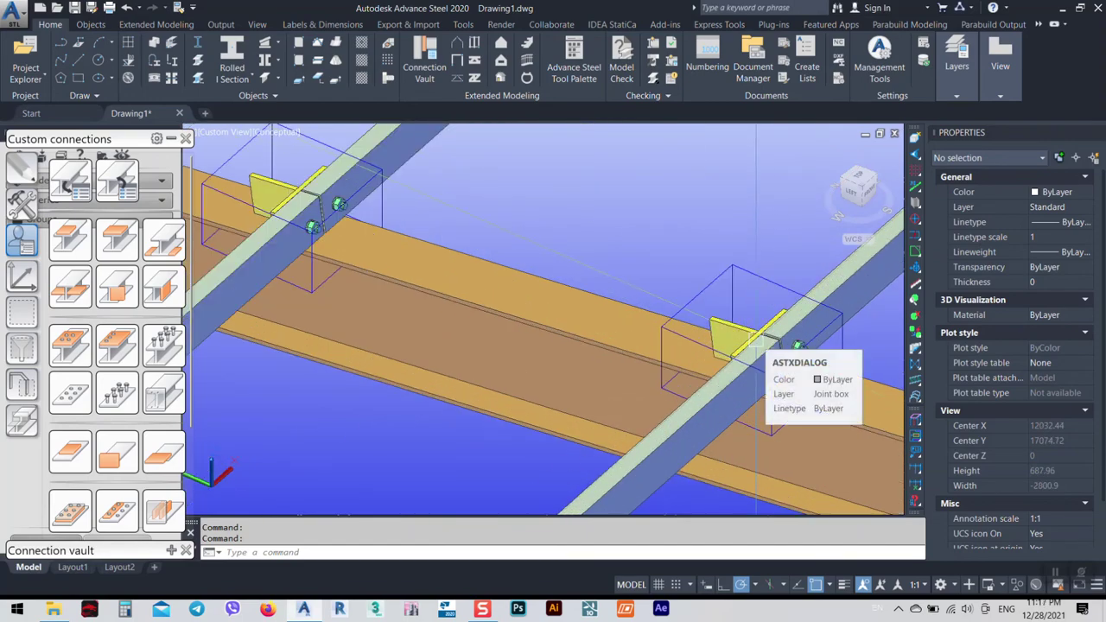
scroll(756, 346, "down", 4)
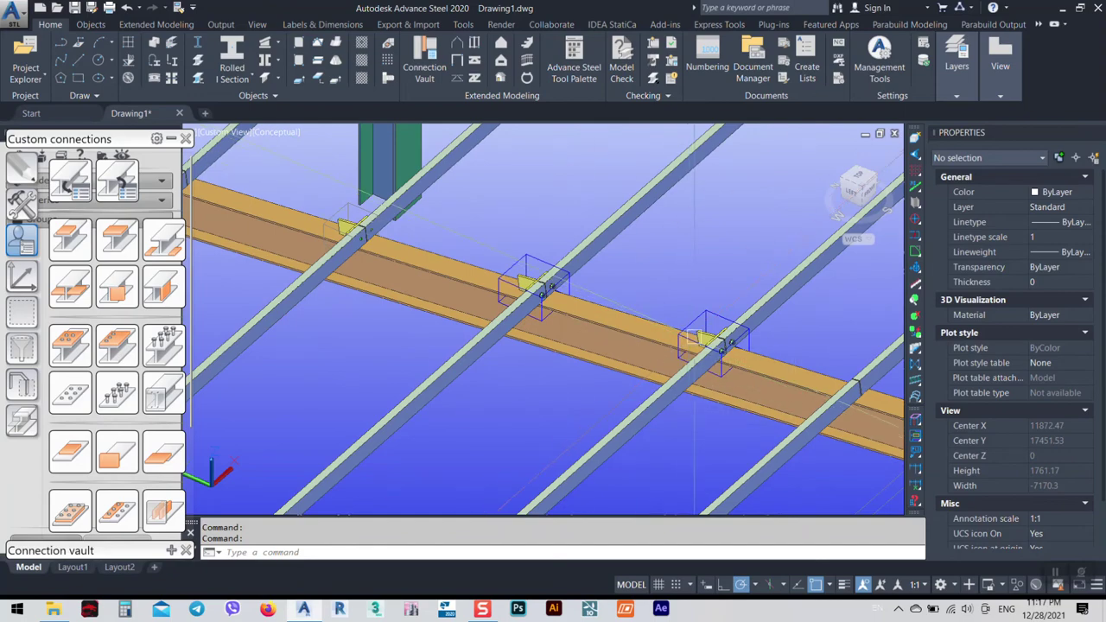
scroll(694, 335, "up", 2)
middle_click_drag(677, 387, 614, 298)
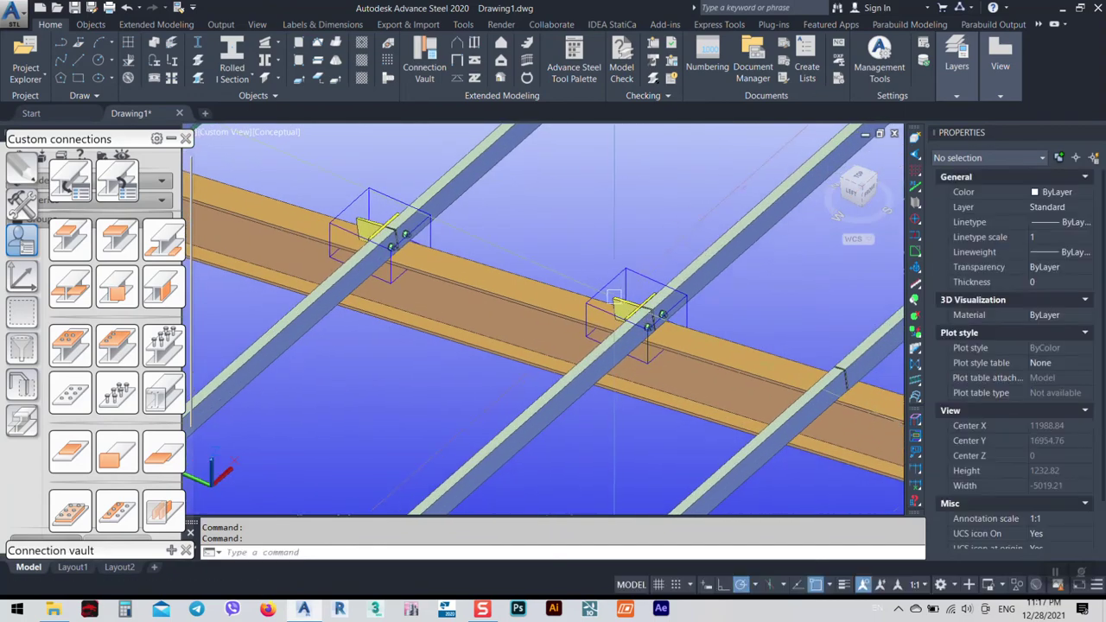
Step: Set the diameter of the near bolt in the newly placed purlin connection to 20 mm
scroll(682, 354, "up", 6)
left_click(687, 374)
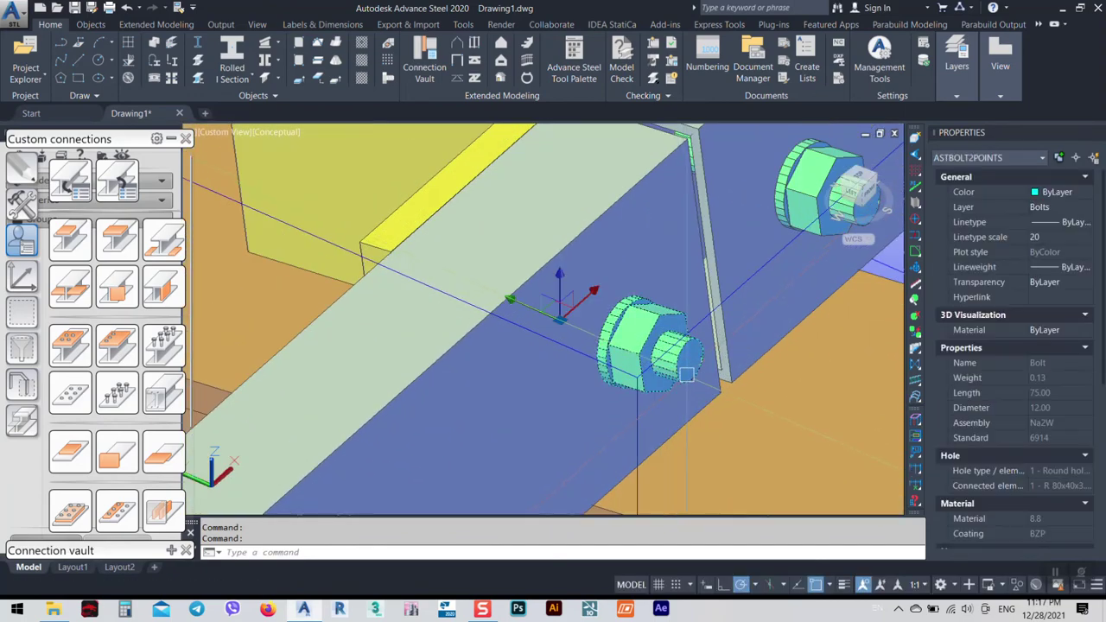
scroll(686, 374, "down", 5)
right_click(622, 294)
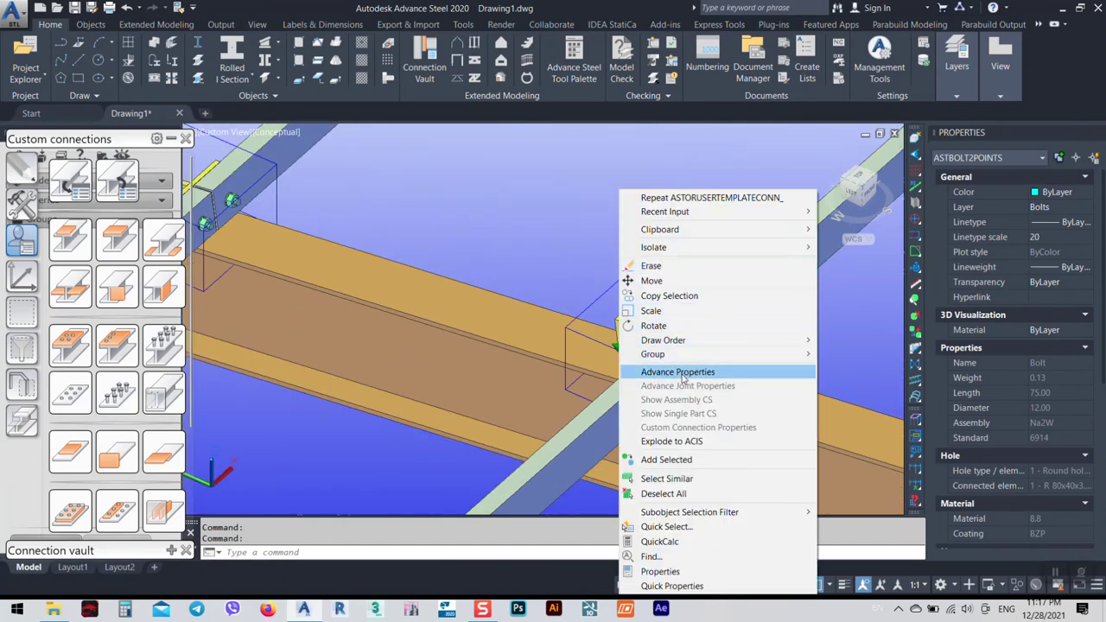
left_click(678, 371)
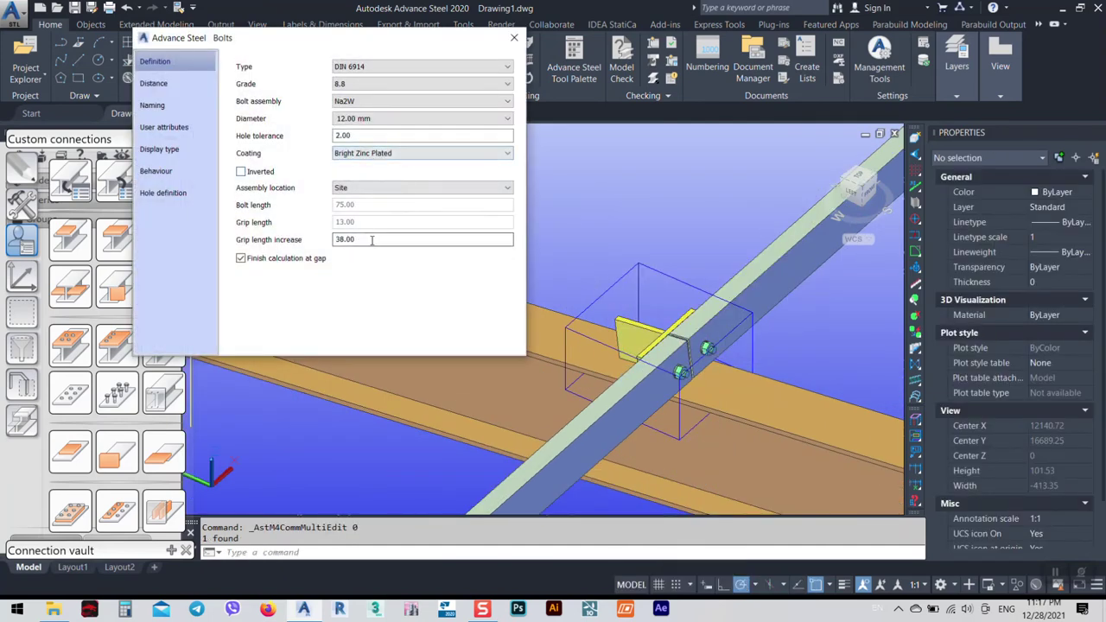
left_click(367, 118)
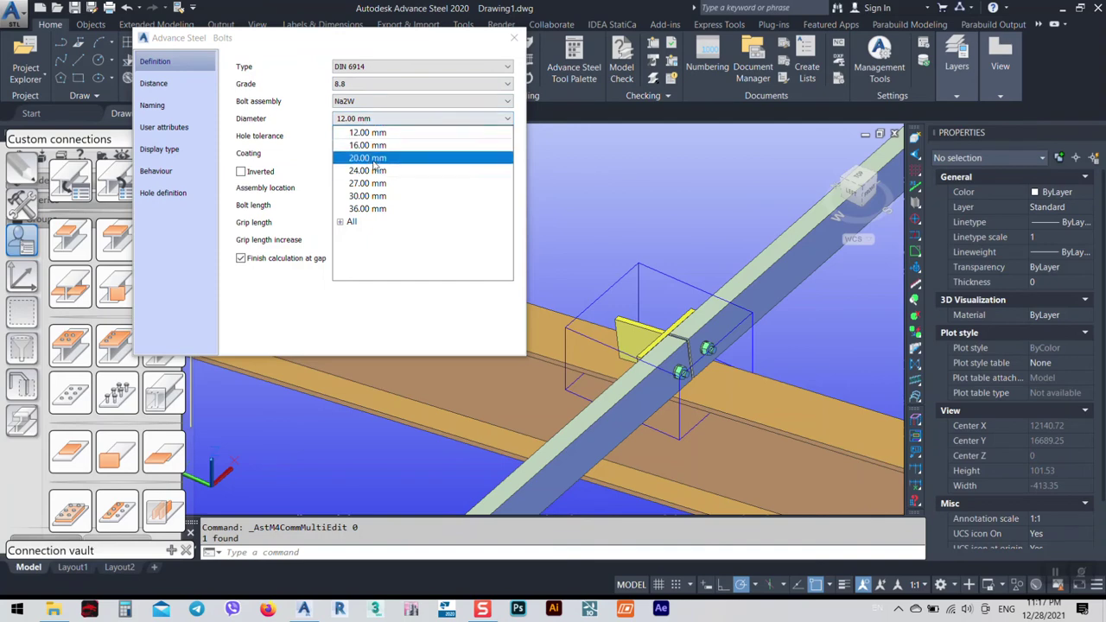
left_click(367, 158)
left_click(514, 37)
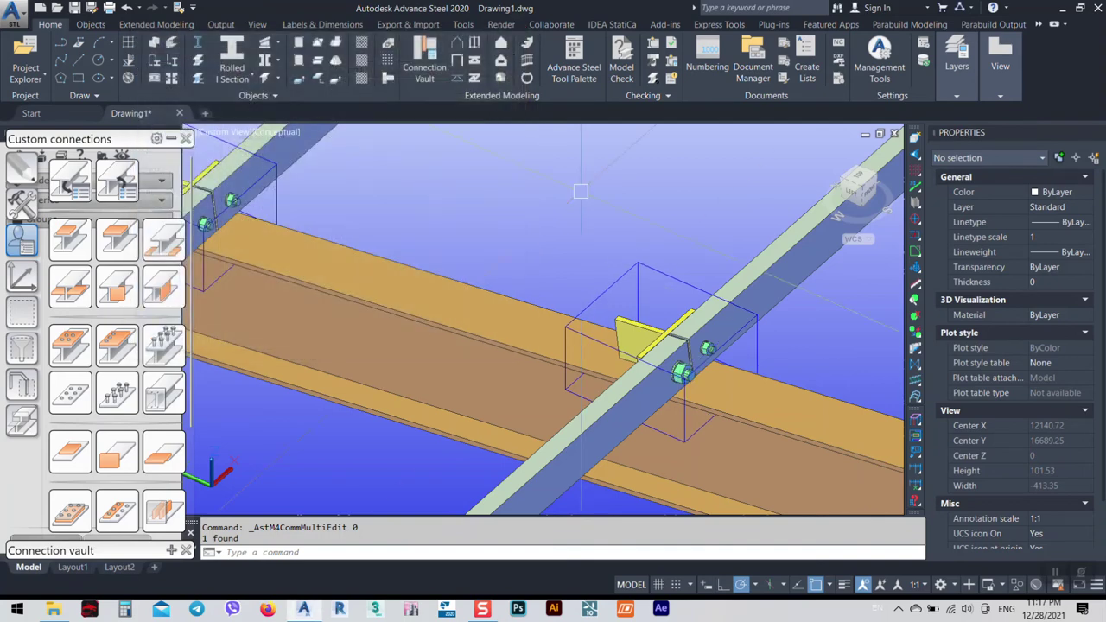
scroll(543, 296, "down", 5)
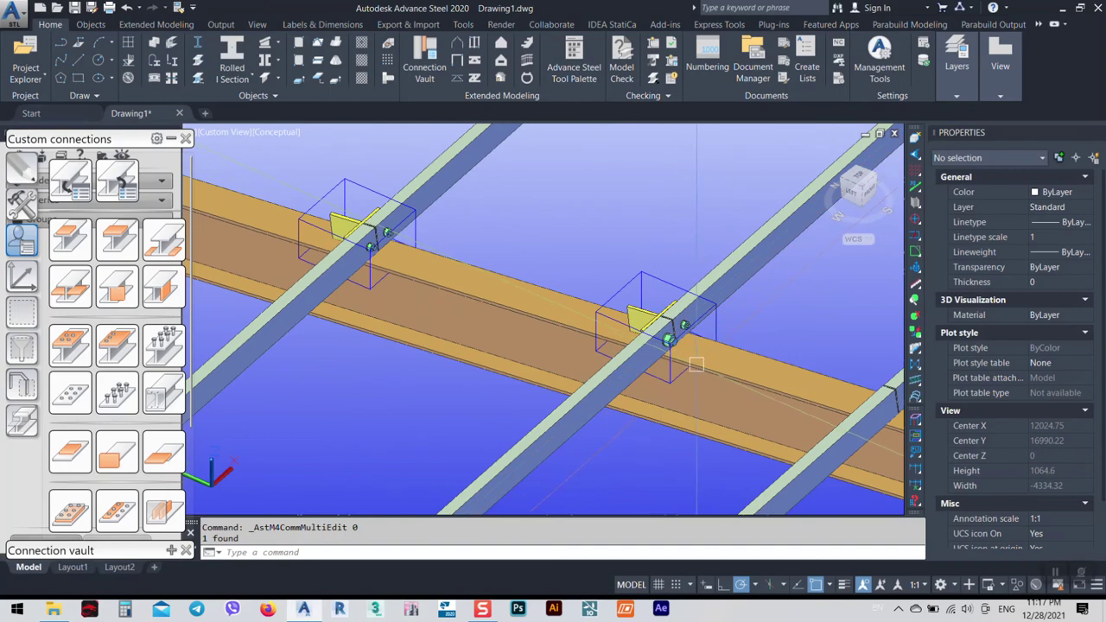
left_click(22, 203)
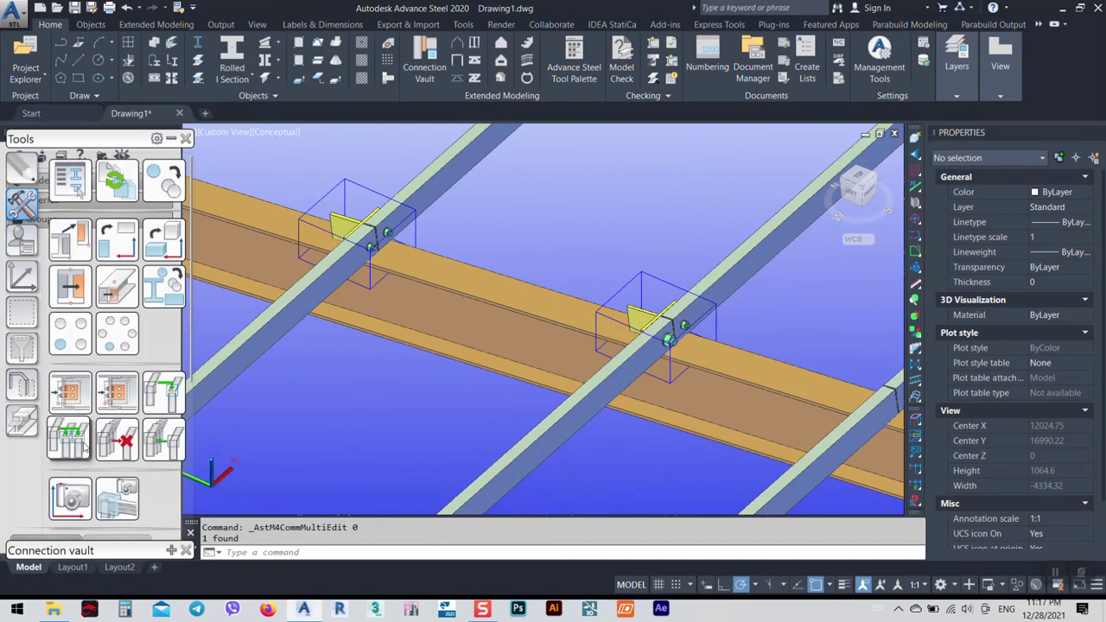
left_click(163, 393)
scroll(652, 320, "up", 3)
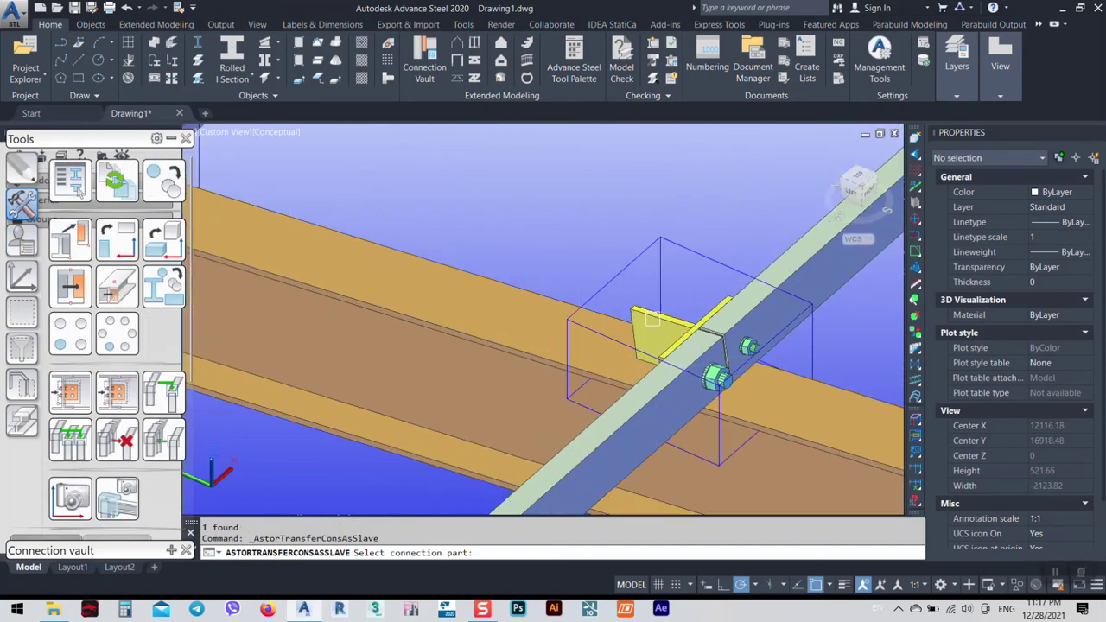
left_click(683, 252)
key("Return")
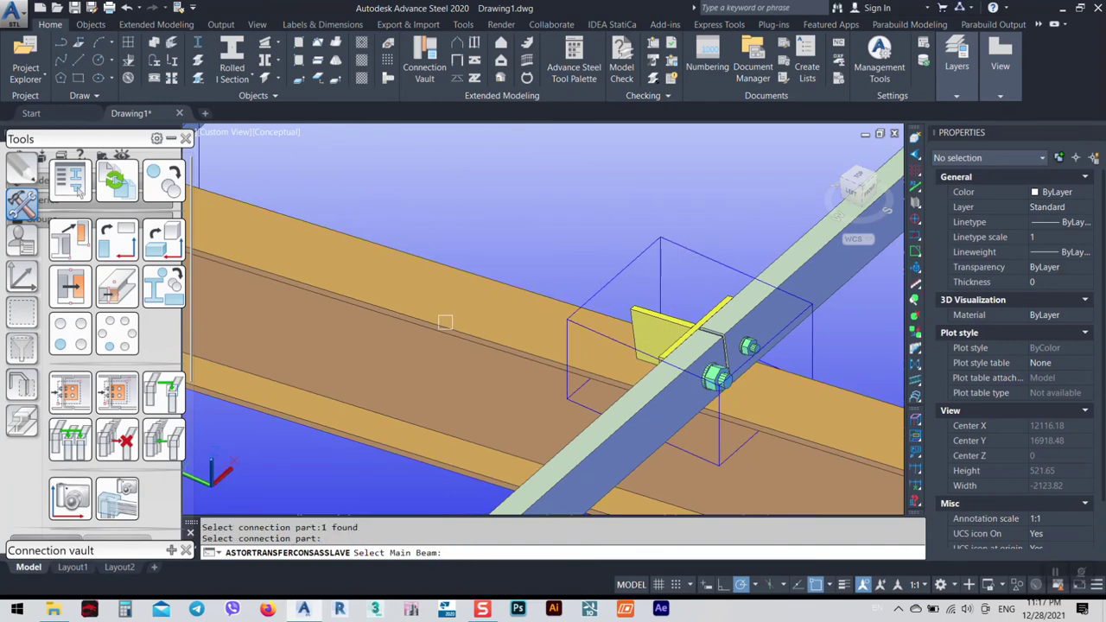
scroll(408, 332, "down", 3)
key("Escape")
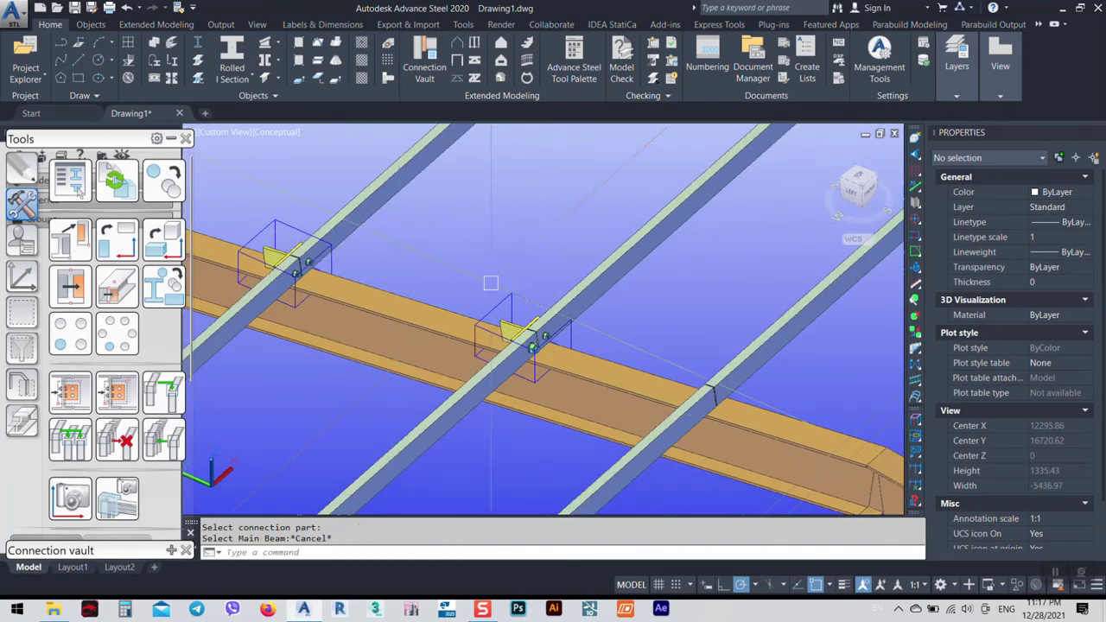
Step: Try to transfer the purlin connection as slave to the next joint, using only its connection box as the connection part
left_click(167, 395)
scroll(542, 293, "up", 3)
left_click(543, 294)
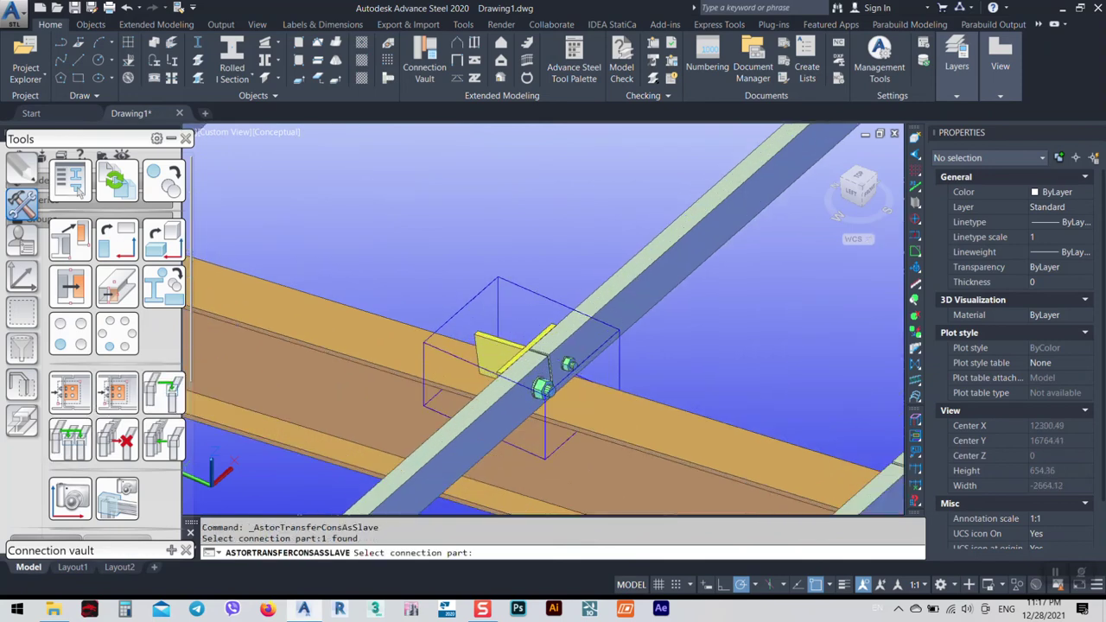
key("Return")
scroll(541, 322, "down", 3)
left_click(579, 355)
left_click(588, 393)
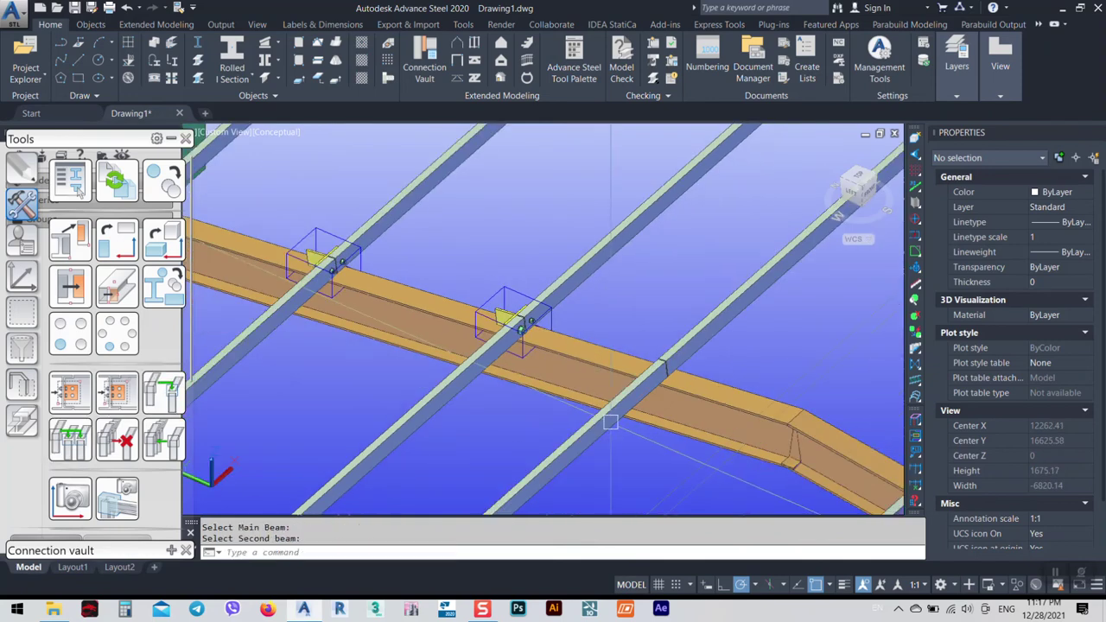
Step: Try the slave transfer to the next purlin joint again, using both the connection box and the splice plate as connection parts
left_click(163, 393)
scroll(535, 298, "up", 3)
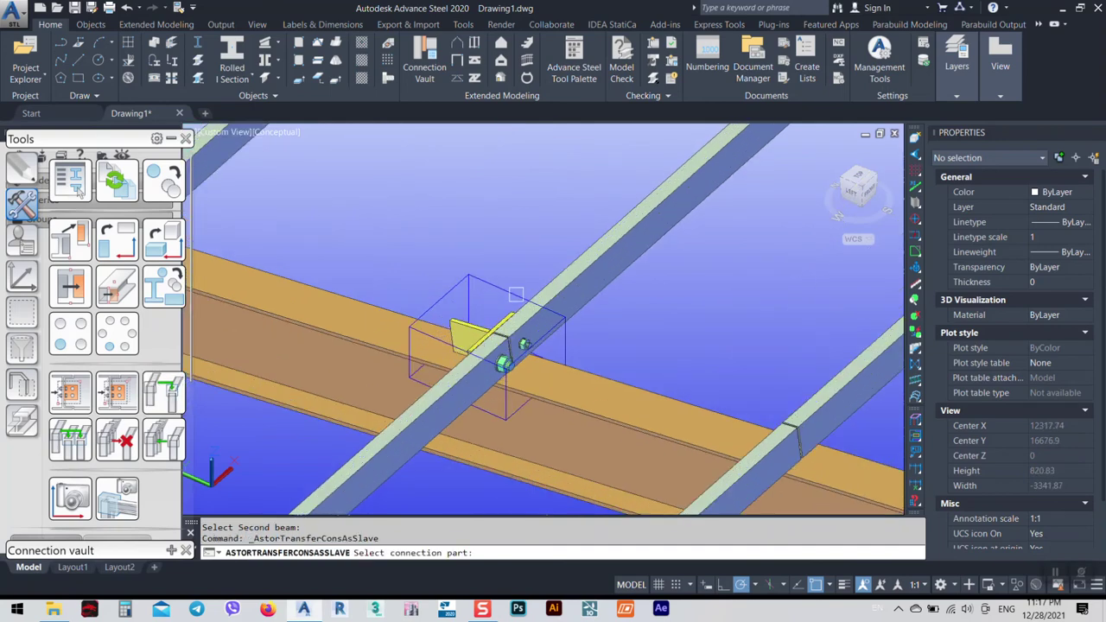
left_click(502, 289)
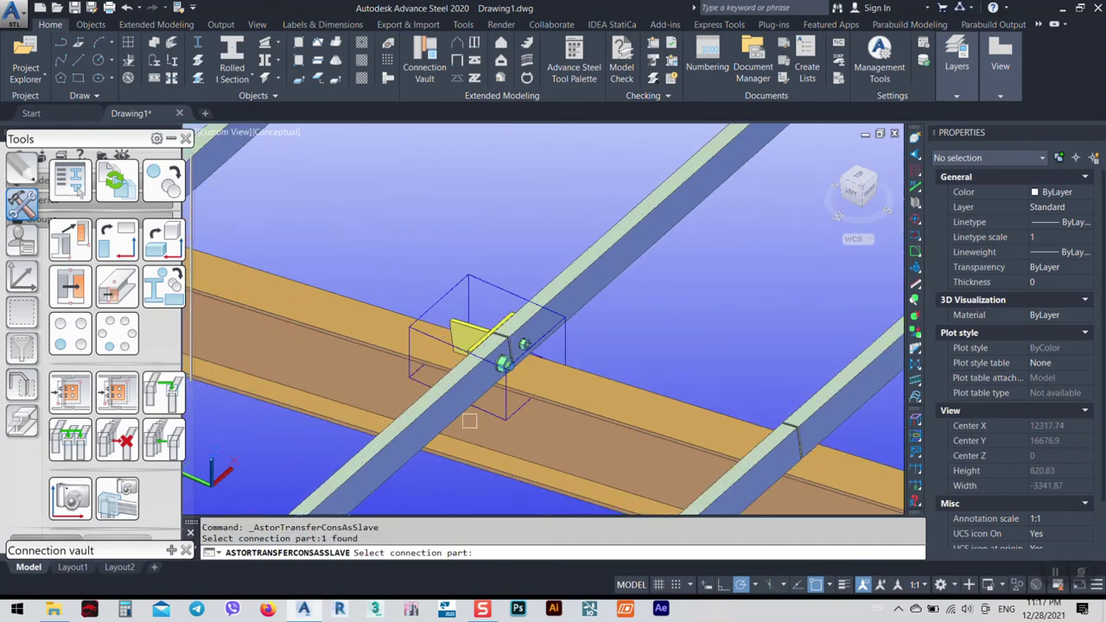
scroll(475, 335, "up", 3)
left_click(468, 326)
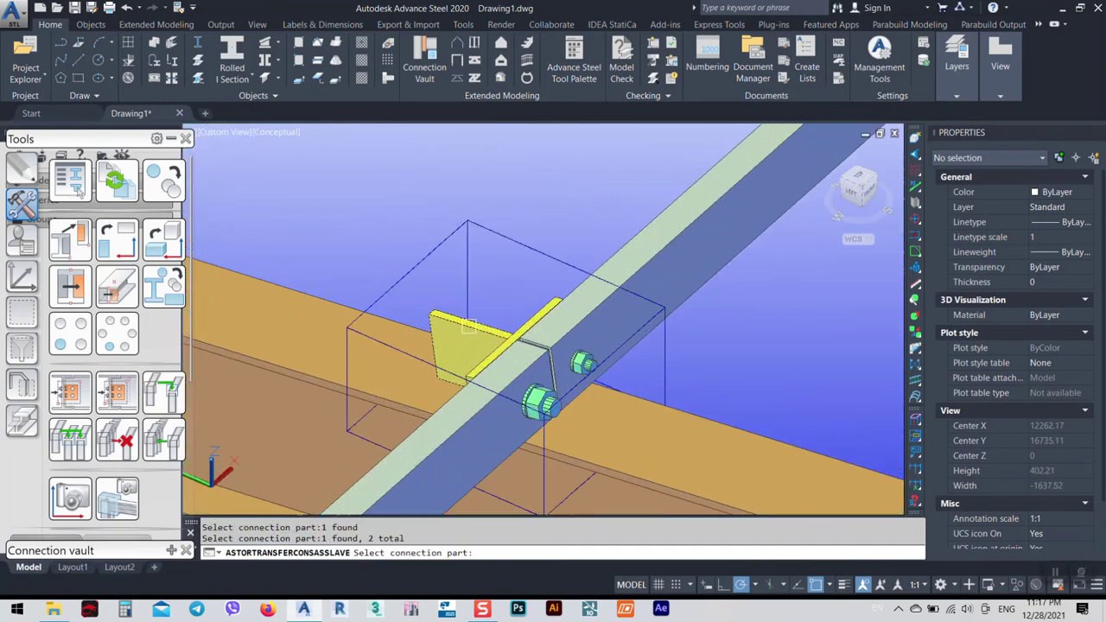
key("Return")
scroll(471, 329, "down", 4)
left_click(664, 426)
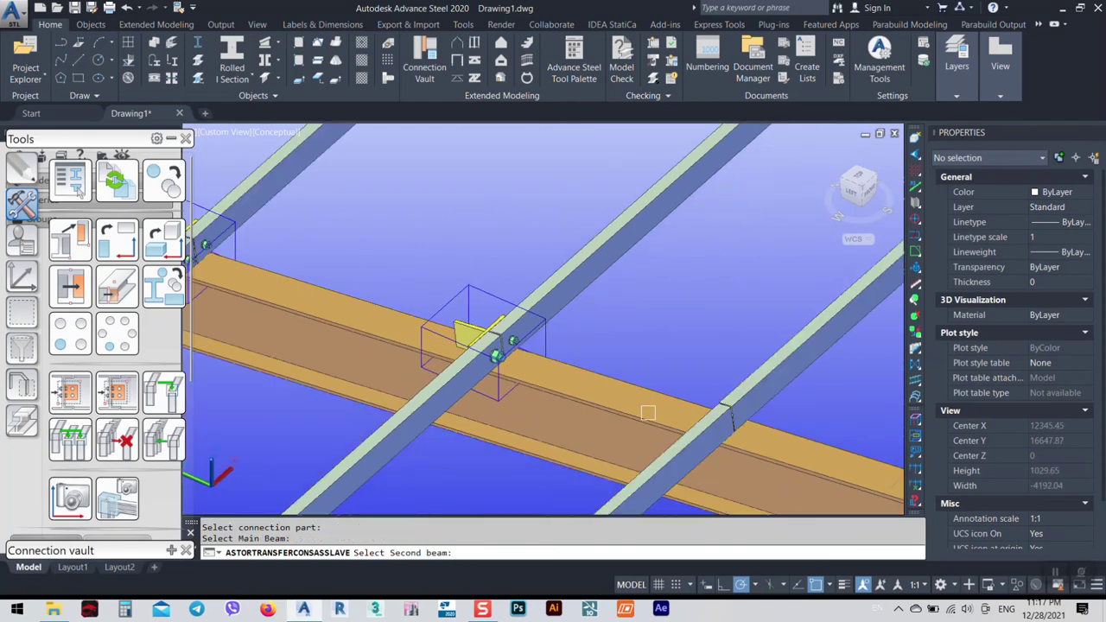
left_click(655, 456)
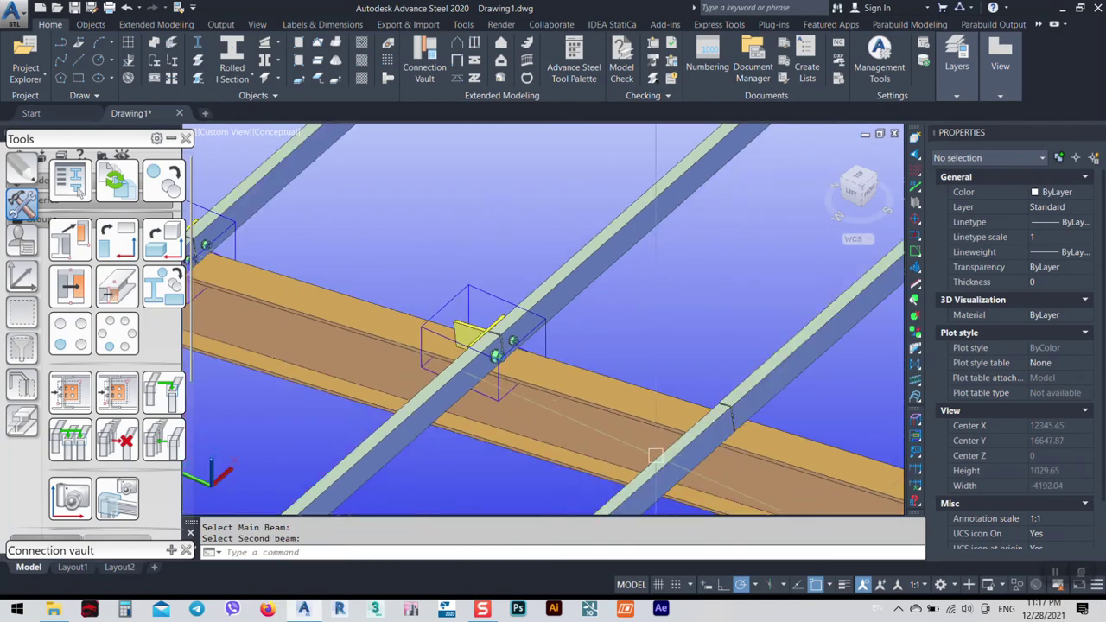
Step: Transfer the connection as slave by its splice plate to the next joint, with the rafter as main beam and the purlins as second and third beams
left_click(166, 393)
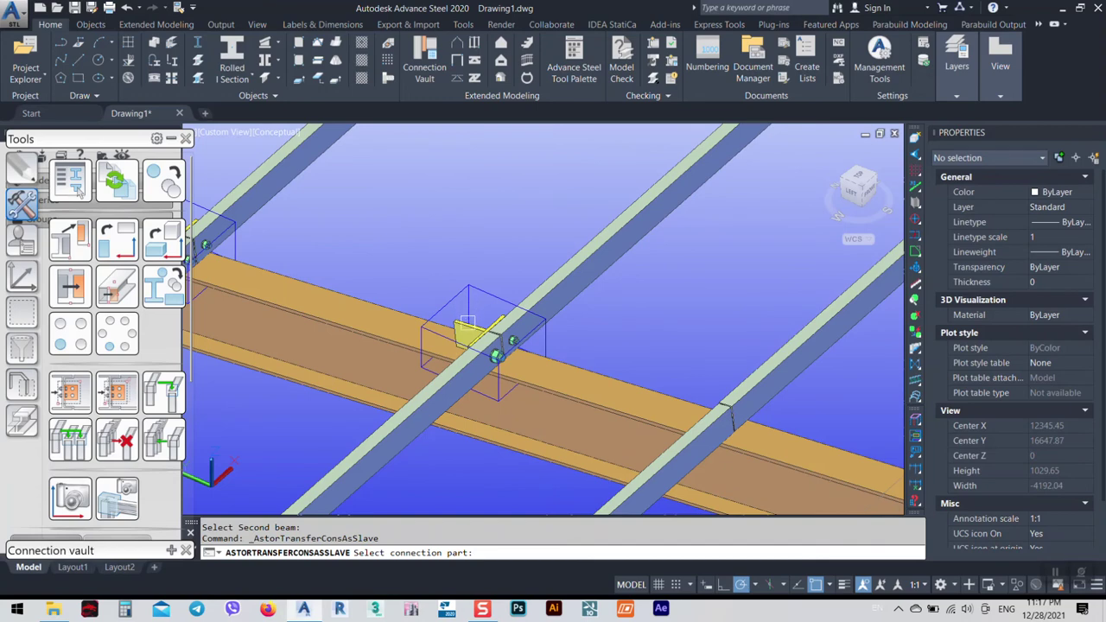
left_click(467, 321)
key("Return")
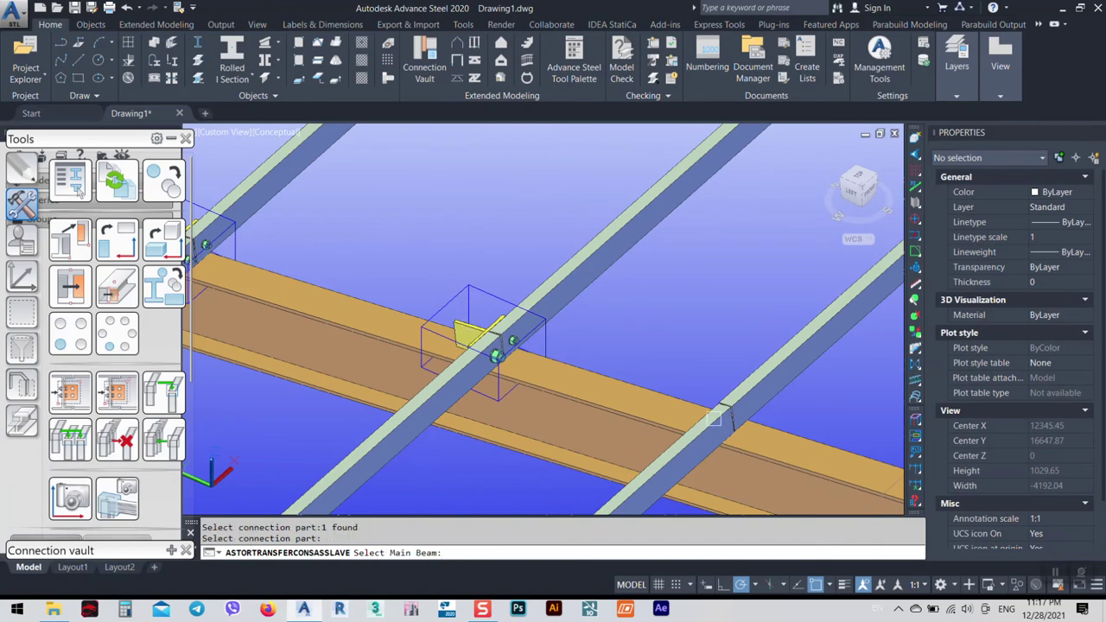
left_click(649, 435)
left_click(619, 492)
key("Return")
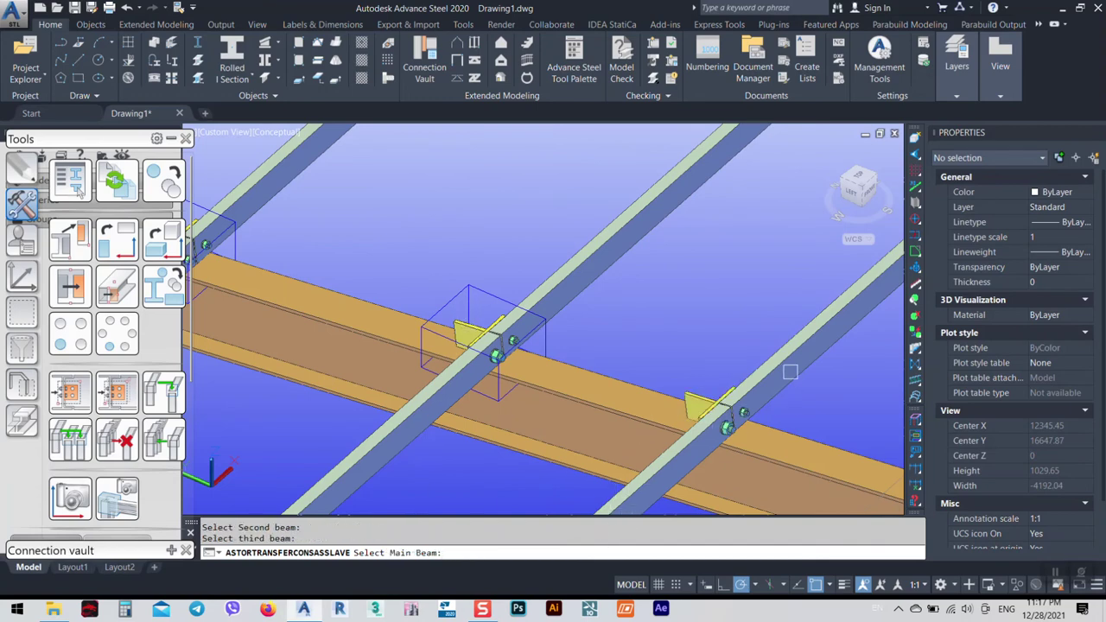
key("Return")
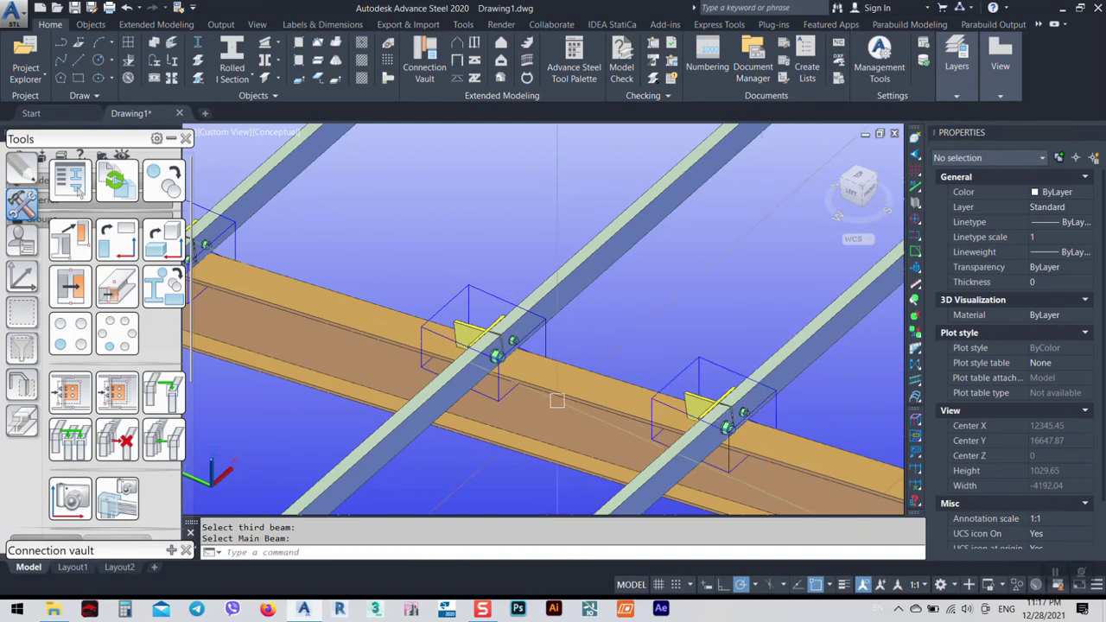
Step: Set the diameter of the near bolt in the source purlin connection to 12 mm
scroll(497, 350, "up", 3)
left_click(507, 357)
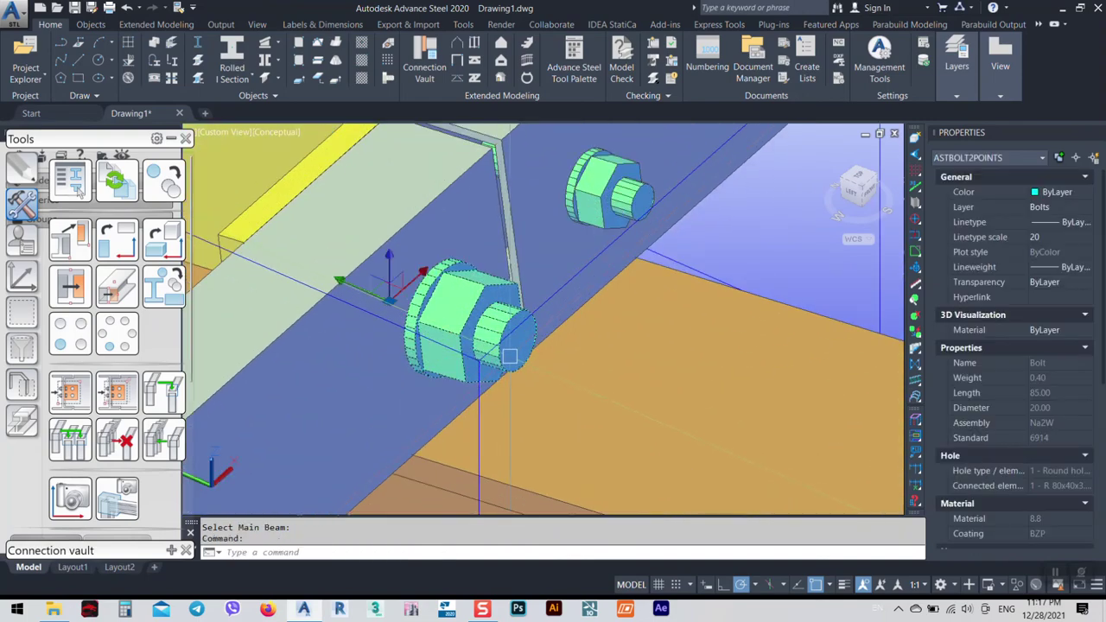
right_click(507, 357)
left_click(577, 371)
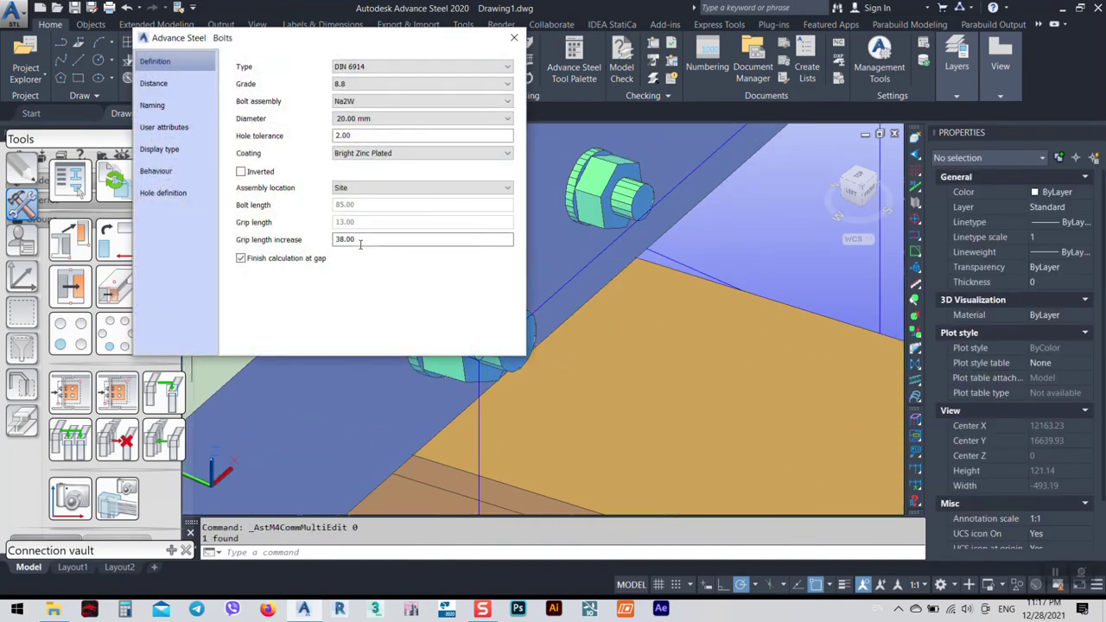
left_click(357, 120)
left_click(363, 131)
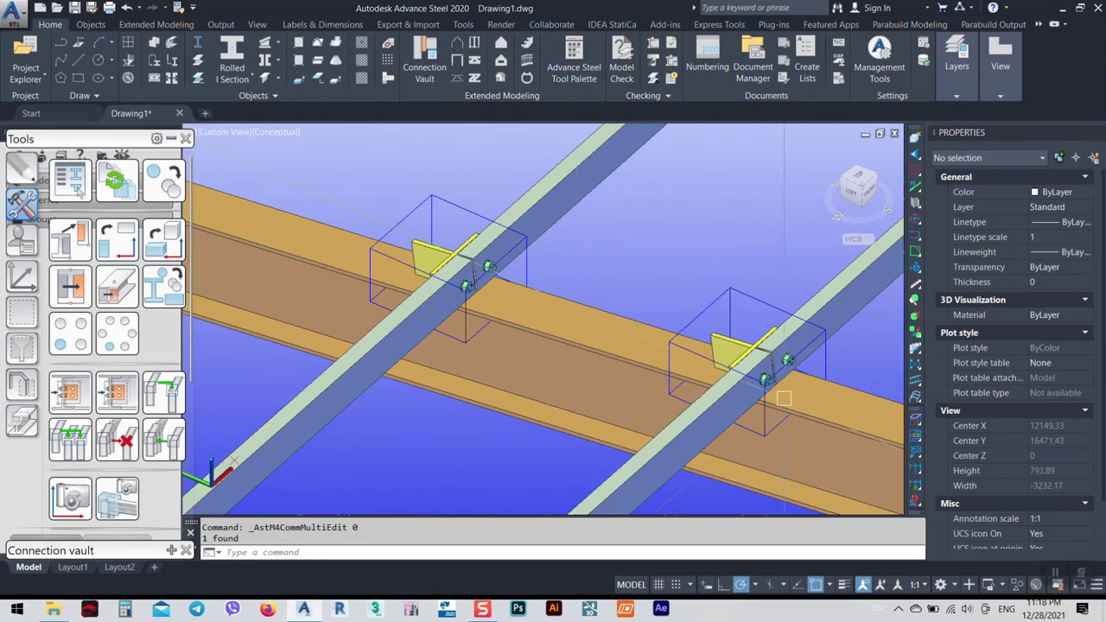
Step: Check the near bolt's properties in the slave connection against the source connection
scroll(784, 398, "up", 5)
scroll(712, 384, "down", 6)
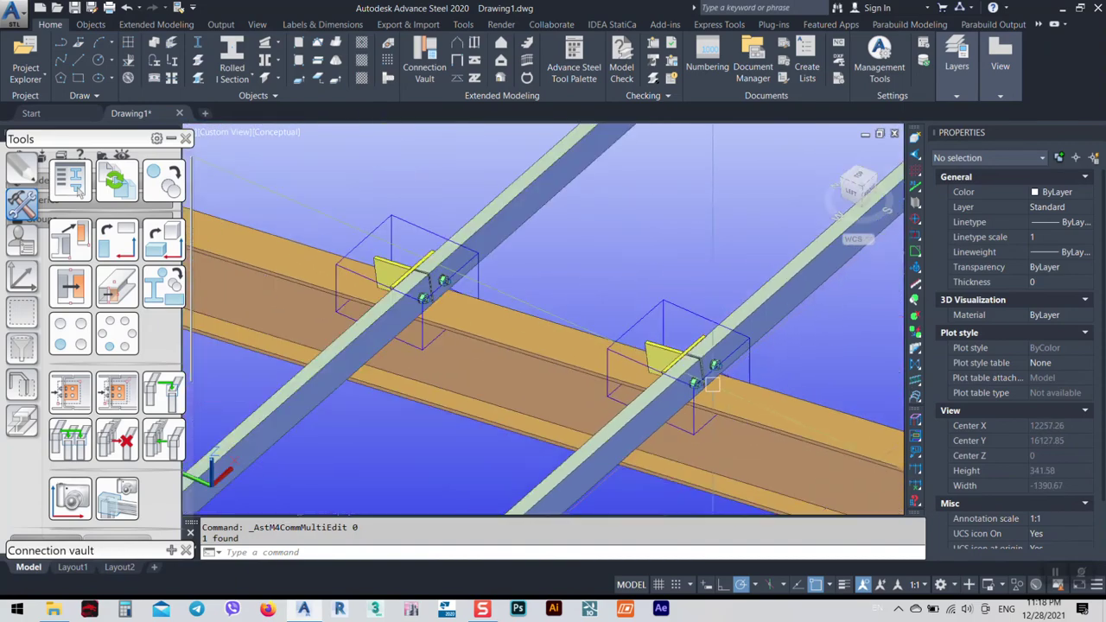
scroll(682, 380, "up", 6)
double_click(727, 392)
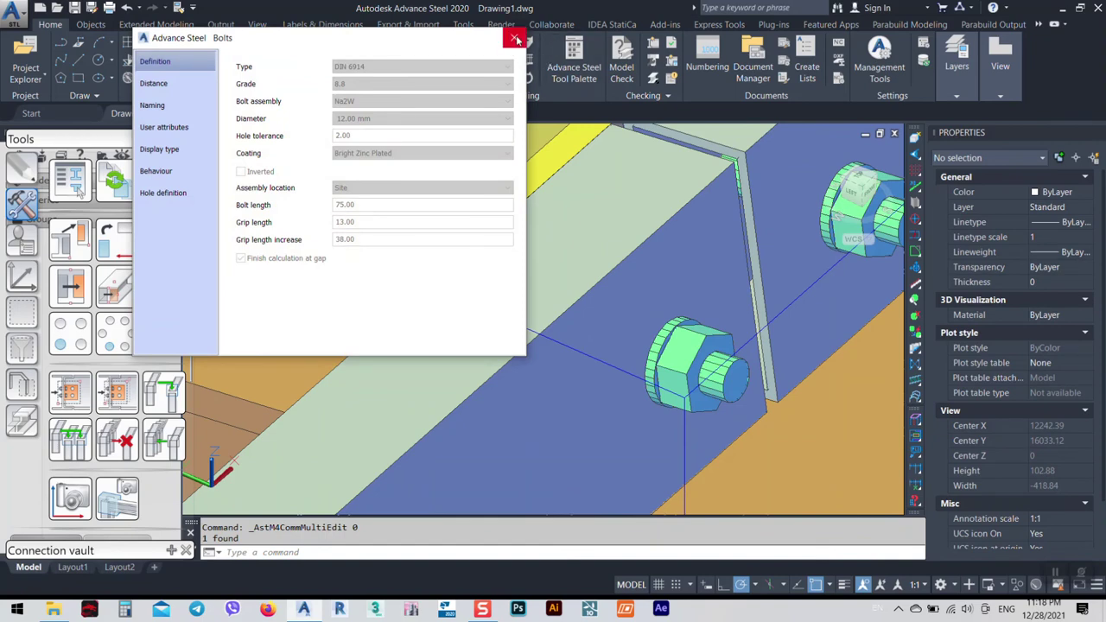
Step: Close the bolt properties and examine the bolted splice connections at the purlin joints along the middle rafter from several angles
left_click(515, 39)
scroll(649, 375, "down", 6)
key("Escape")
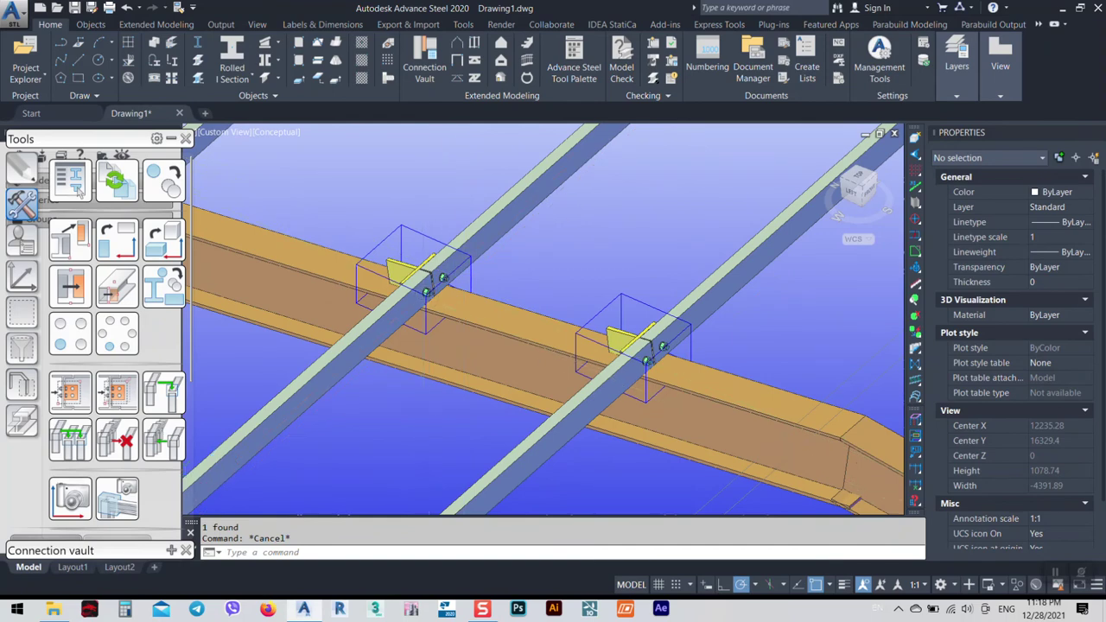
scroll(425, 294, "up", 4)
middle_click_drag(570, 349, 570, 377, "shift")
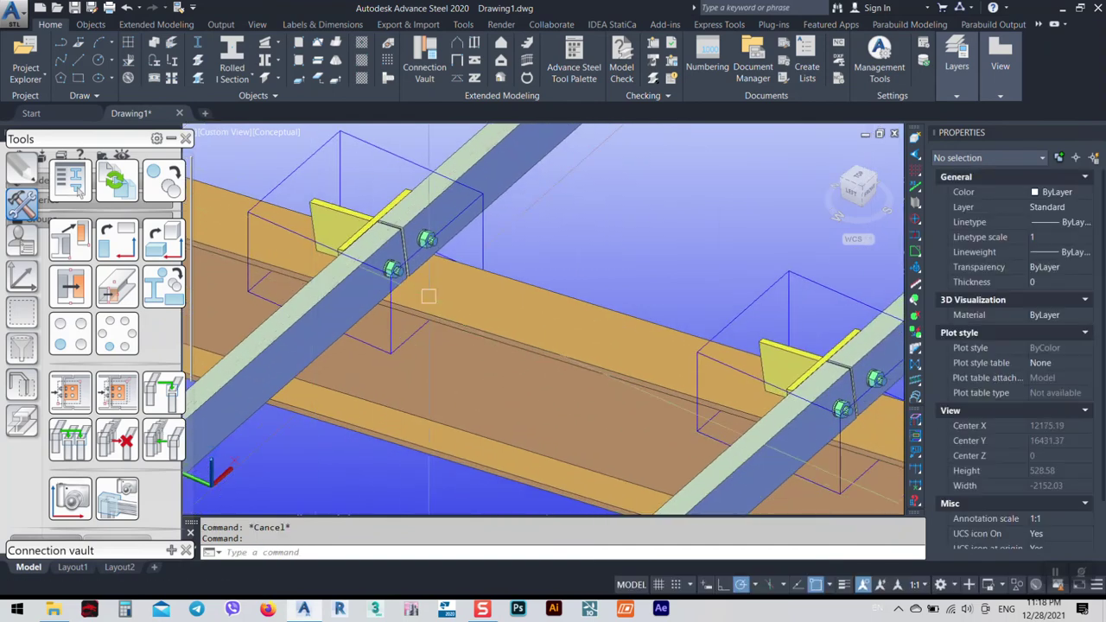
scroll(429, 295, "down", 4)
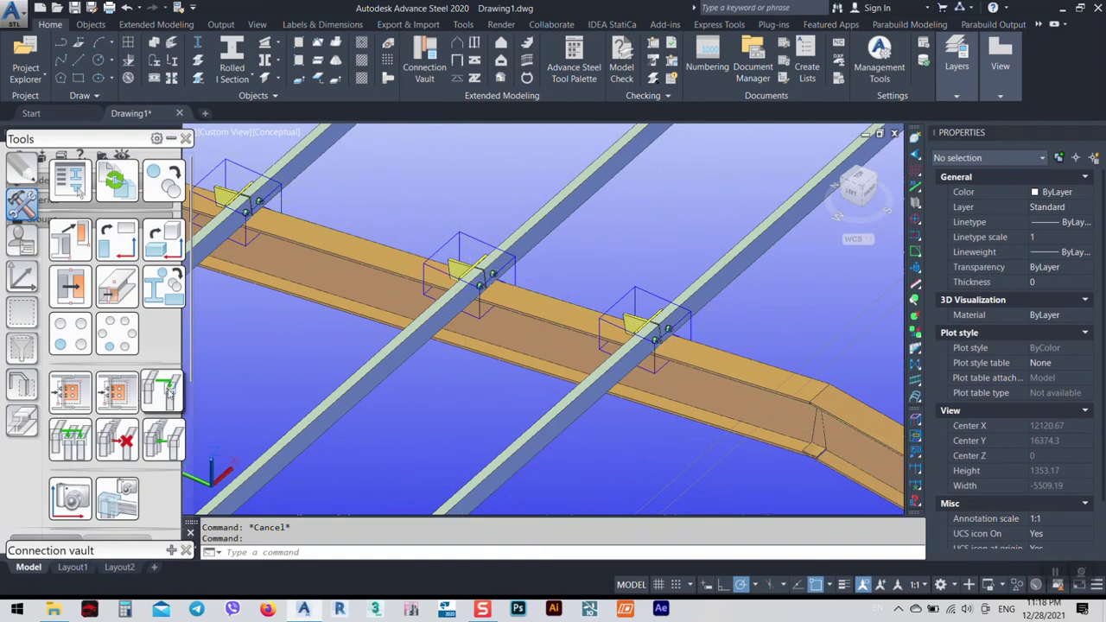
middle_click_drag(455, 299, 512, 315)
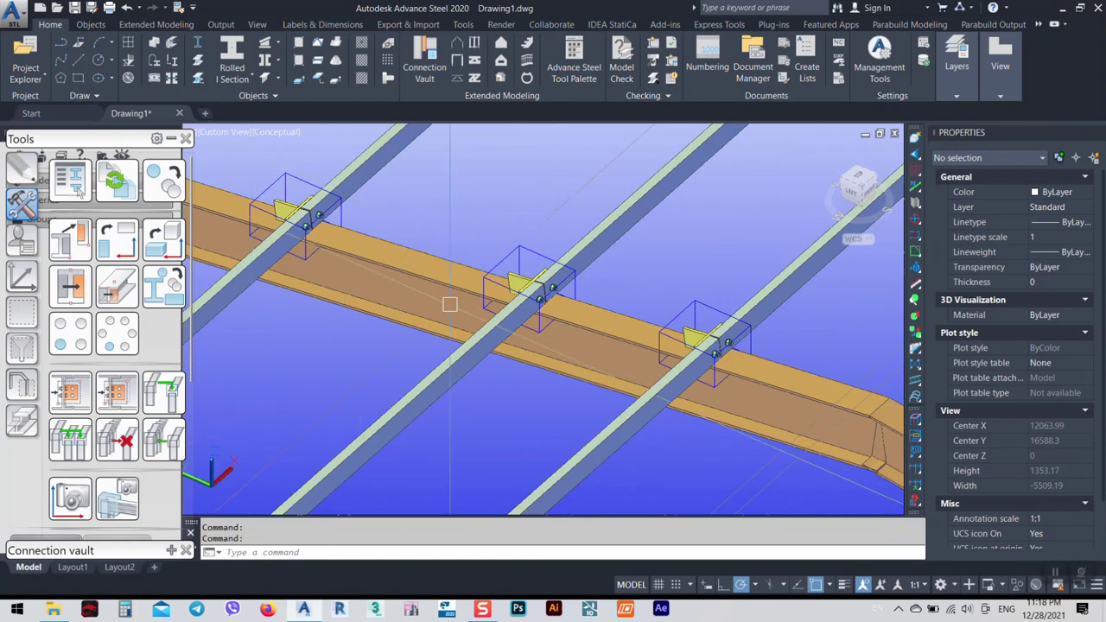
scroll(555, 298, "up", 2)
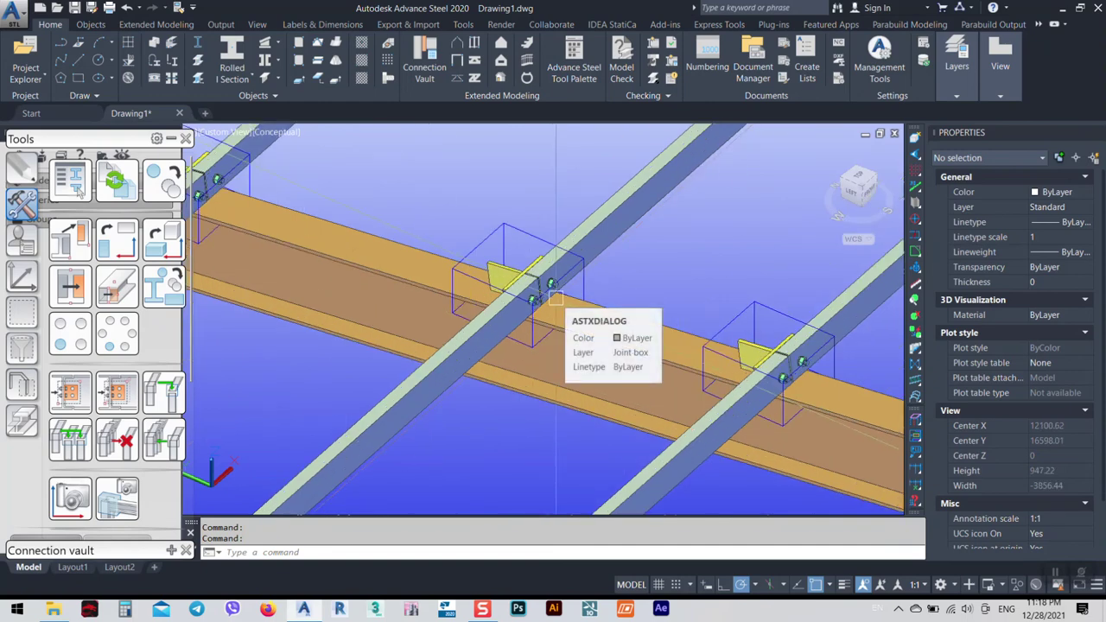
scroll(556, 298, "down", 2)
scroll(615, 328, "down", 1)
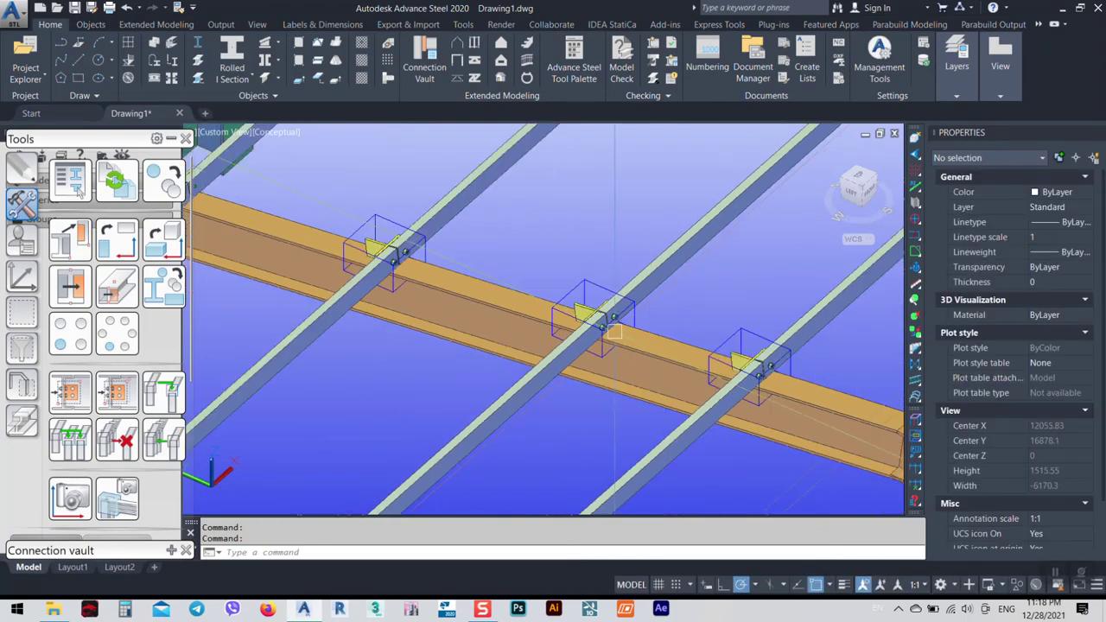
middle_click_drag(730, 452, 556, 304, "shift")
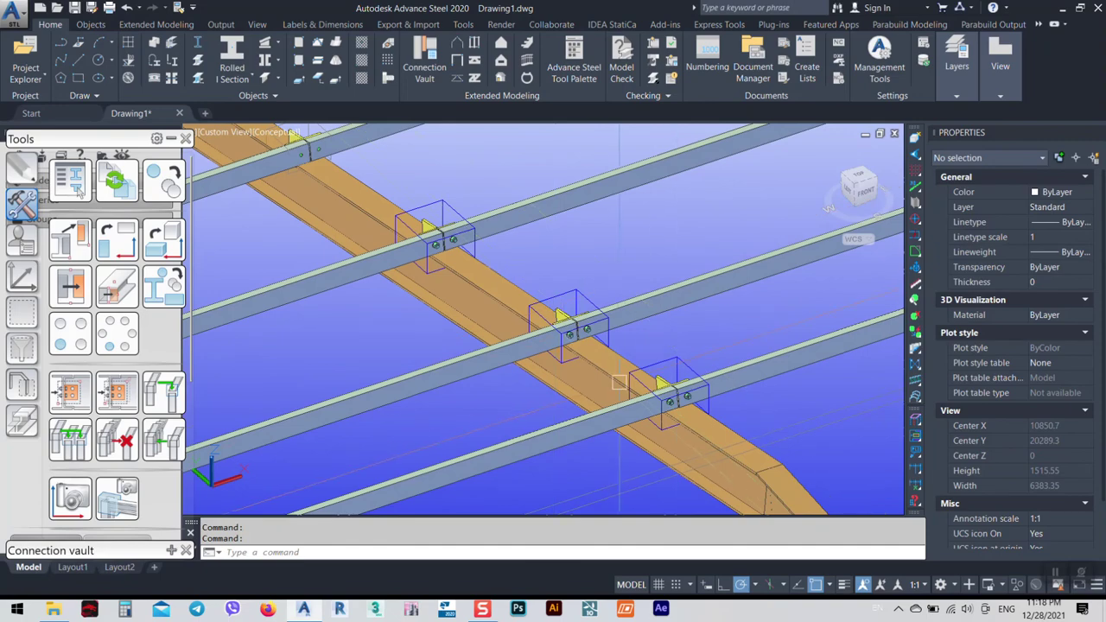
middle_click_drag(604, 381, 605, 328, "shift")
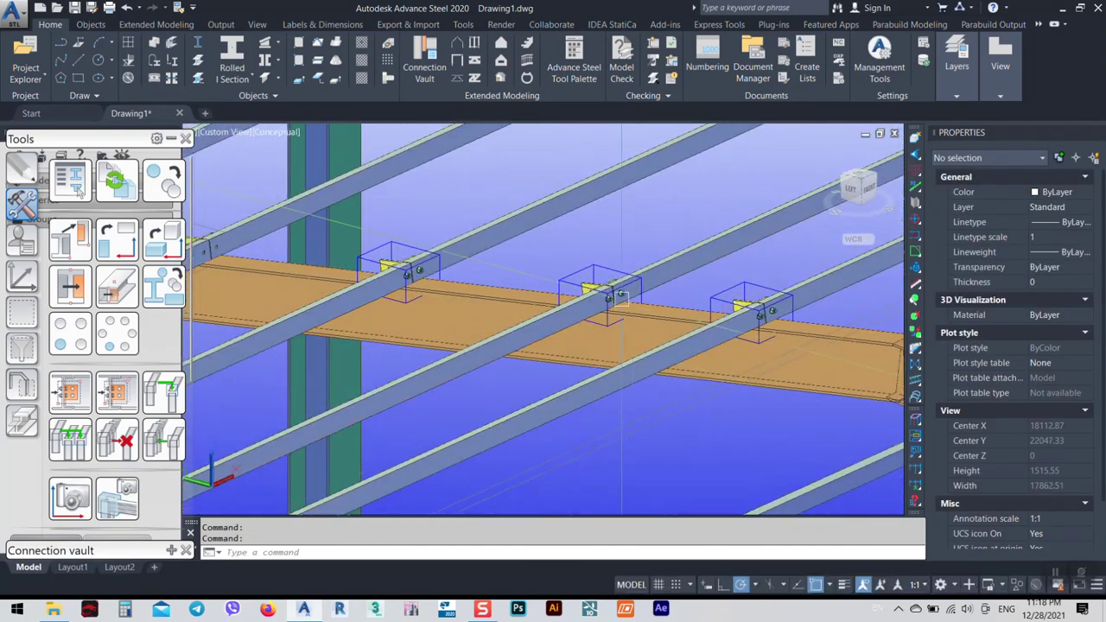
scroll(568, 313, "up", 3)
scroll(633, 276, "down", 5)
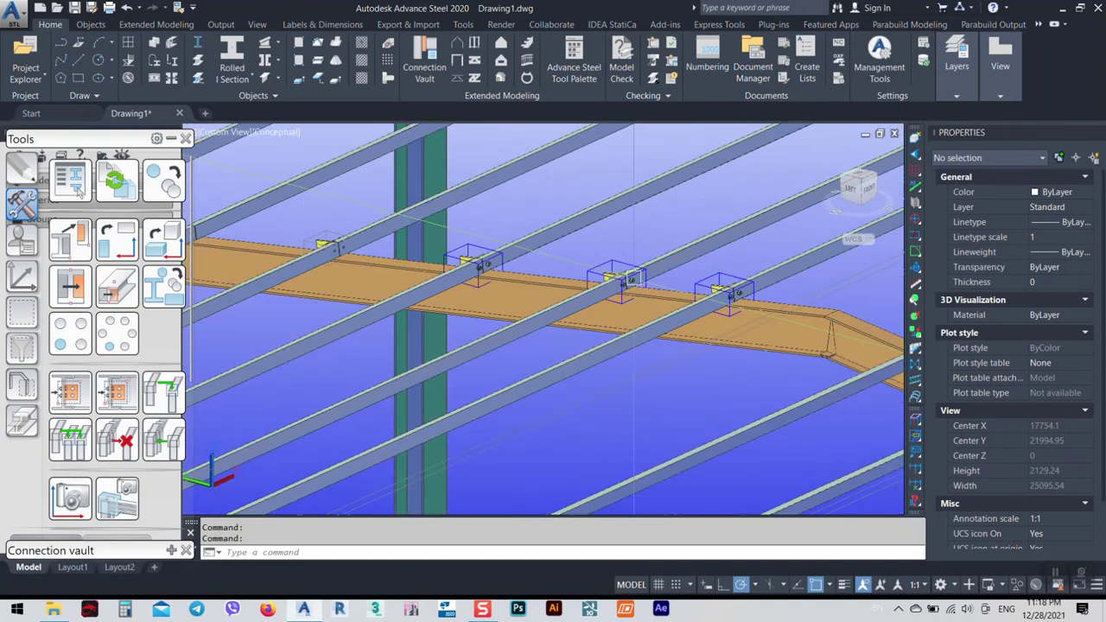
middle_click_drag(634, 276, 481, 273, "shift")
scroll(706, 346, "up", 2)
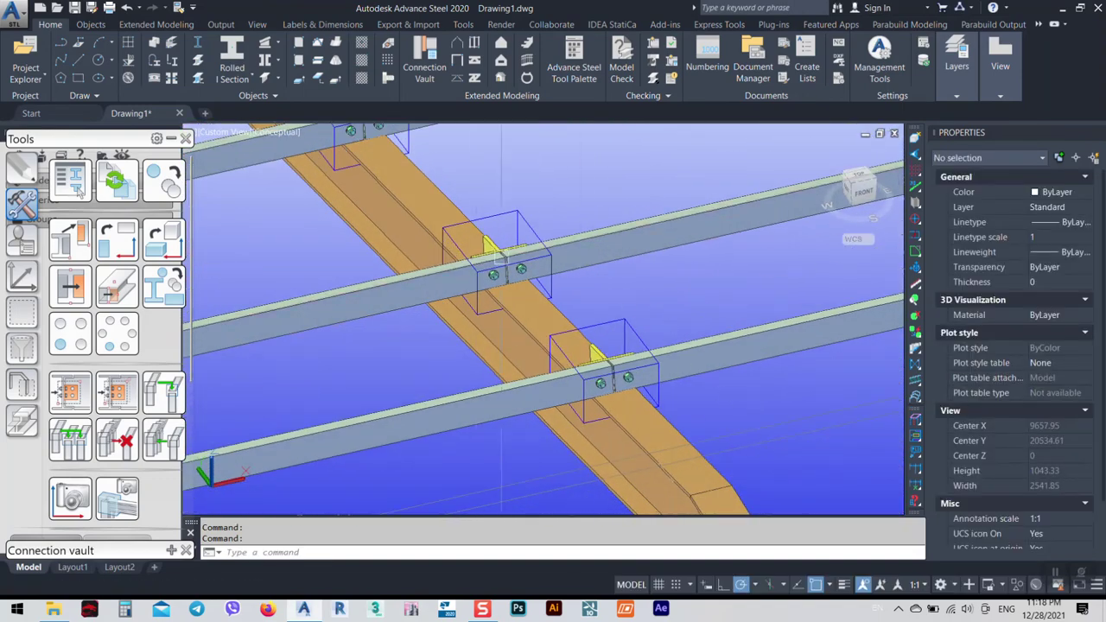
scroll(576, 313, "down", 3)
middle_click_drag(576, 312, 611, 272, "shift")
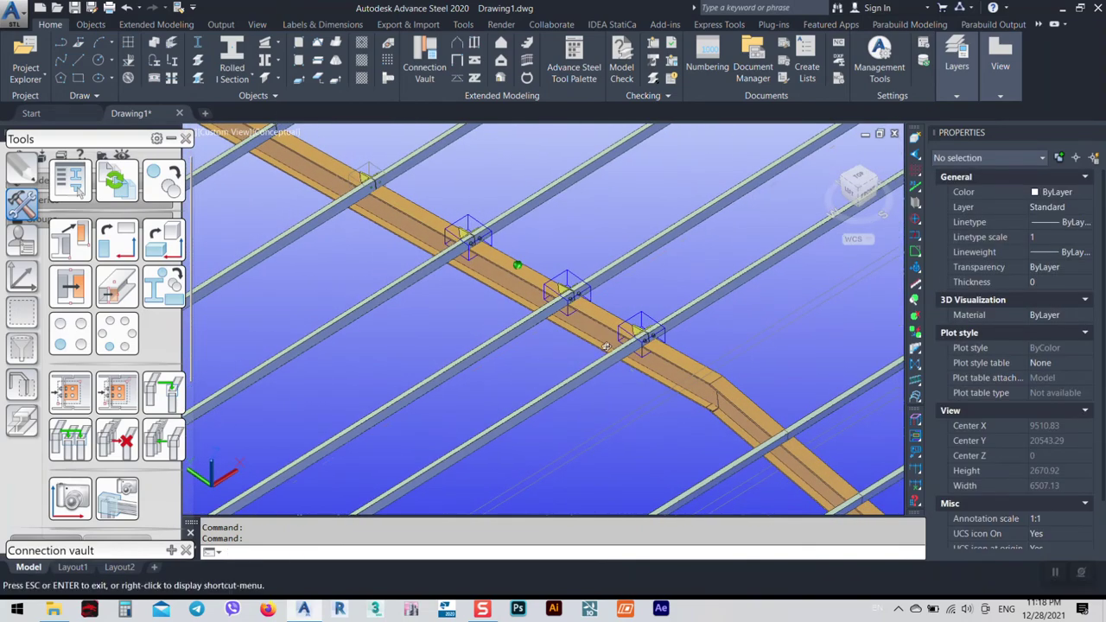
scroll(611, 272, "up", 4)
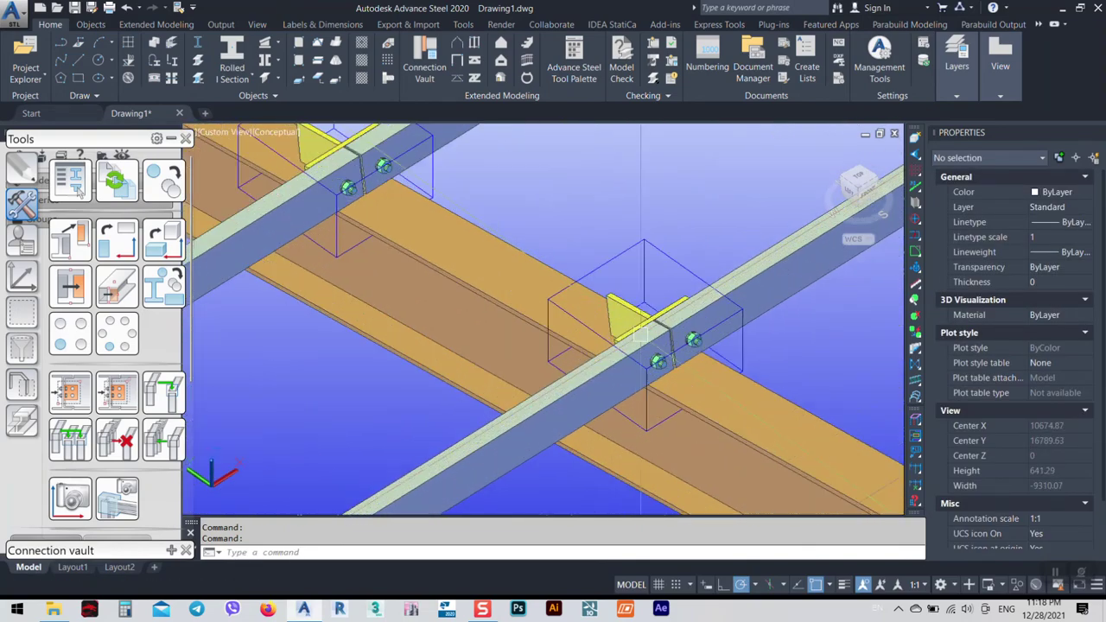
Step: Delete the upright stiffener plate and the rest of the bolted splice connection at the third purlin joint from the rafter bend
scroll(556, 300, "down", 4)
scroll(556, 301, "up", 5)
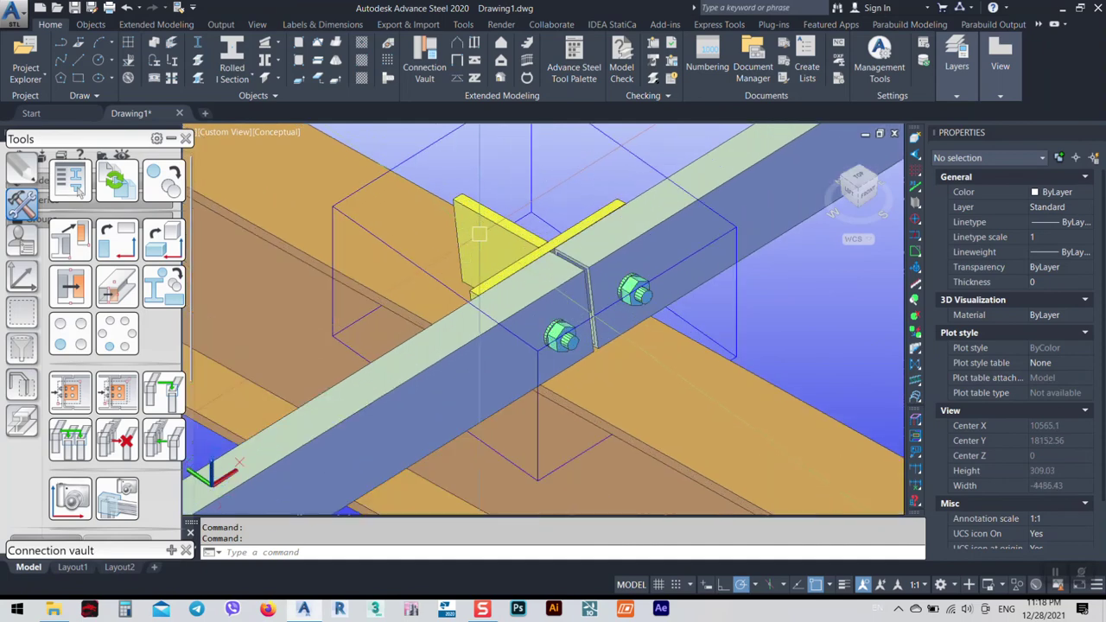
left_click(480, 218)
key("Delete")
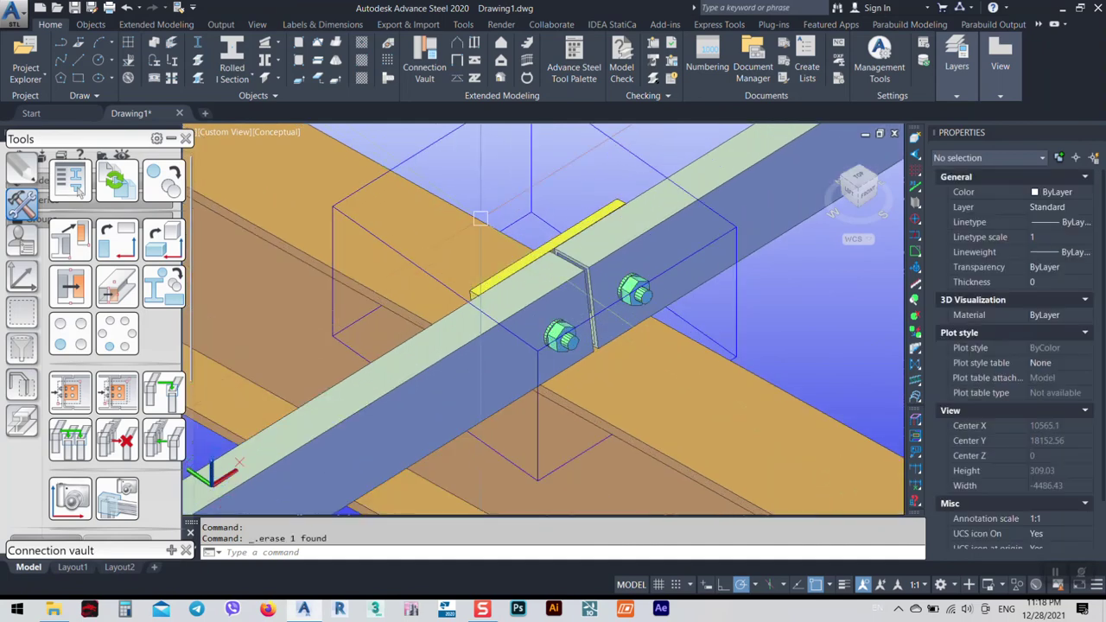
scroll(614, 342, "down", 3)
left_click(461, 199)
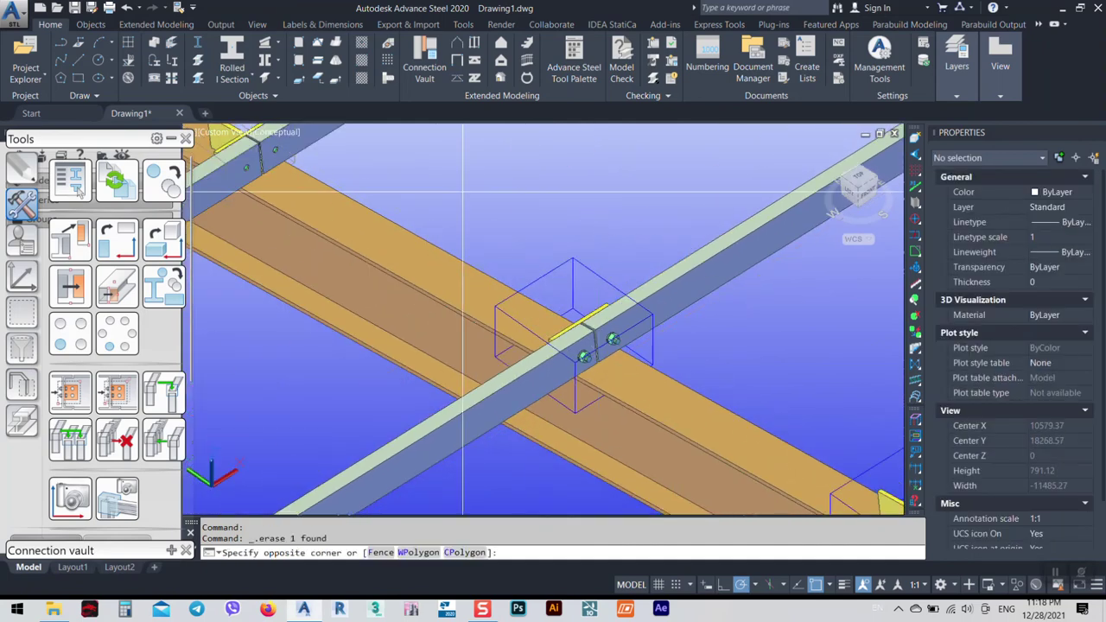
left_click(707, 474)
key("Delete")
scroll(546, 324, "down", 3)
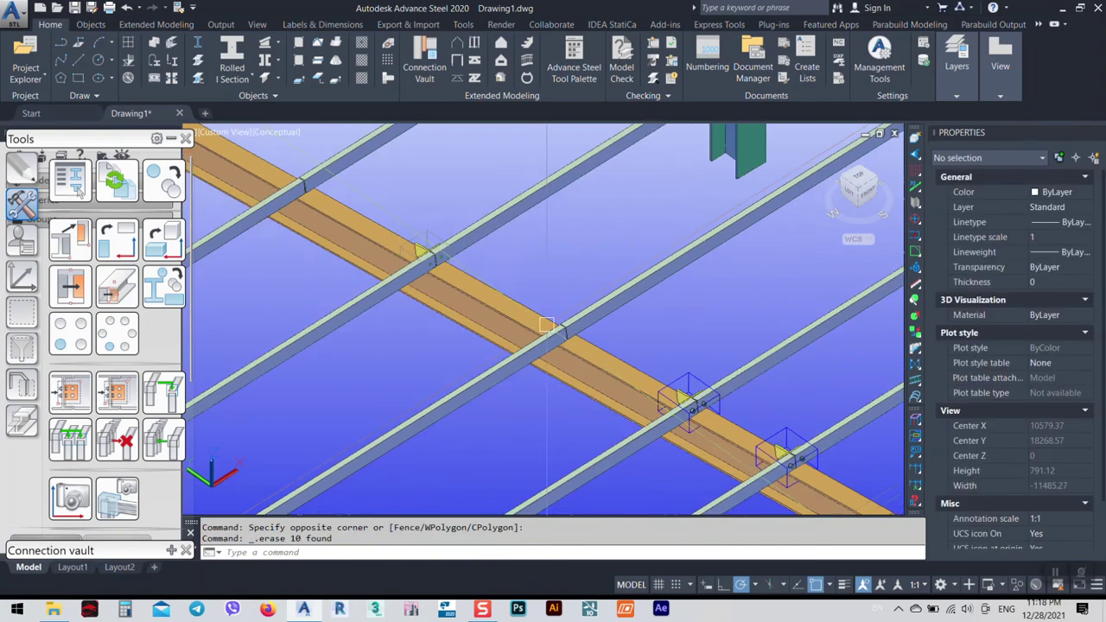
middle_click_drag(682, 406, 659, 363)
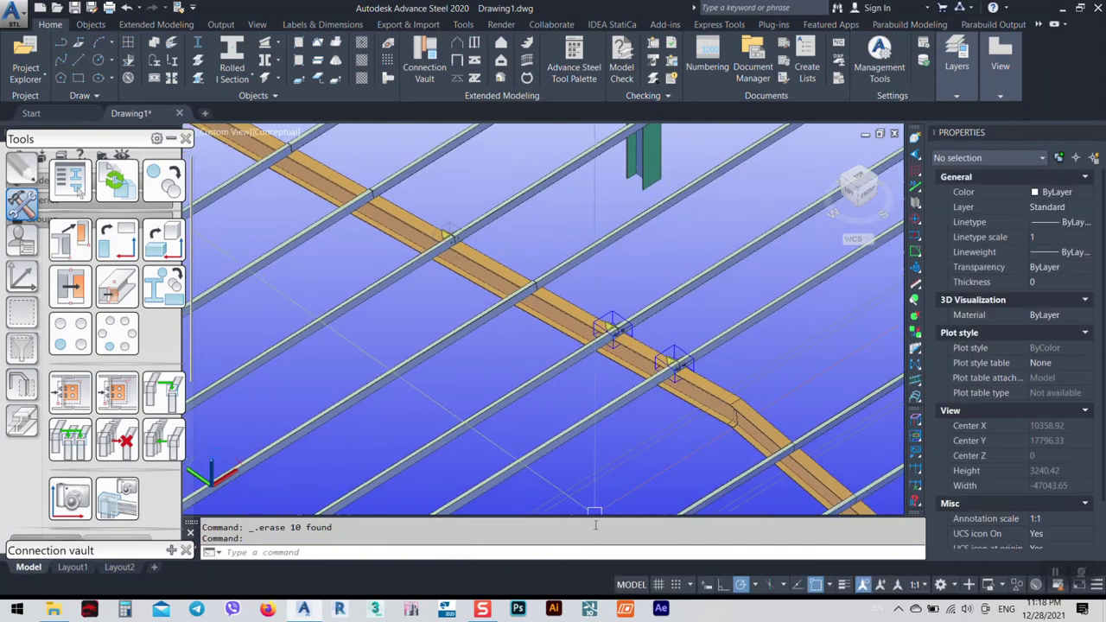